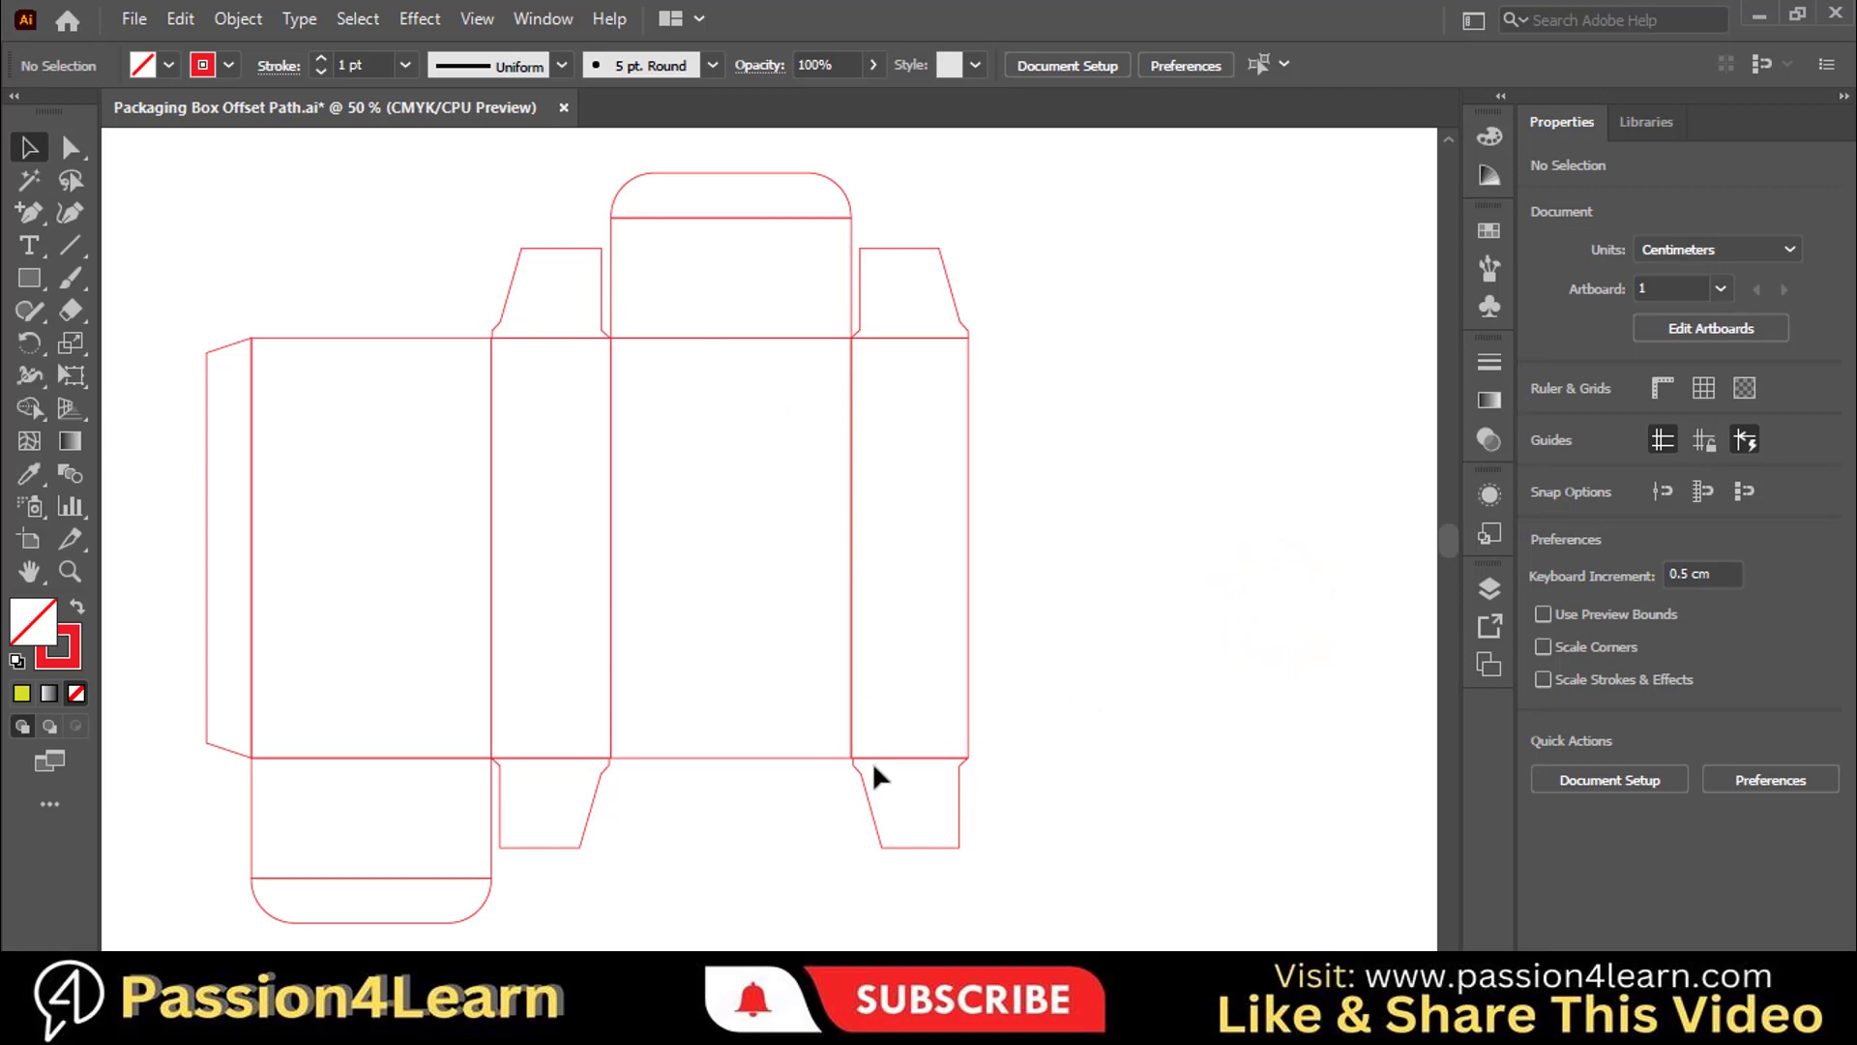
Zoom out and Alt-drag a copy of the 25.4 × 25 cm box dieline to the right of the original.
click(851, 685)
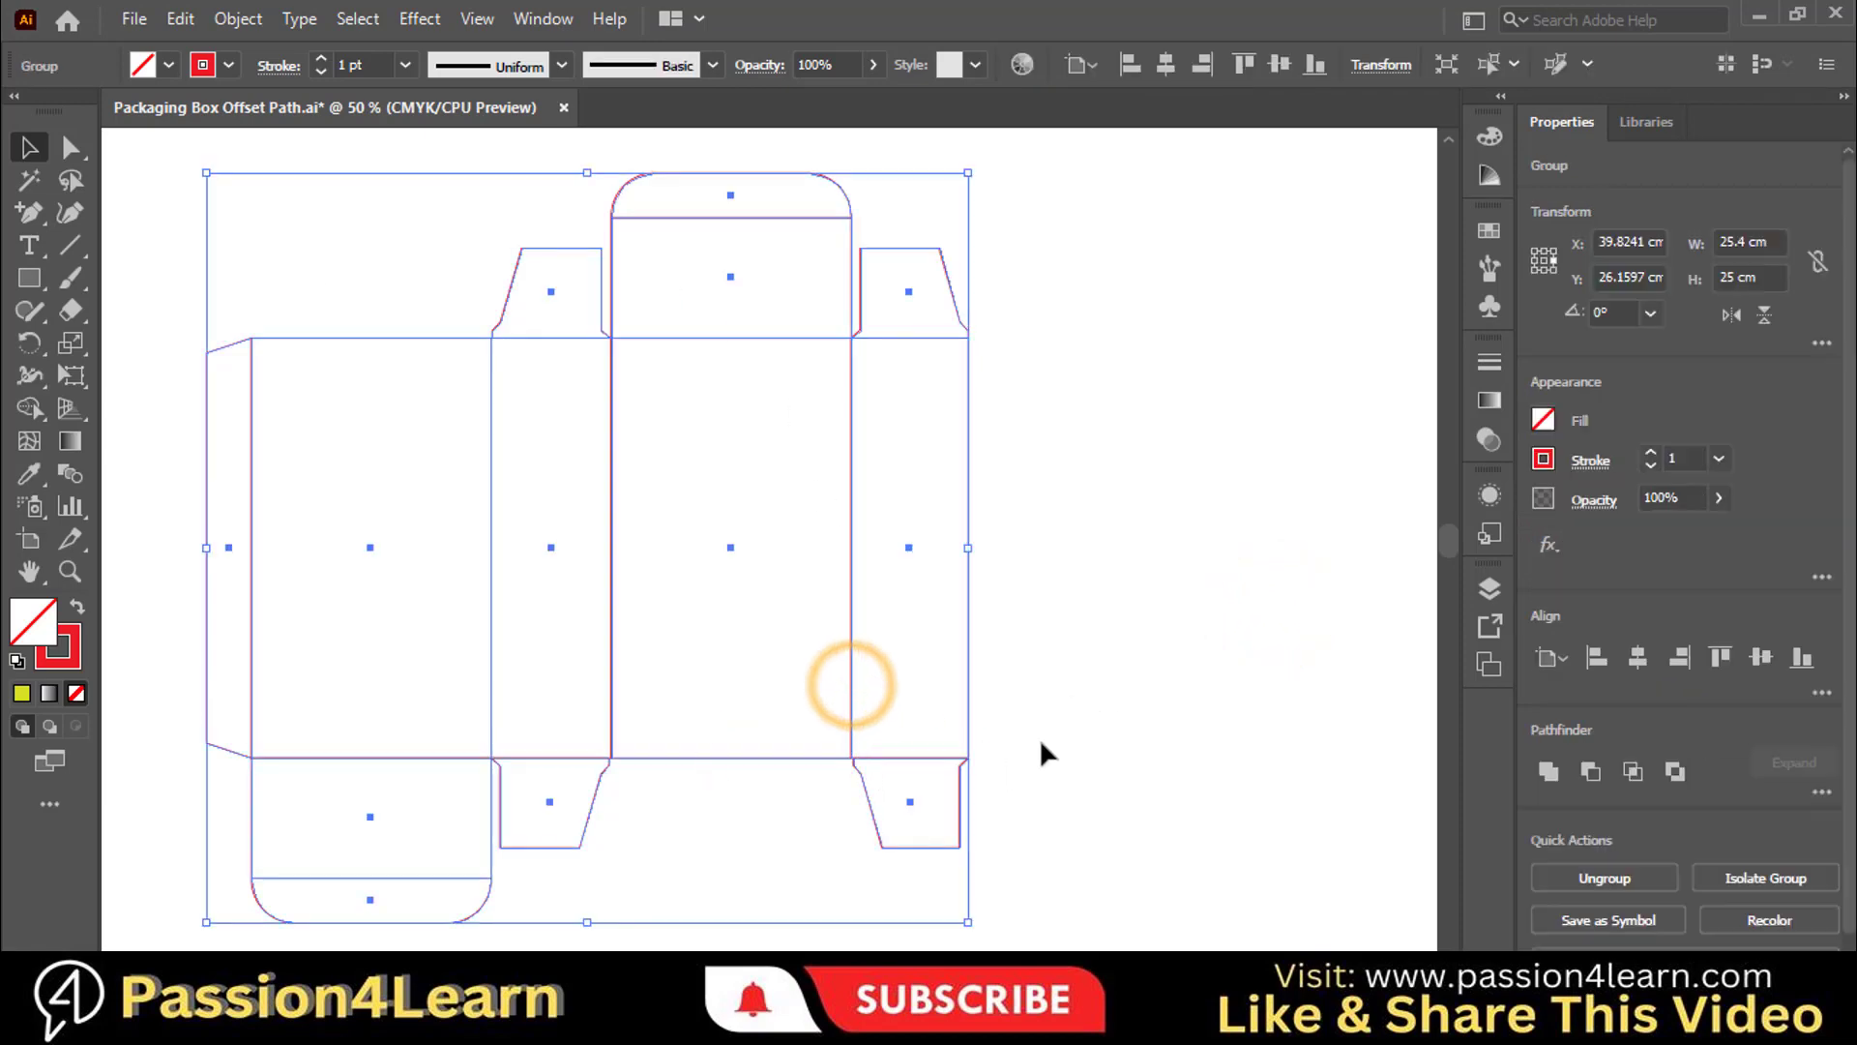
click(1072, 737)
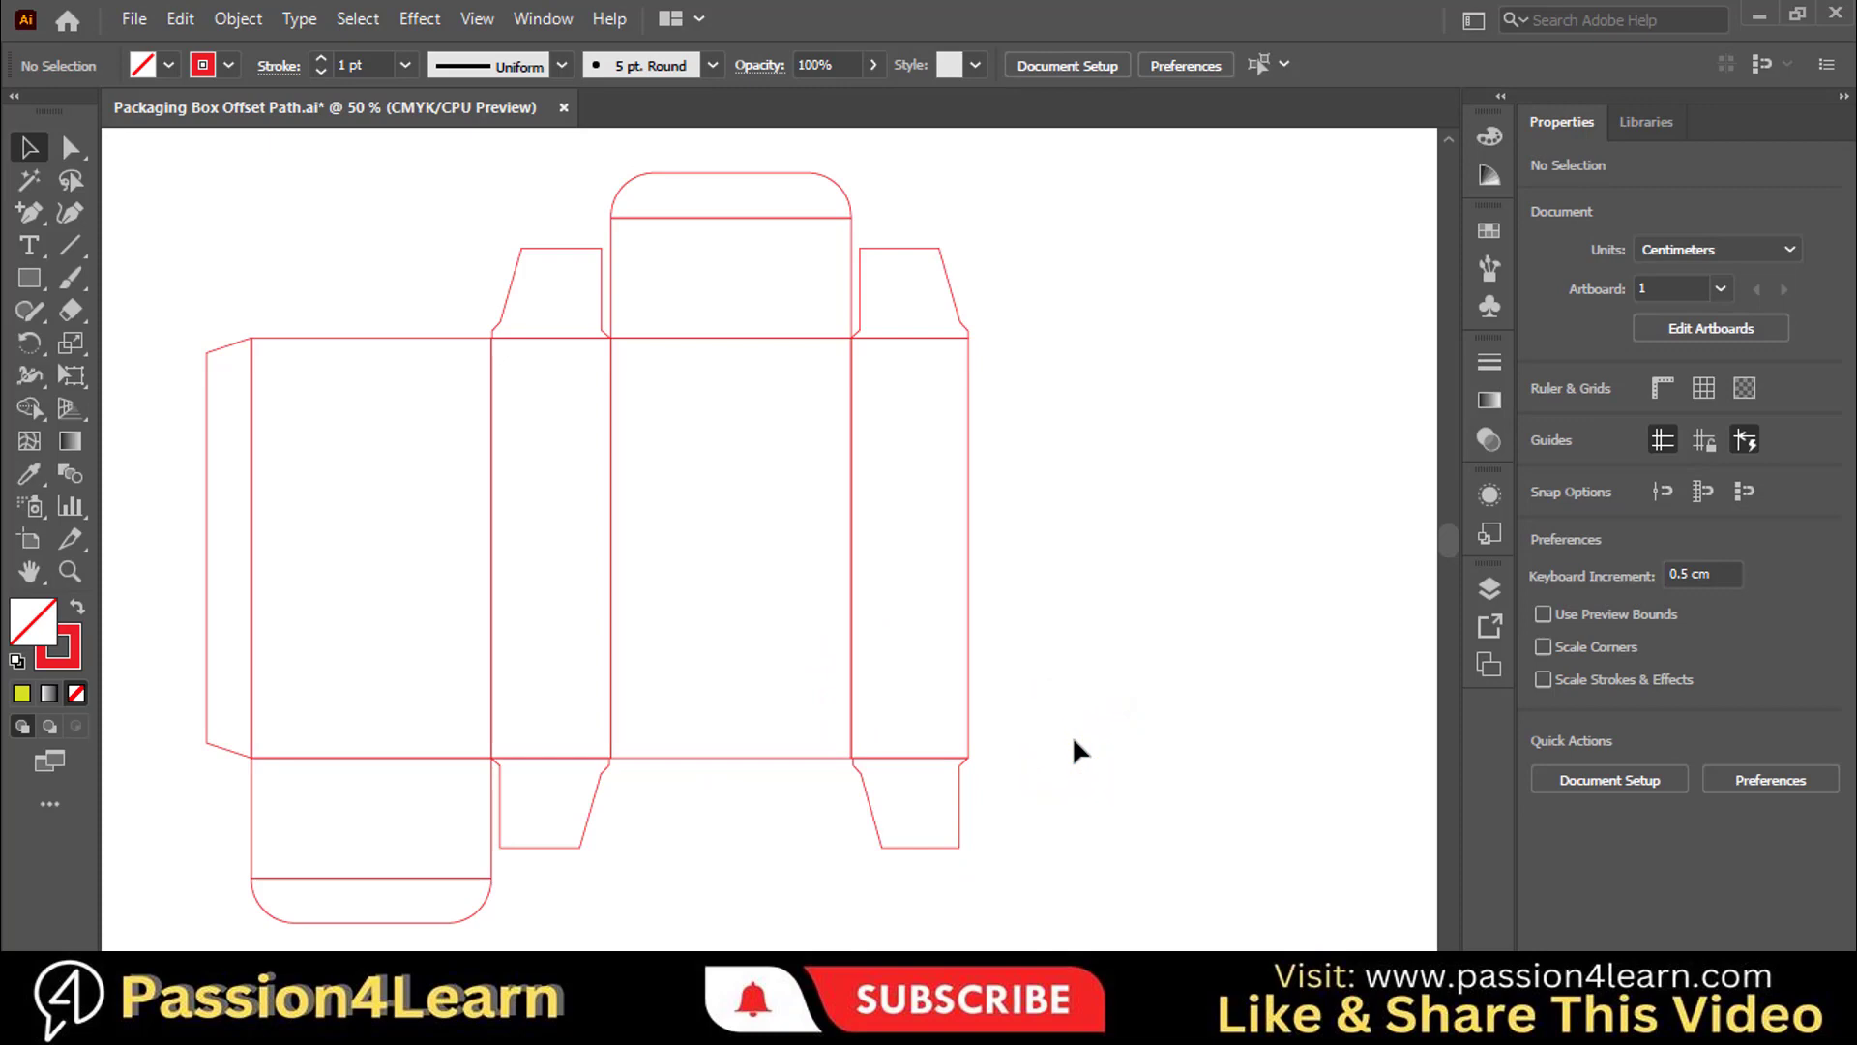
key(ctrl+minus)
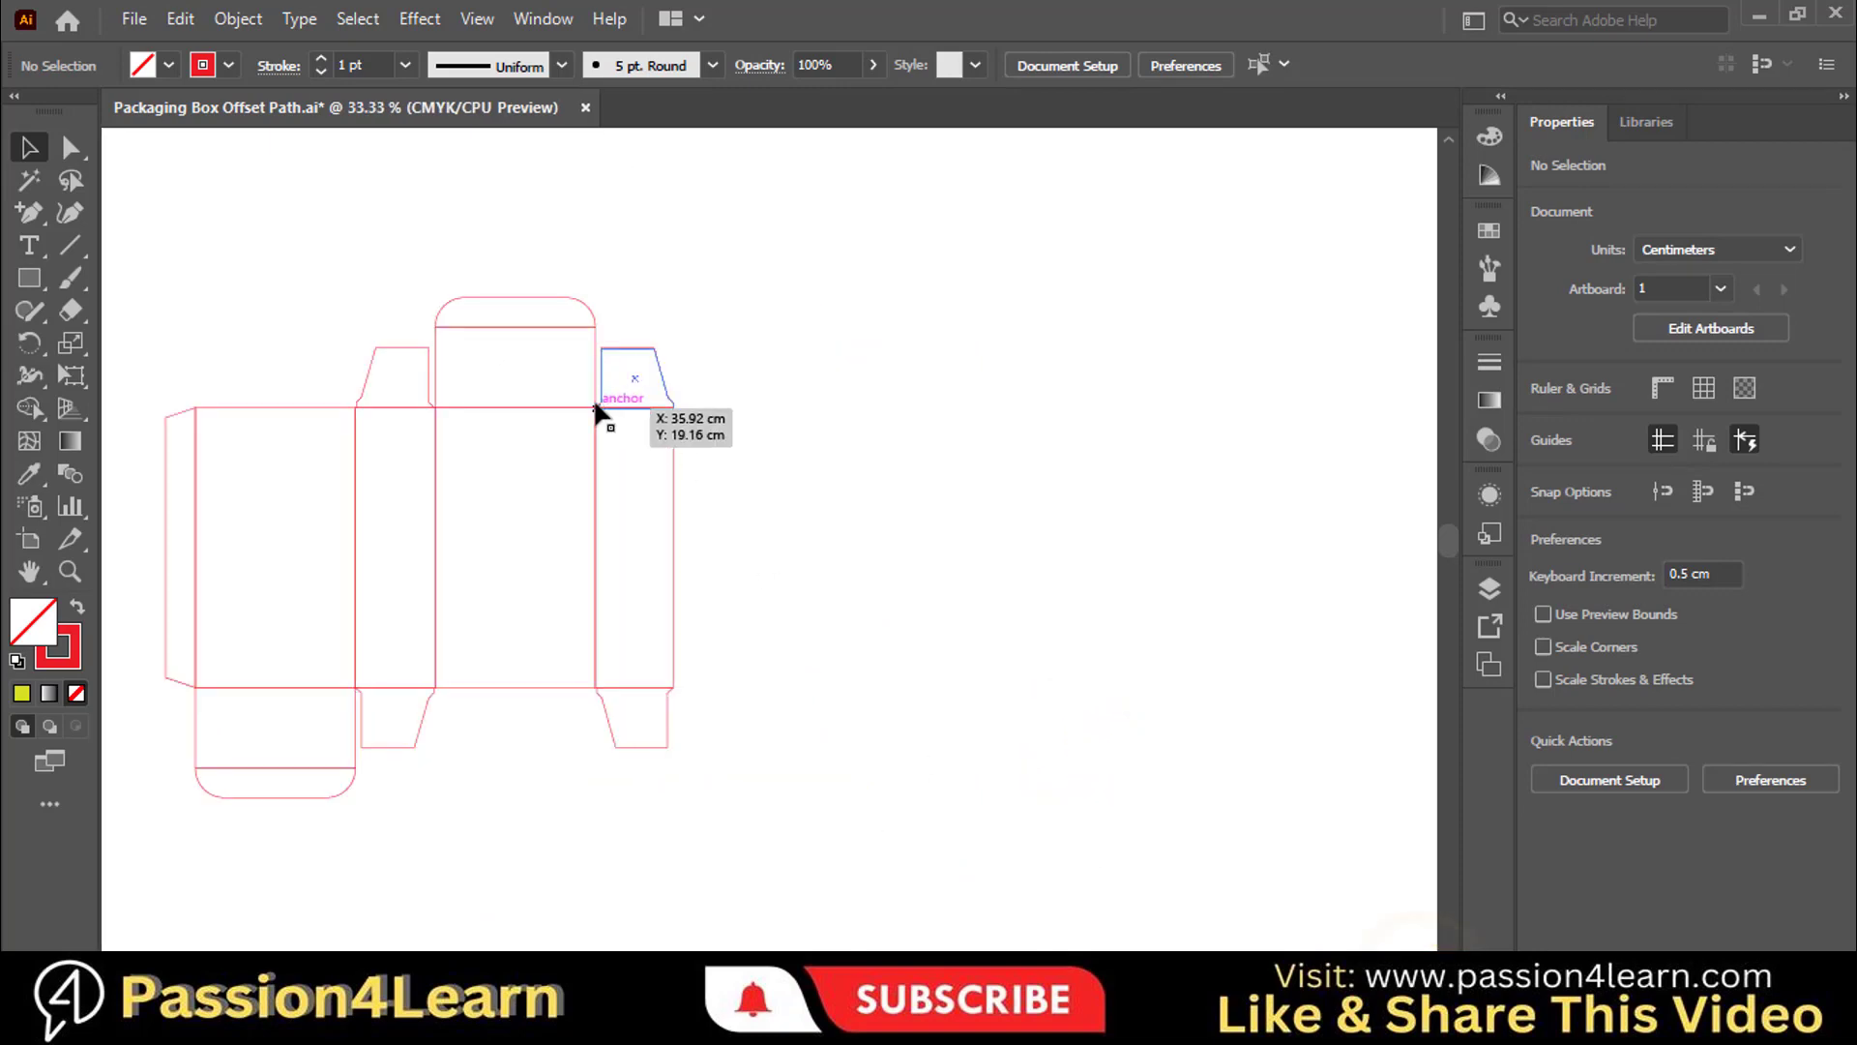
click(594, 406)
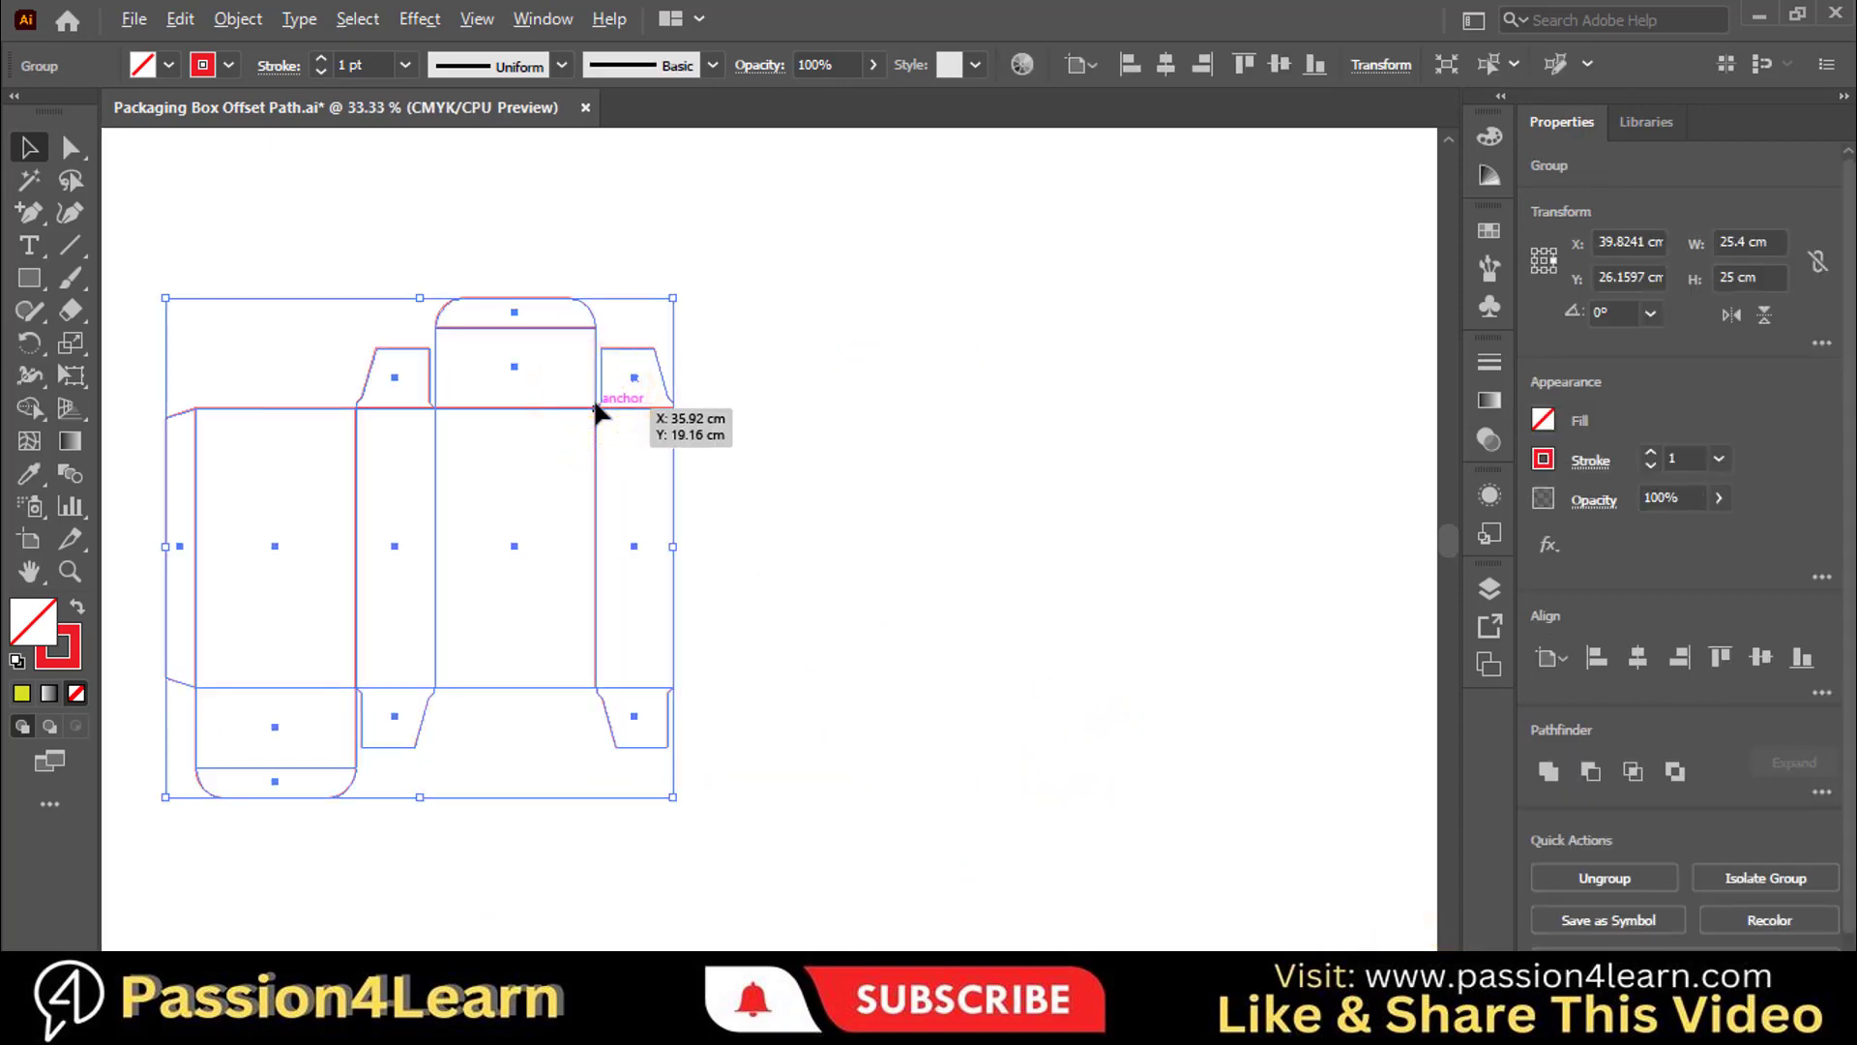
drag(595, 404, 1231, 409)
click(1126, 821)
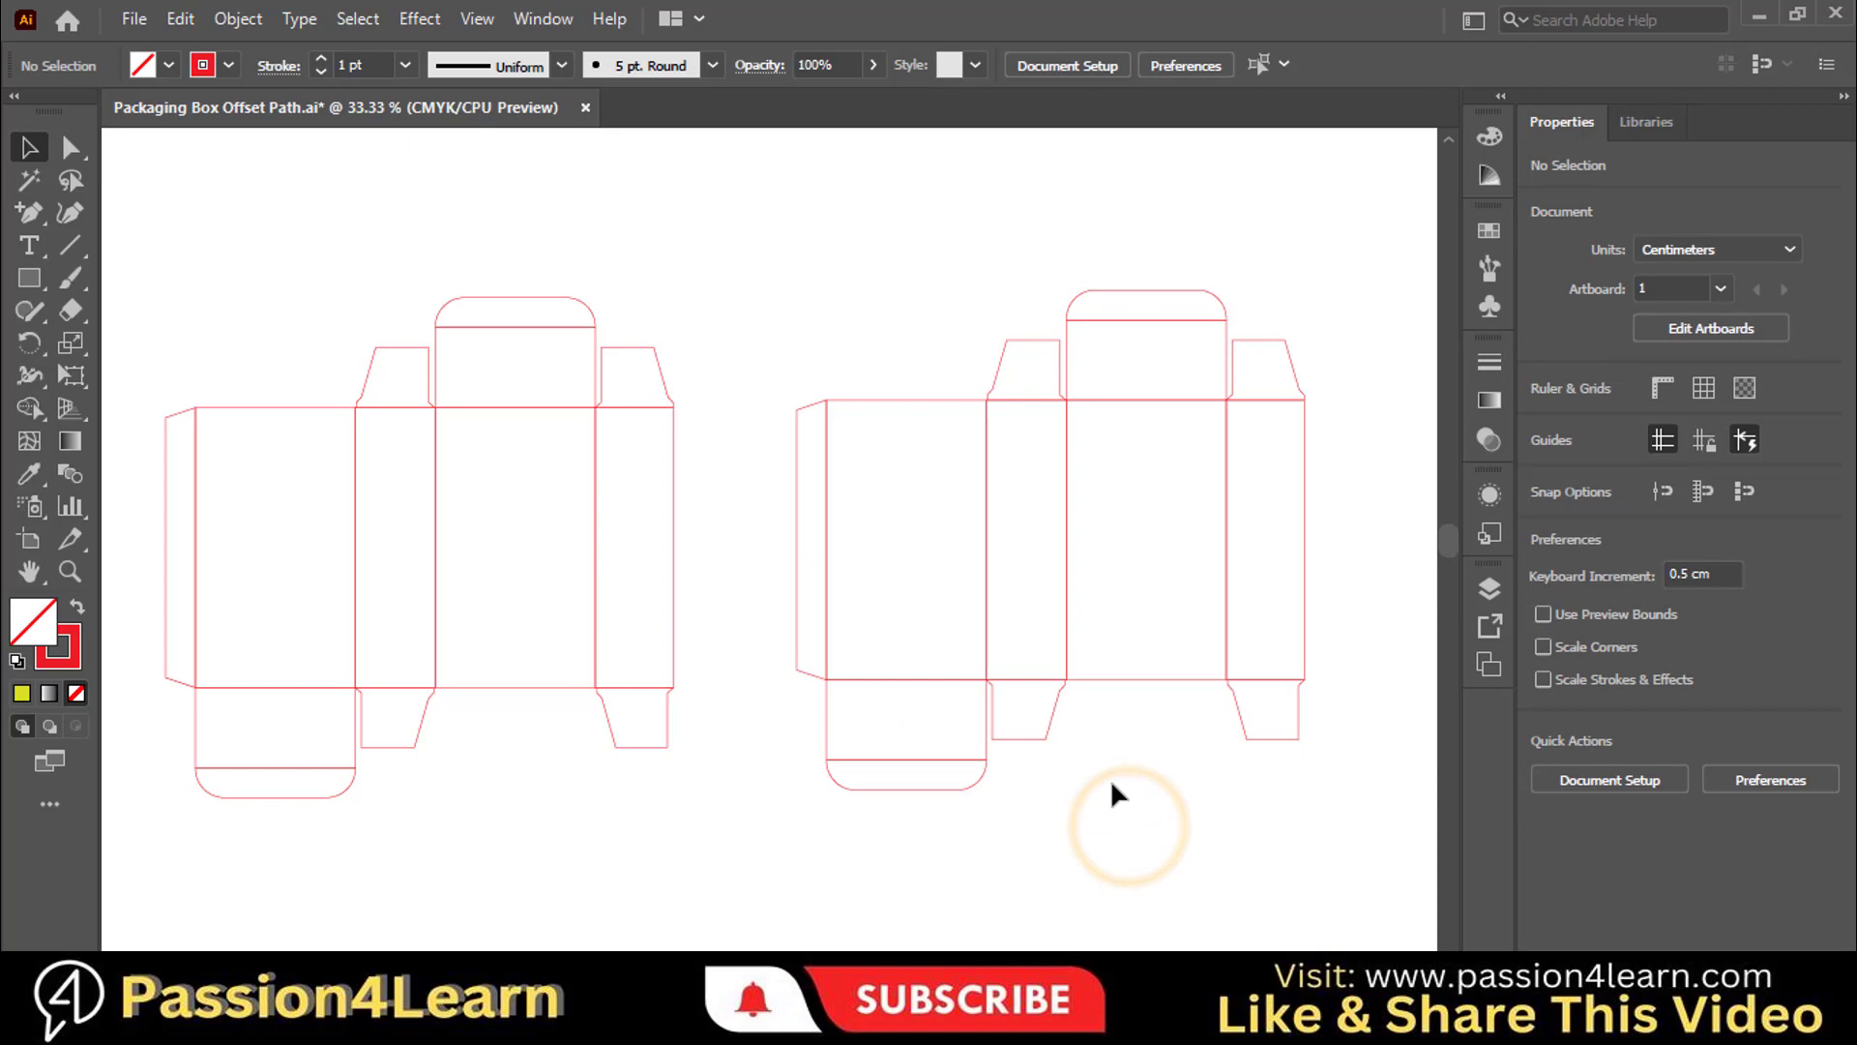
drag(776, 230, 1339, 809)
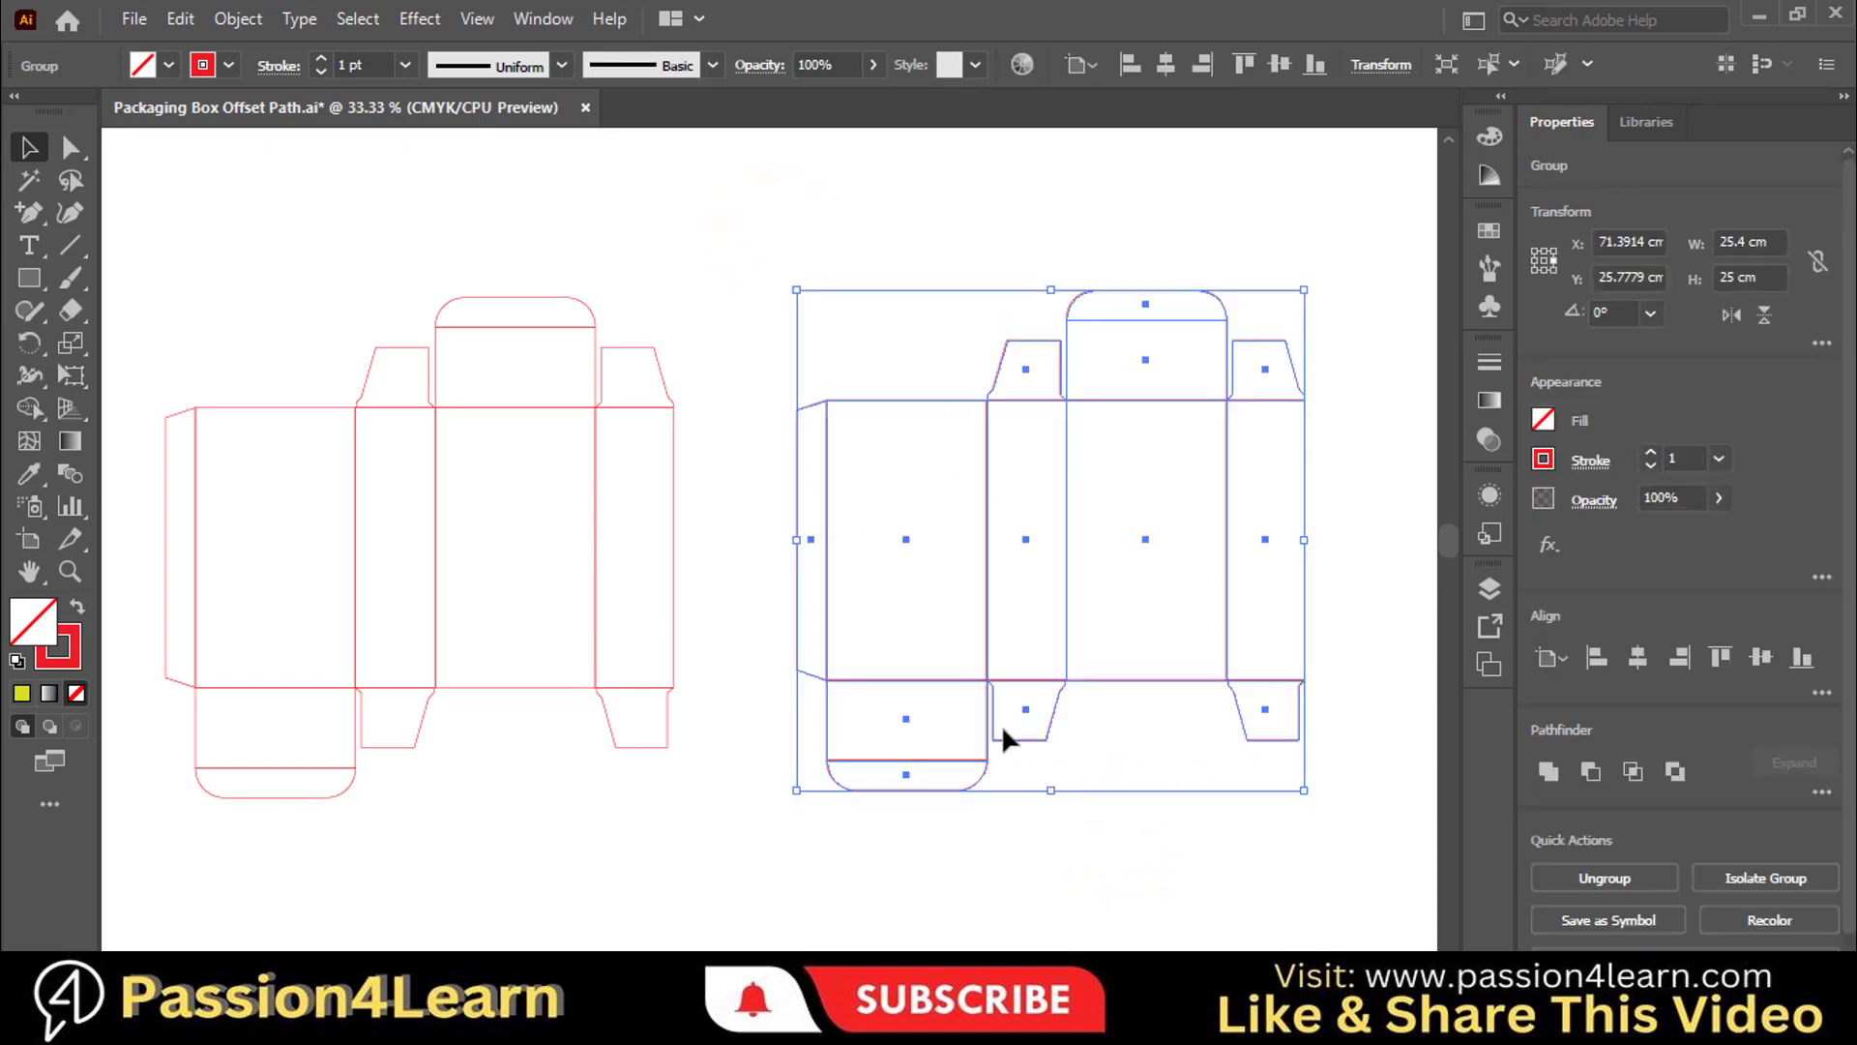
Ungroup the copy and move its 8 × 5.5 cm rounded bottom flap 12 cm right, under the front panel.
right_click(971, 557)
click(1061, 307)
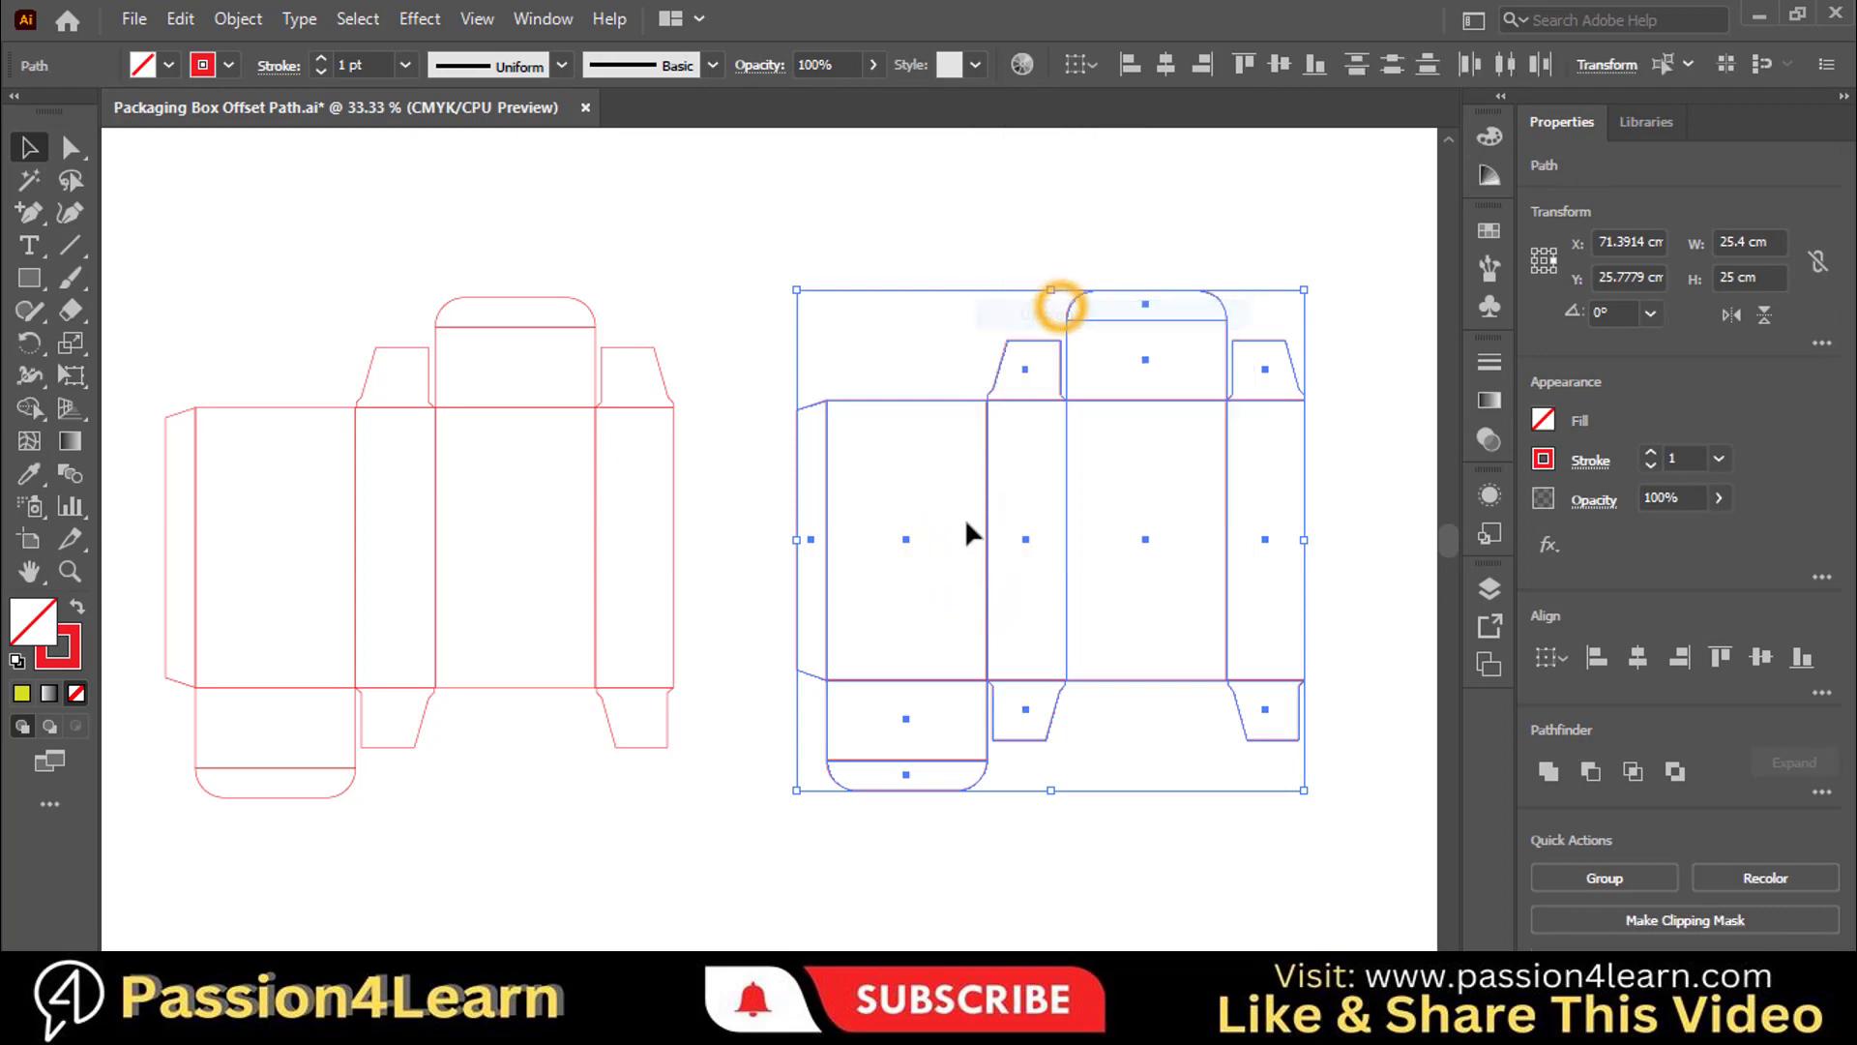
click(920, 844)
click(907, 718)
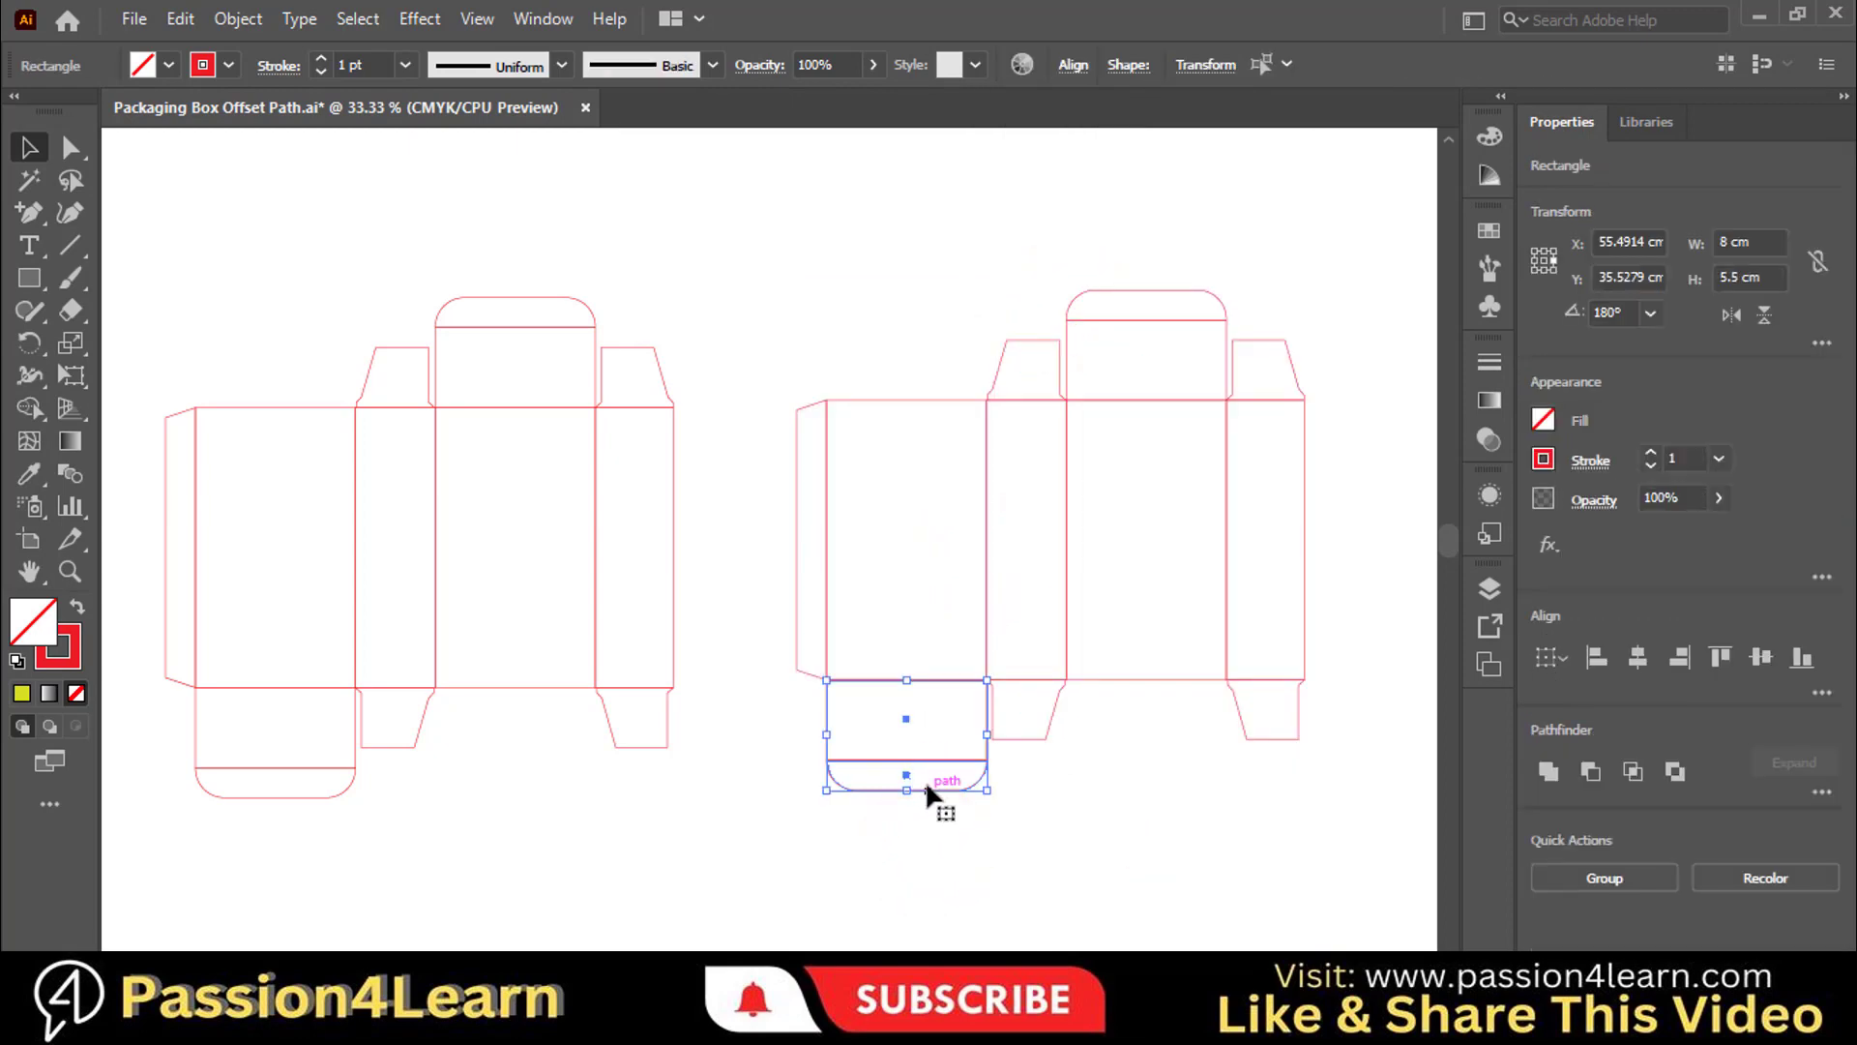
drag(927, 779, 1169, 779)
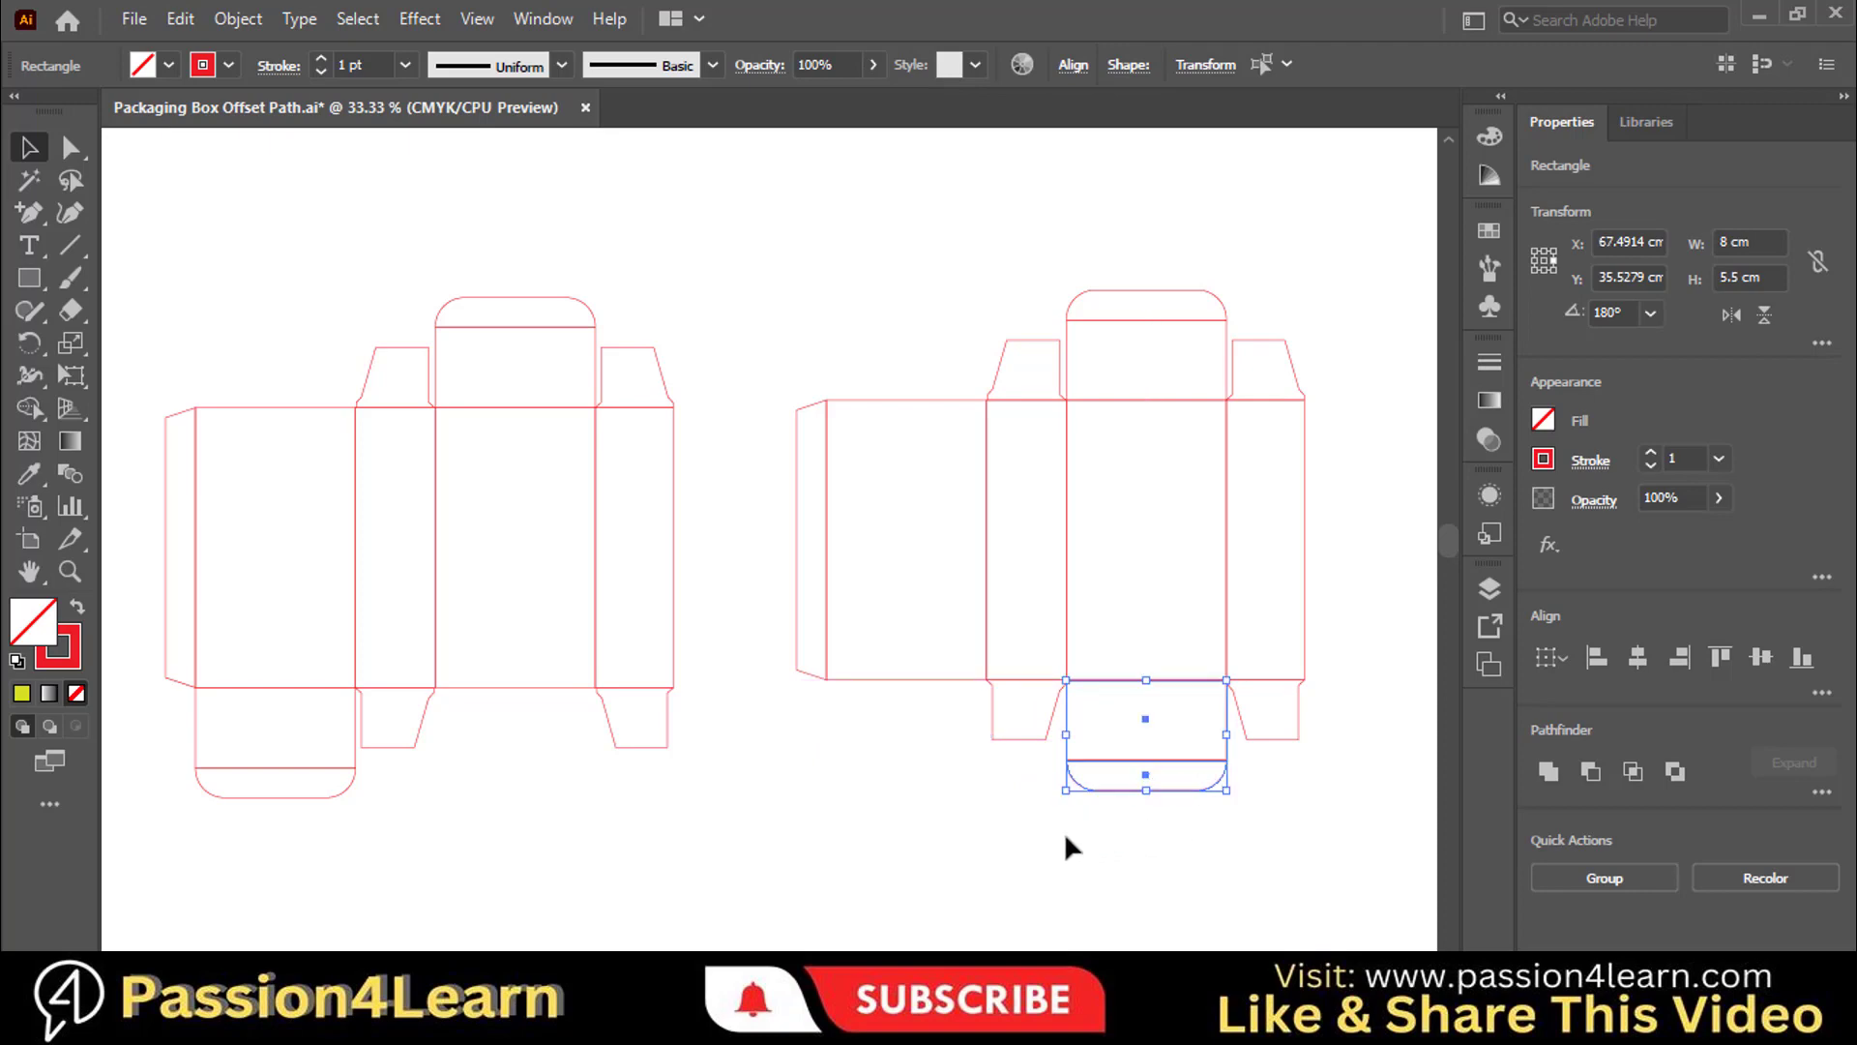
click(1012, 856)
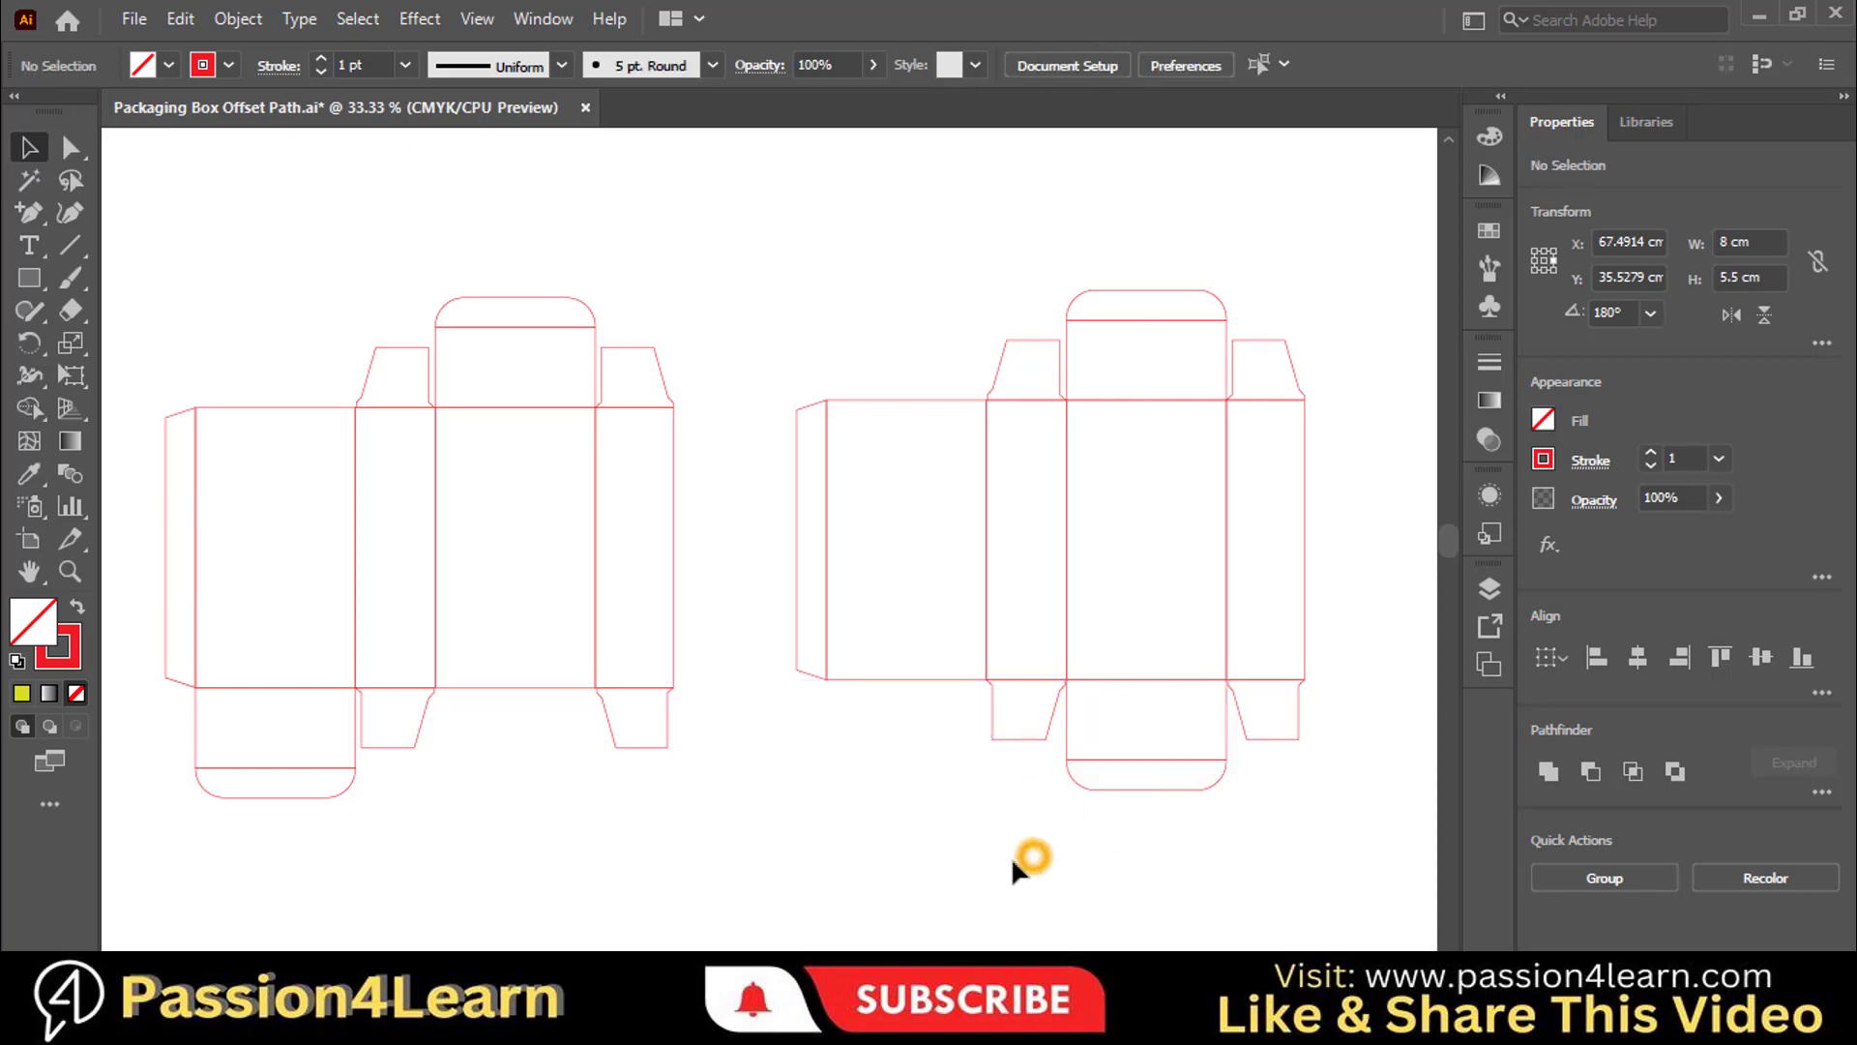
Reflect the left and right small bottom dust flaps of the copy across the vertical axis.
click(1016, 740)
right_click(1016, 742)
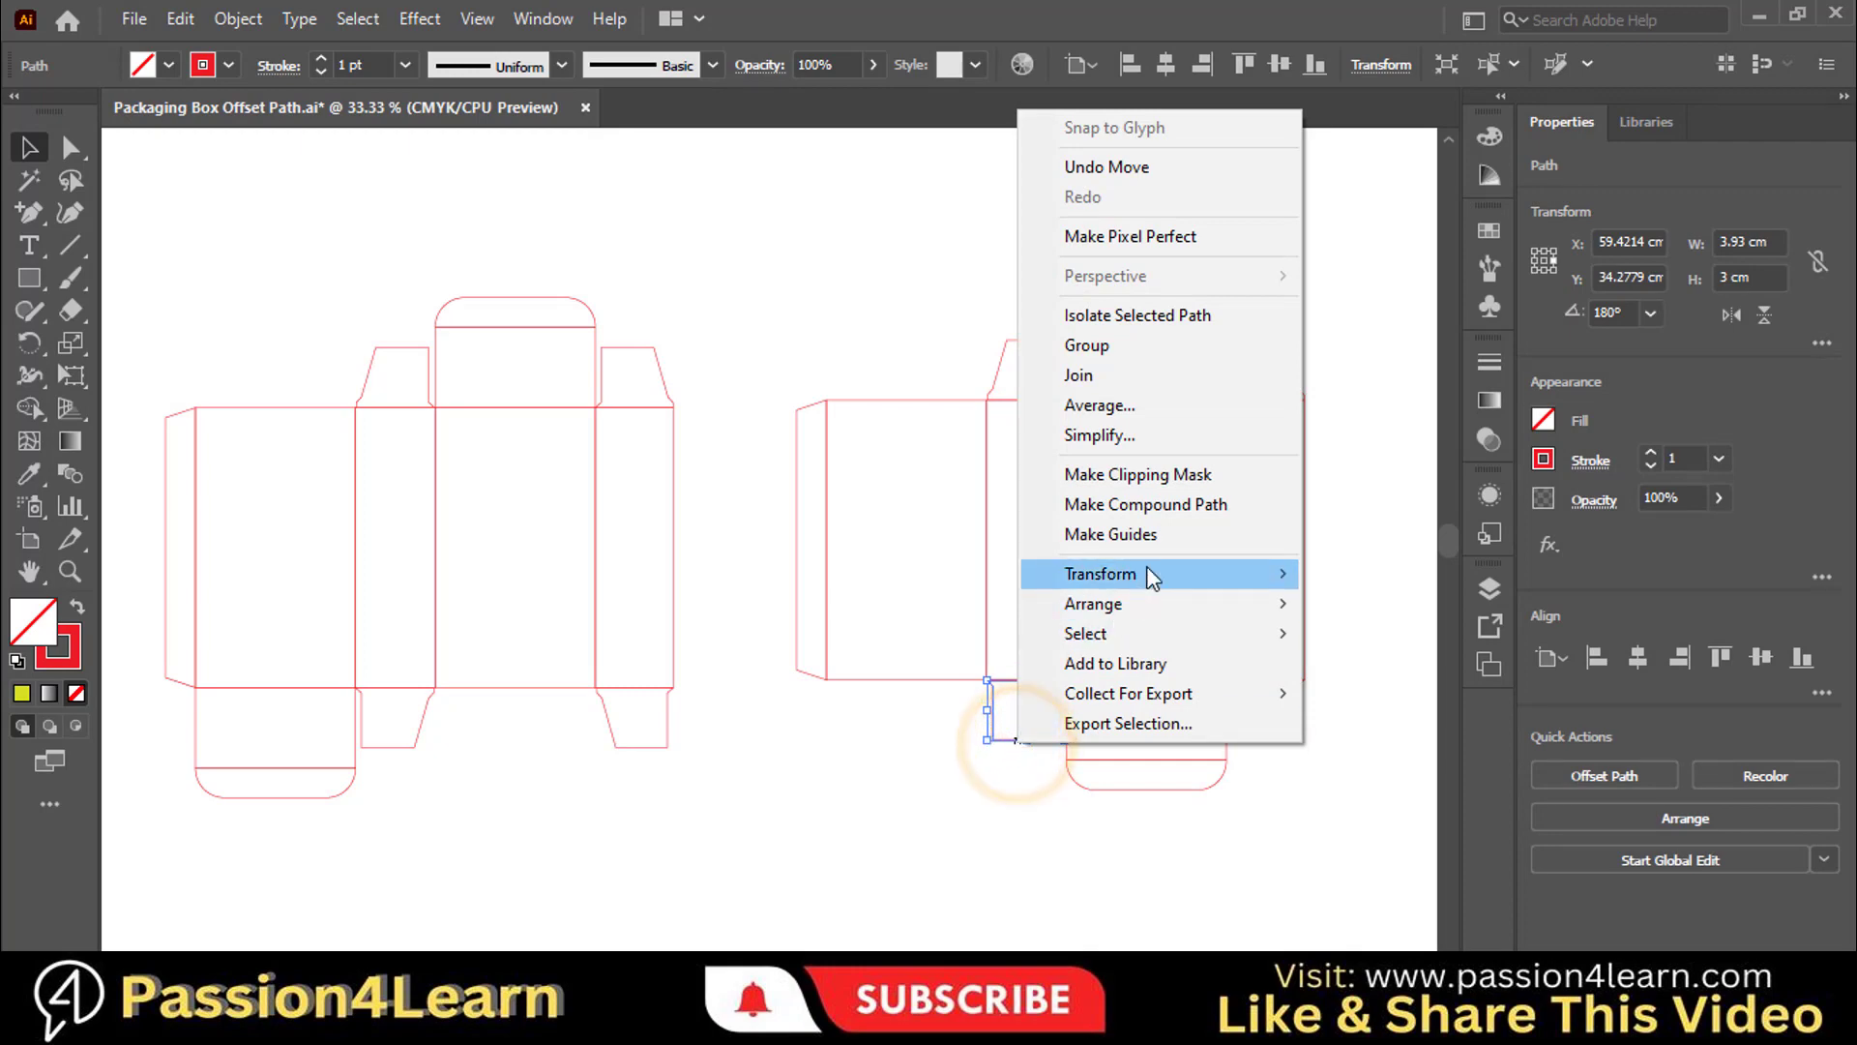
mouse_move(1112, 572)
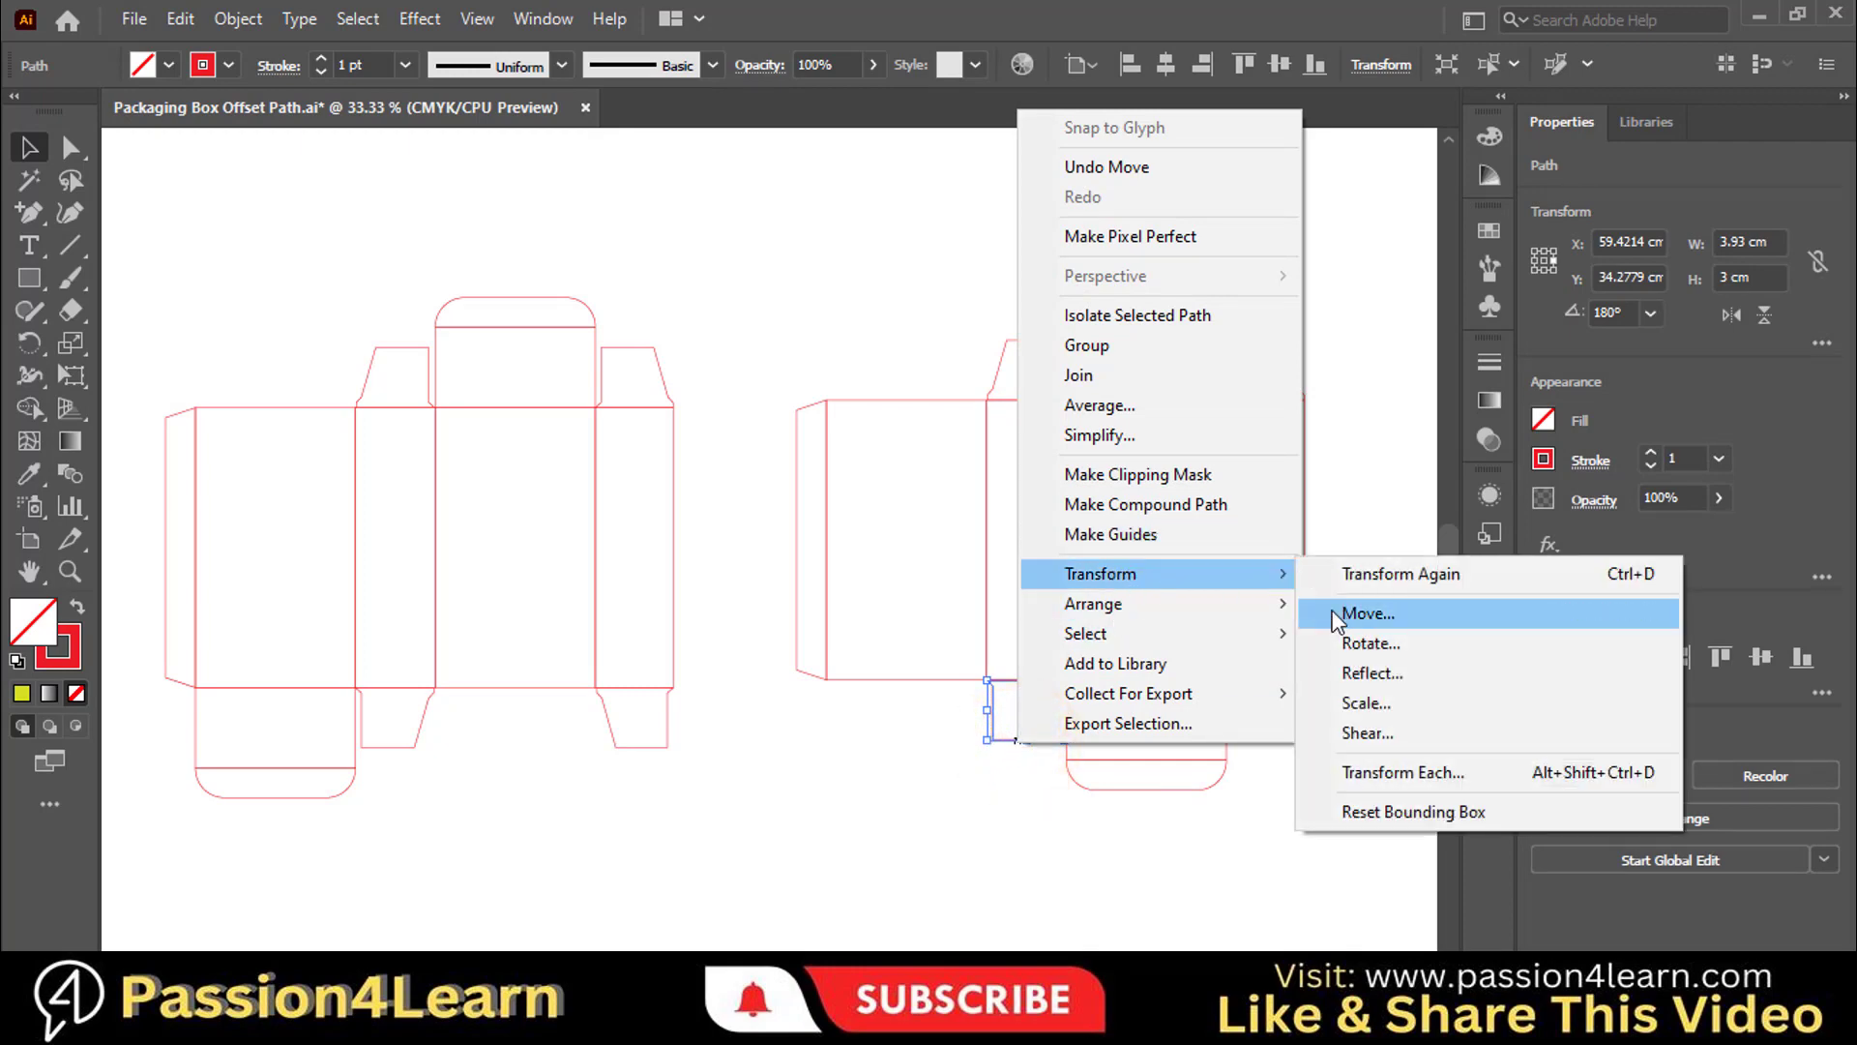
click(1359, 674)
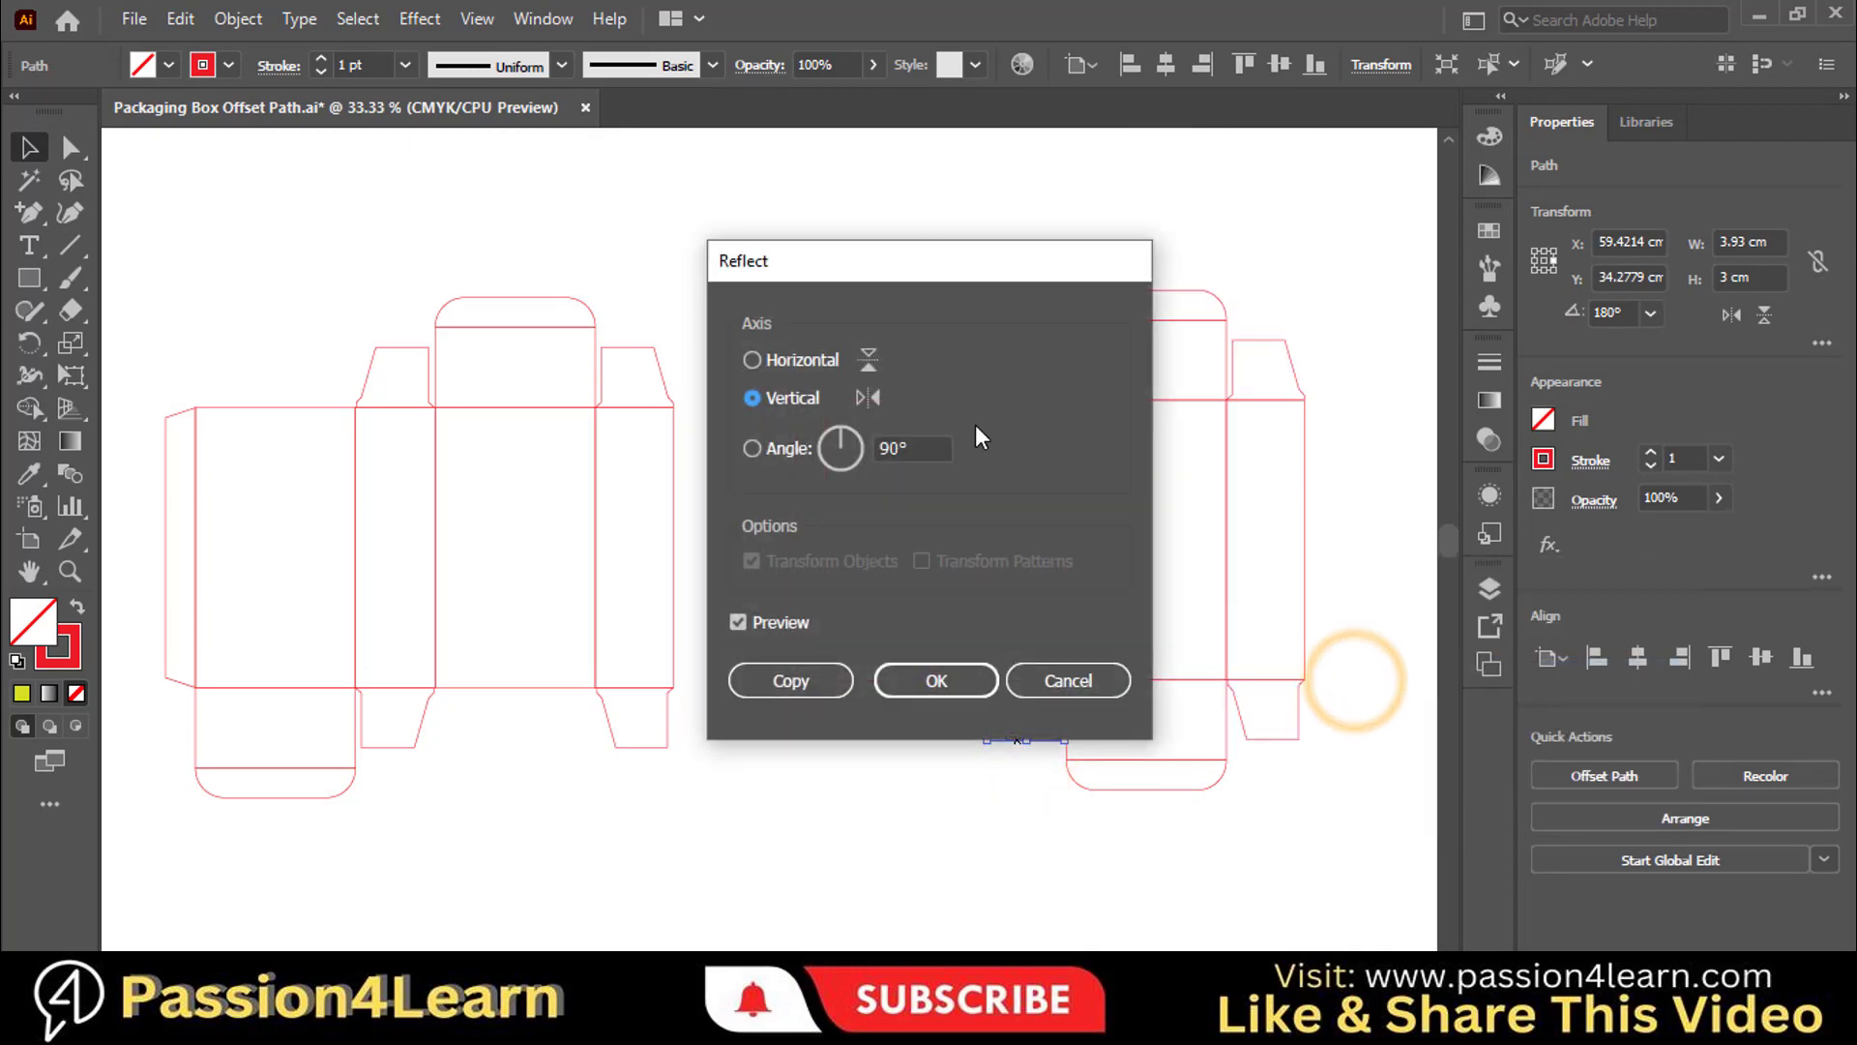
click(964, 681)
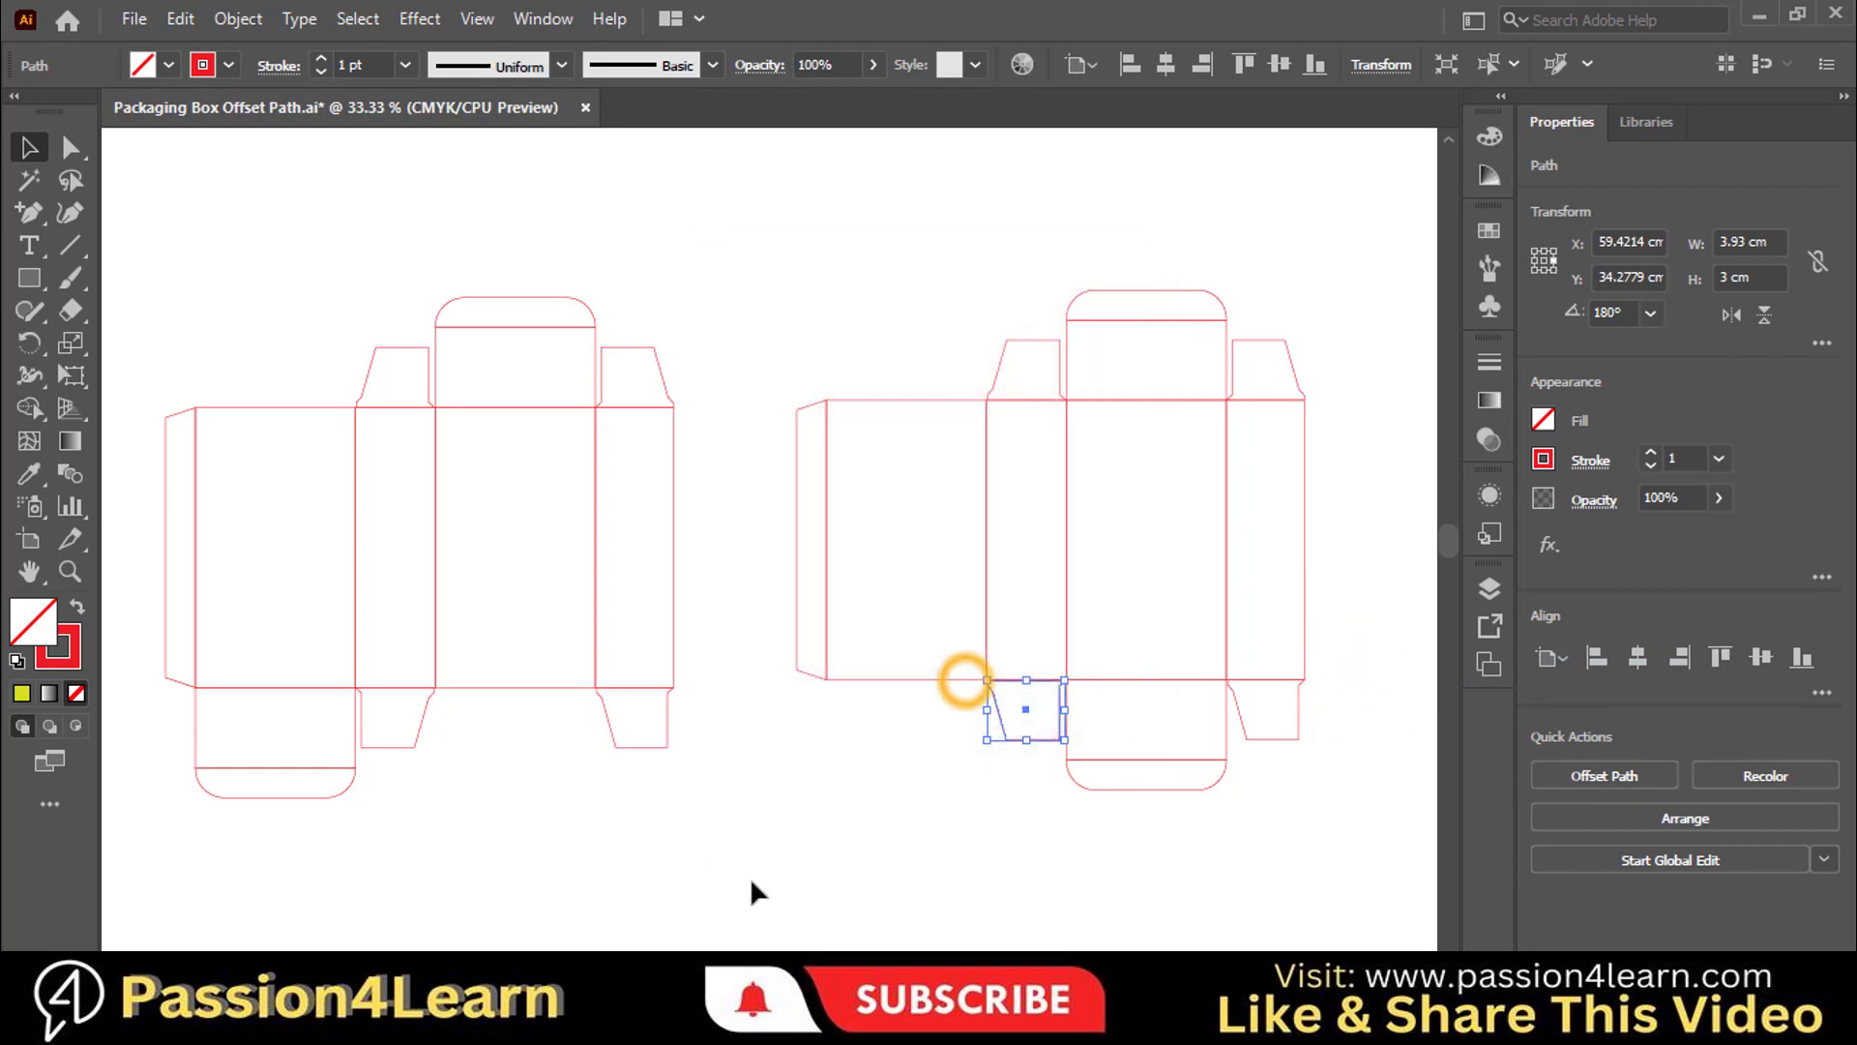
drag(1064, 740, 1296, 732)
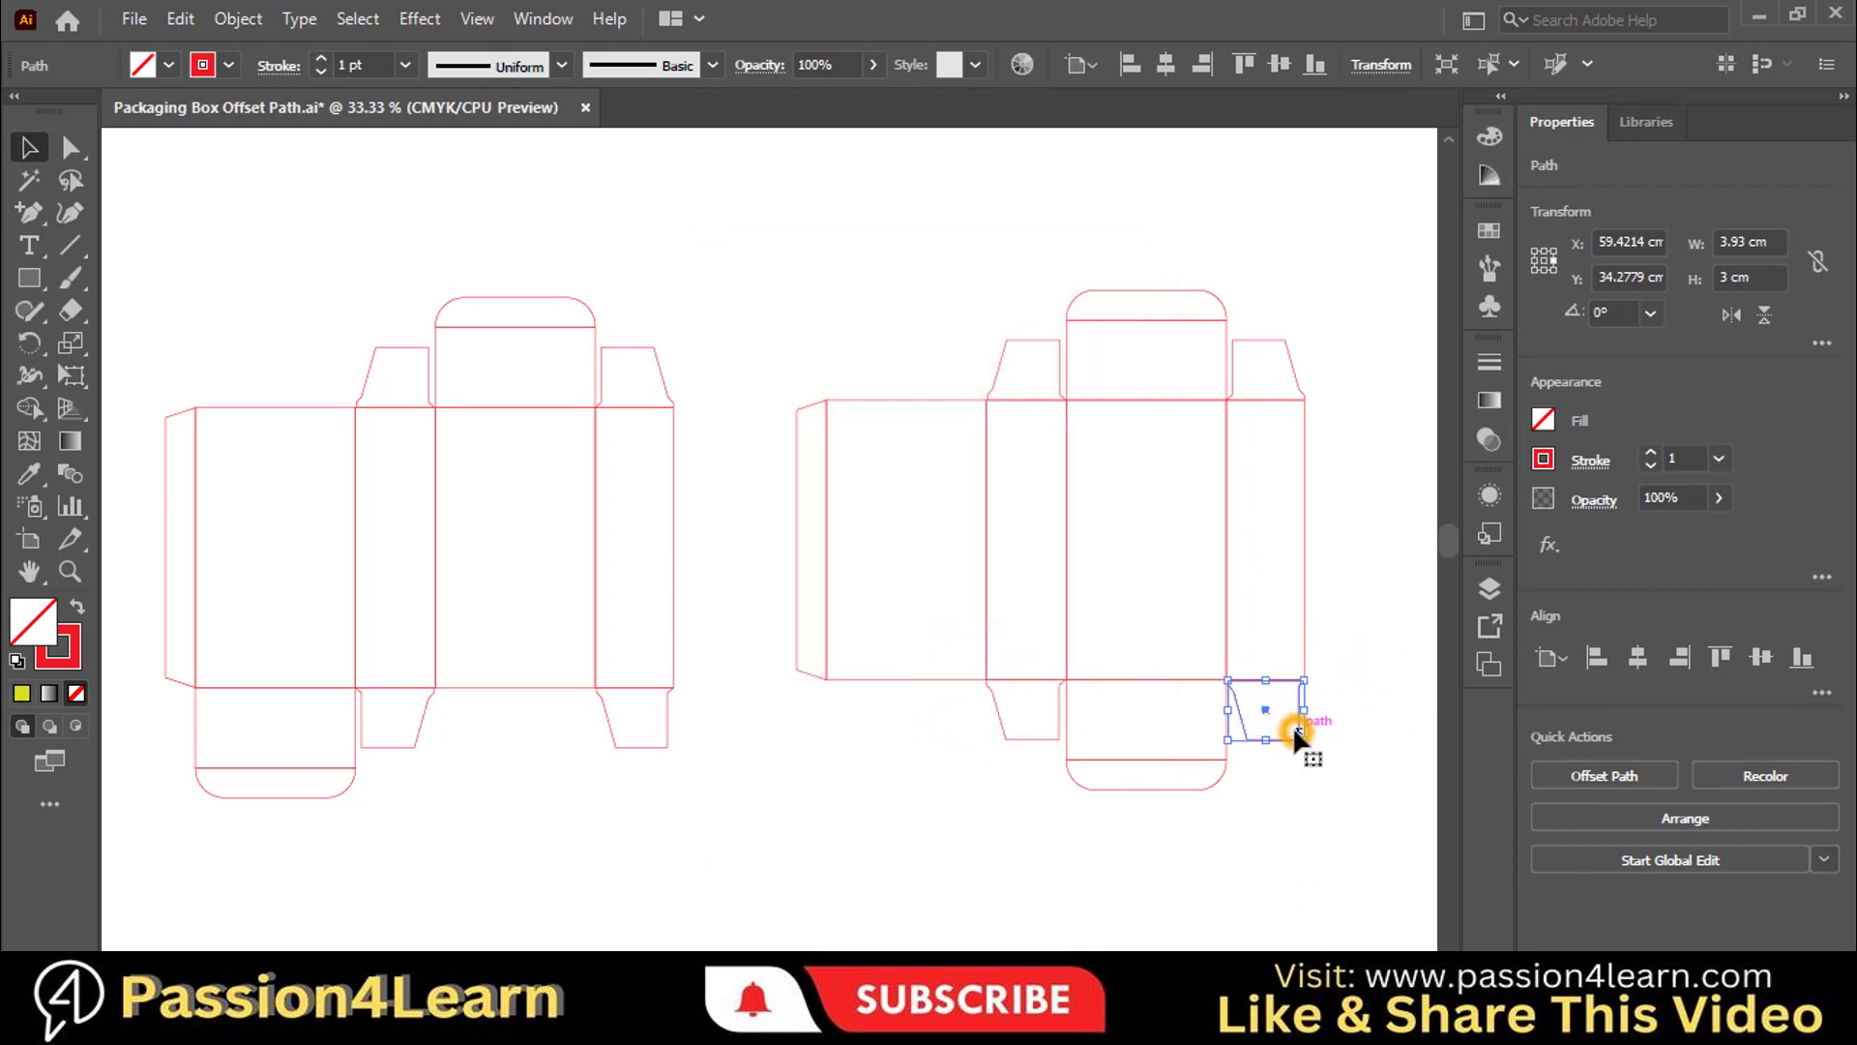
right_click(1296, 732)
mouse_move(1413, 561)
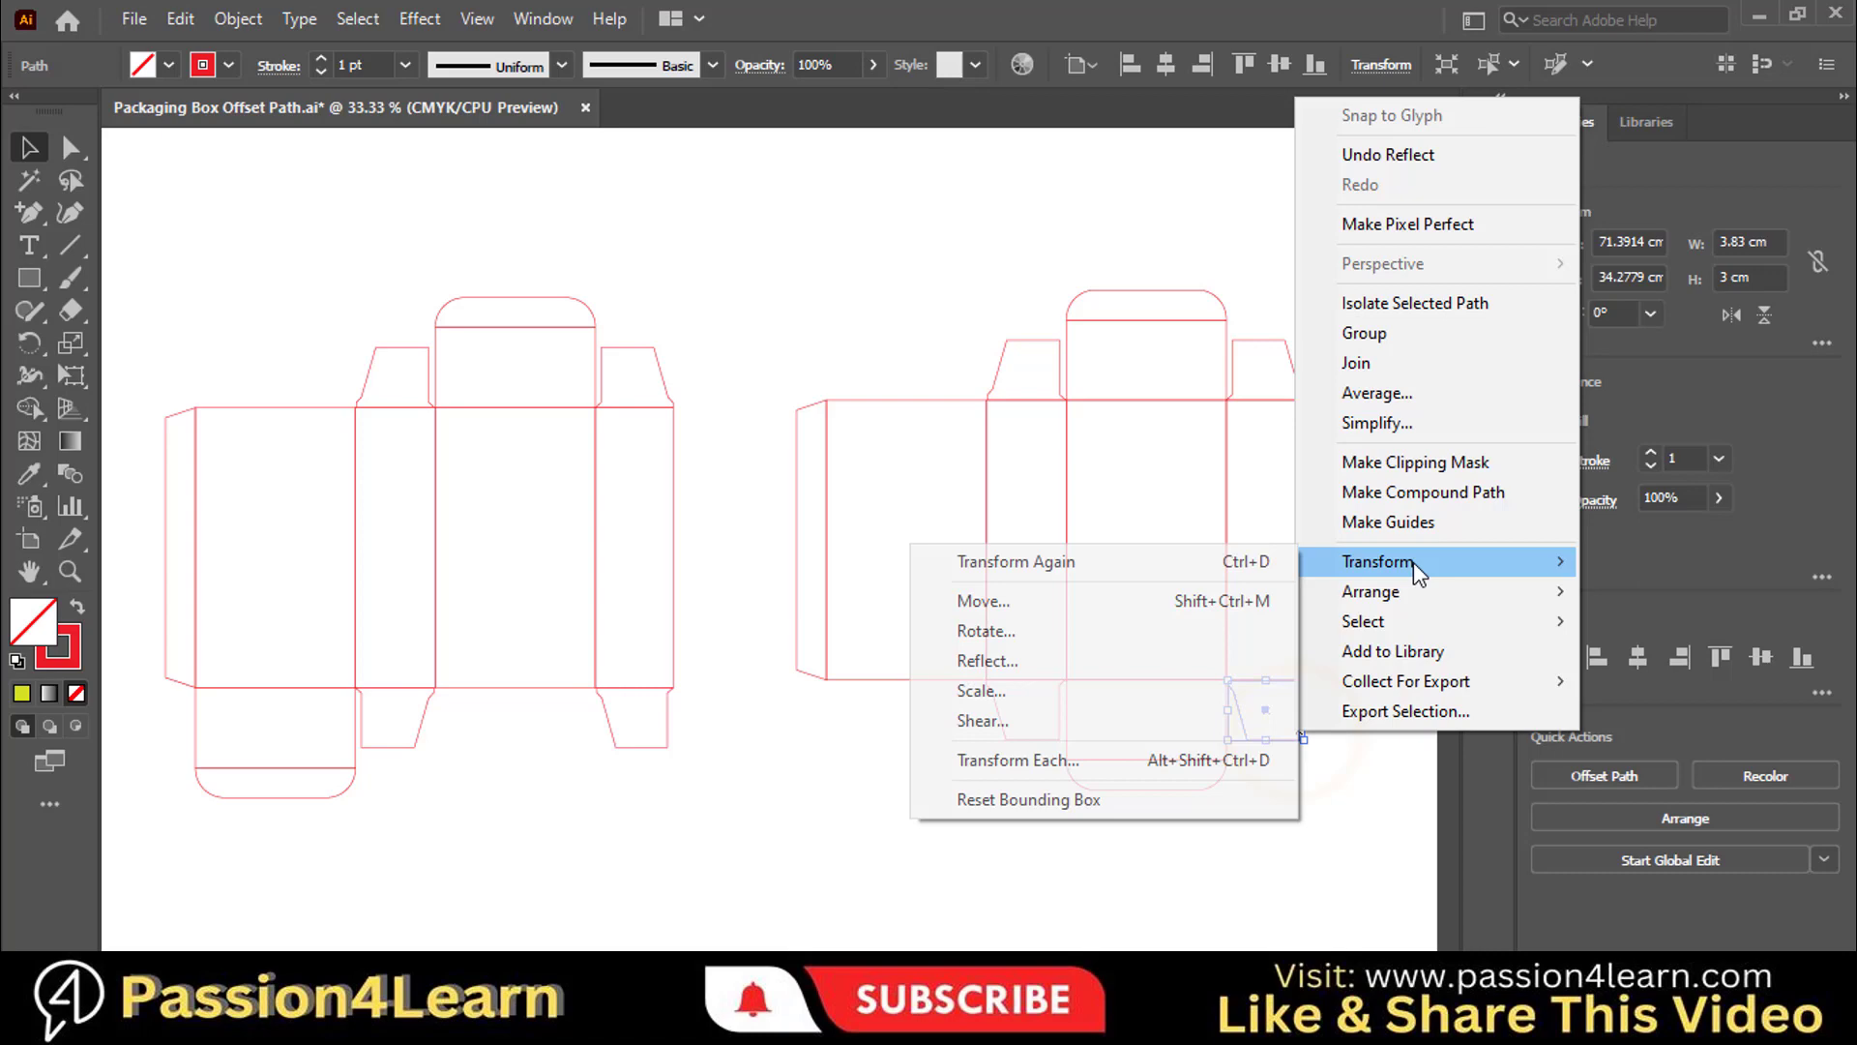
click(1018, 660)
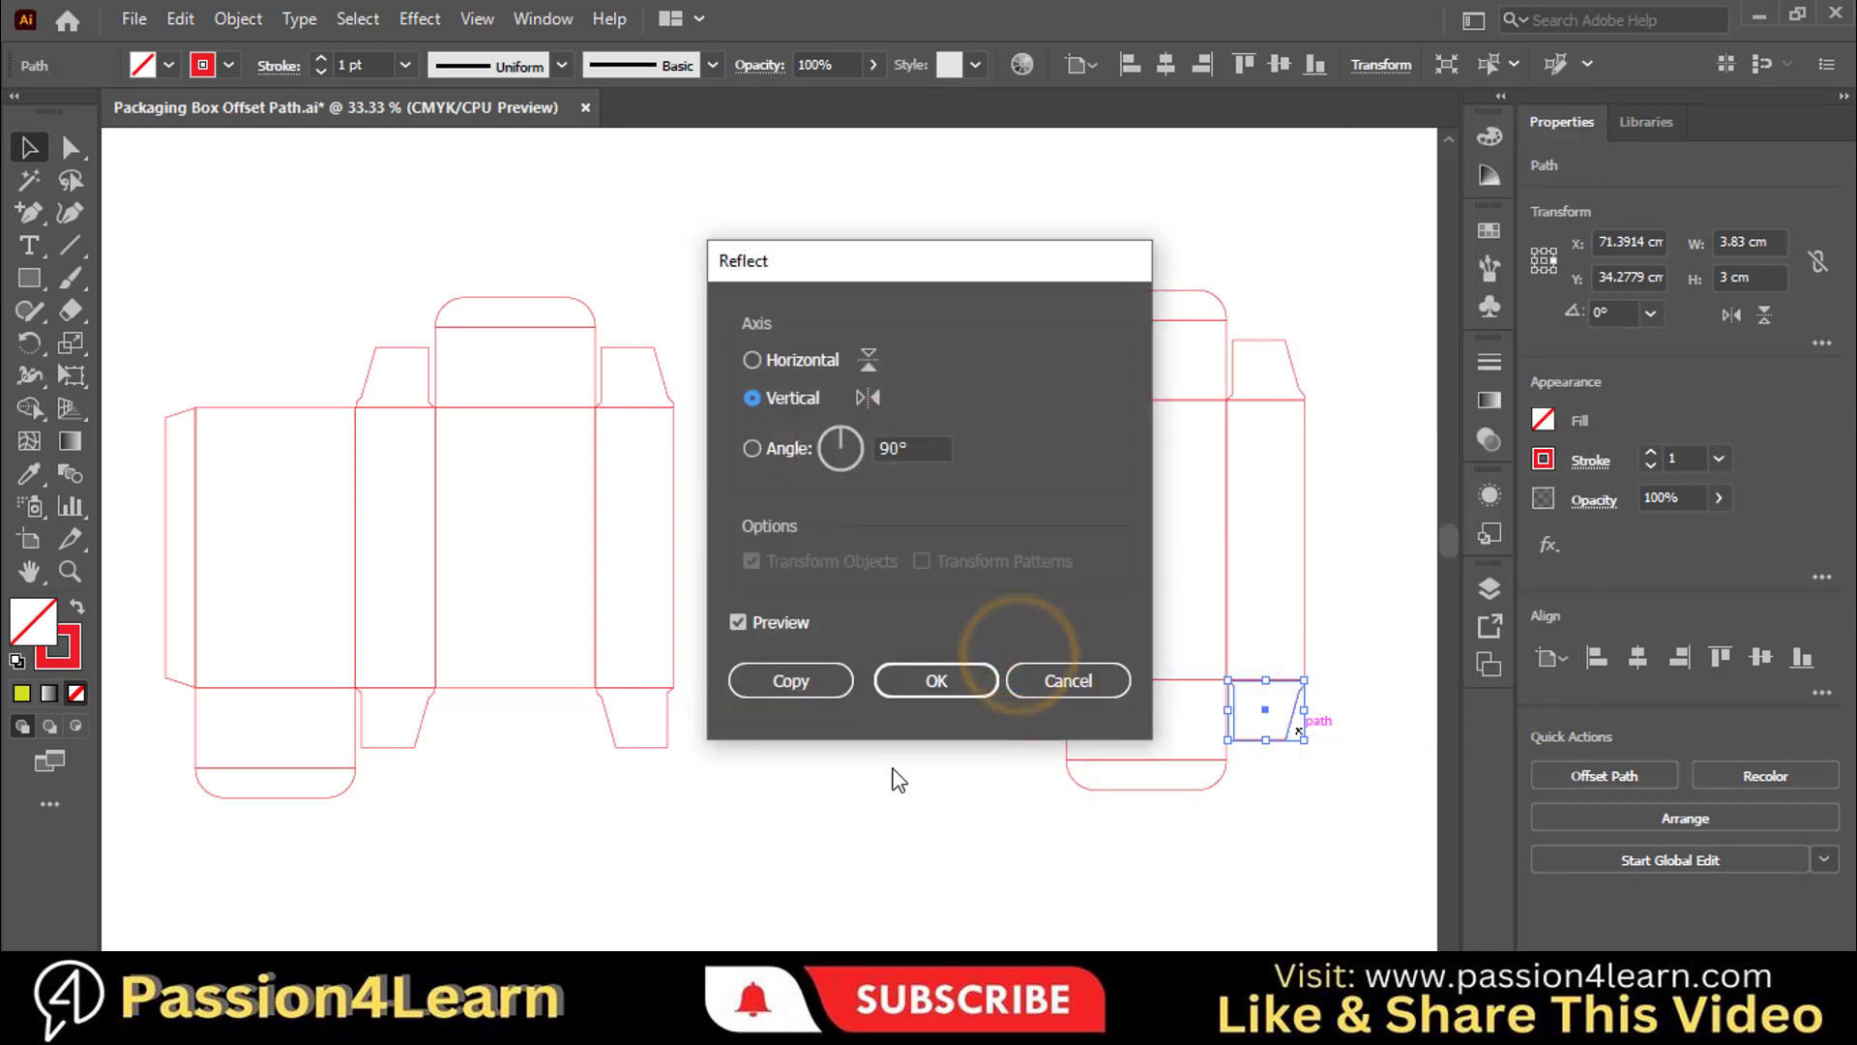
click(932, 682)
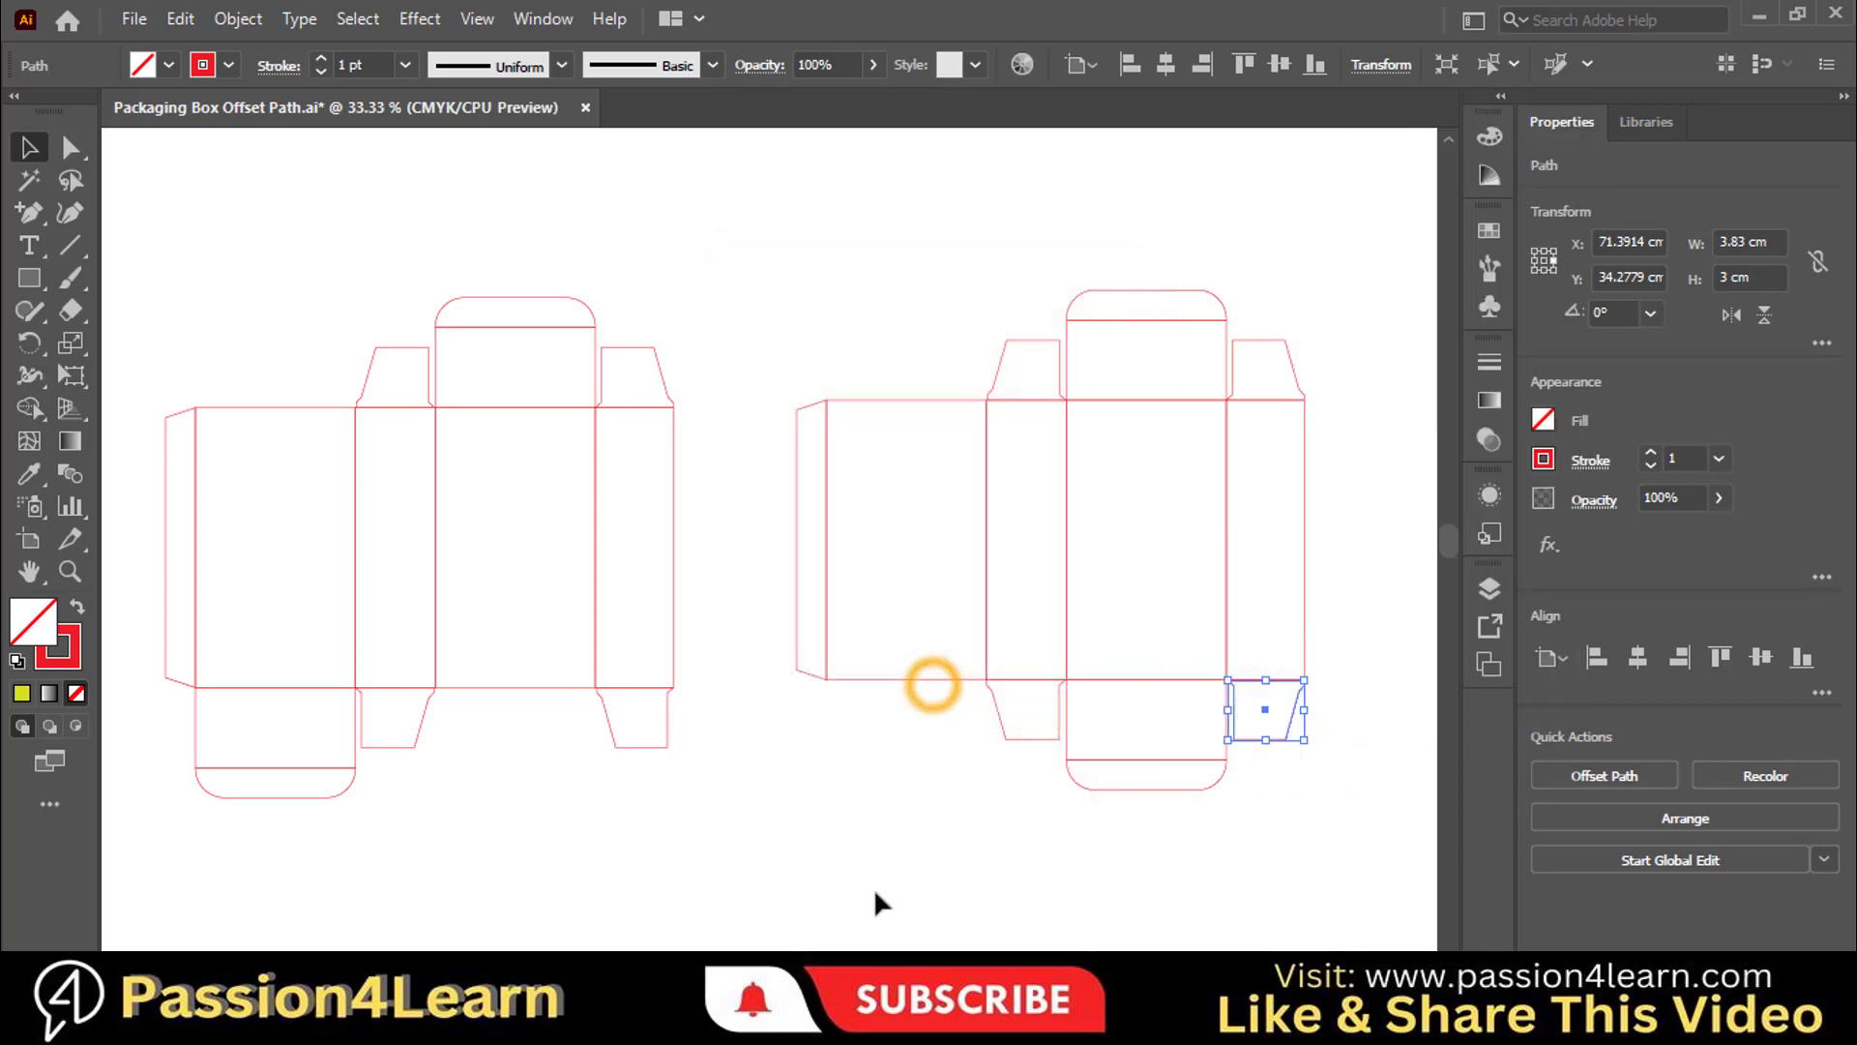
click(972, 904)
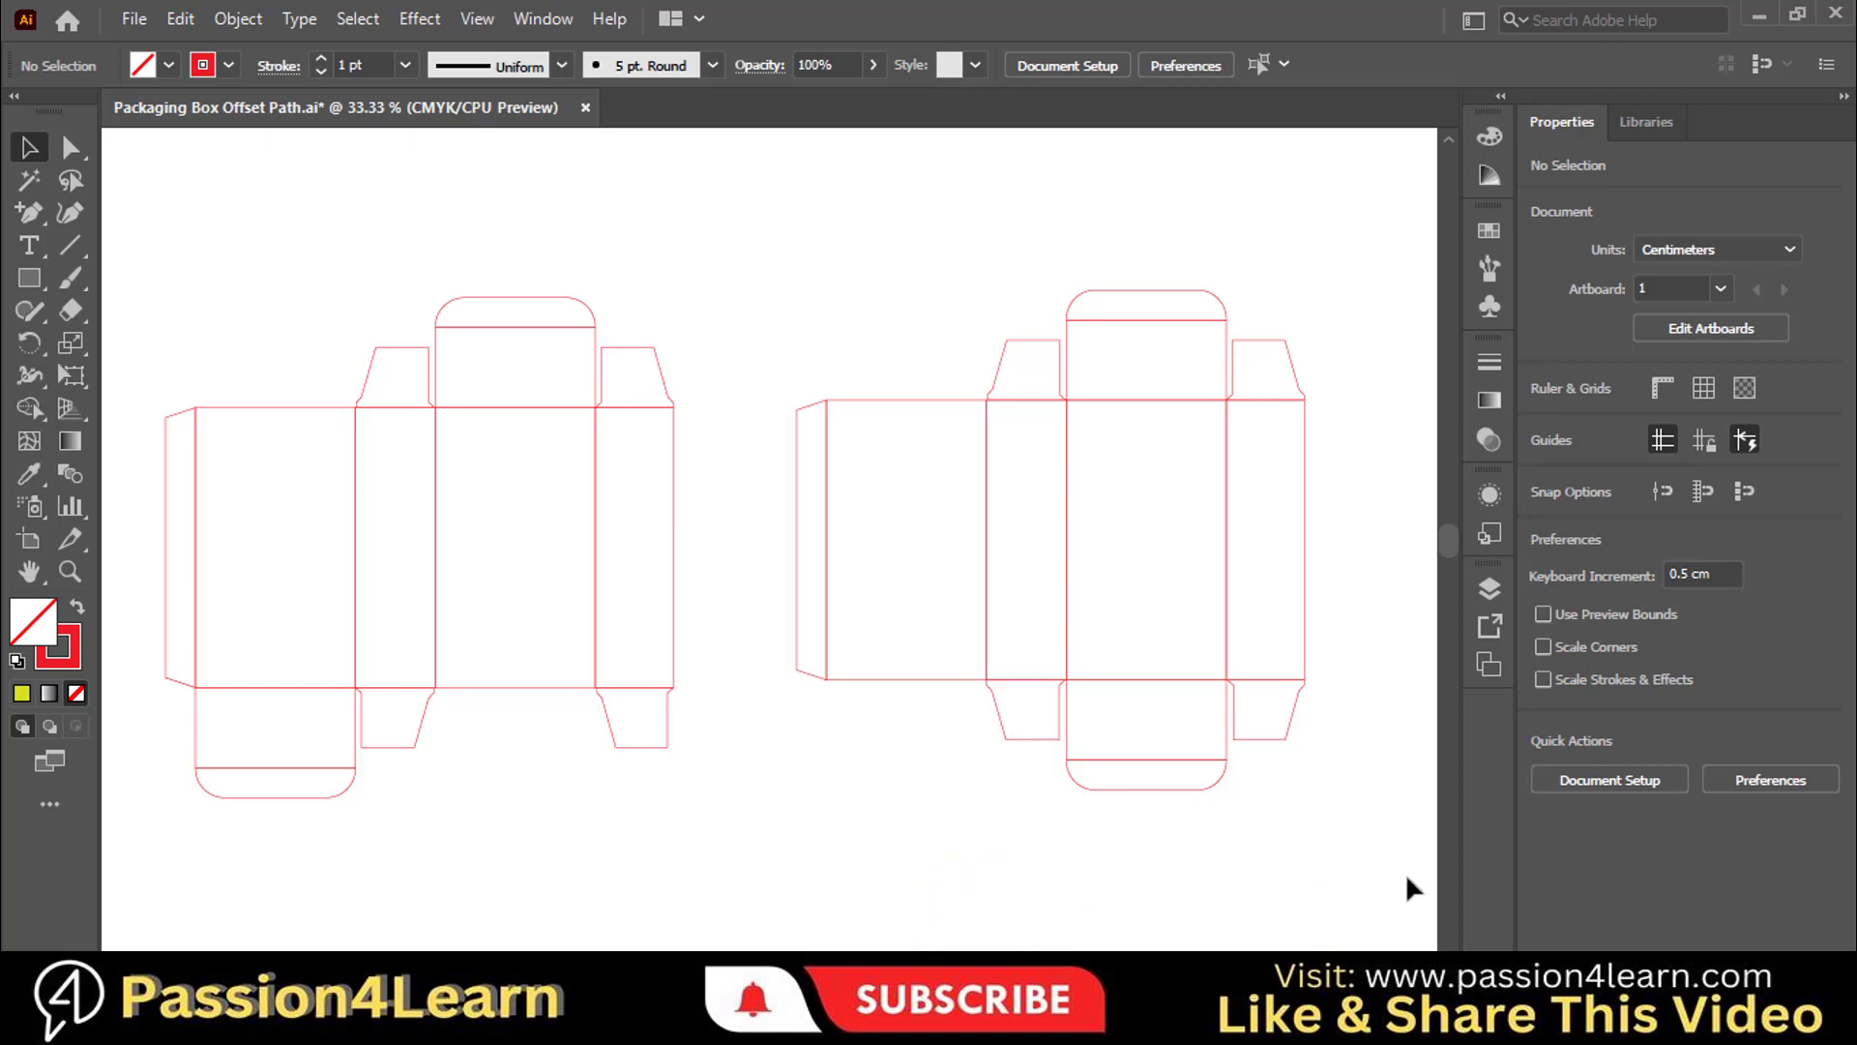
Zoom in on the bottom flaps, left-align the left bottom flap, and nudge it slightly right.
scroll(1412, 943, right, 5)
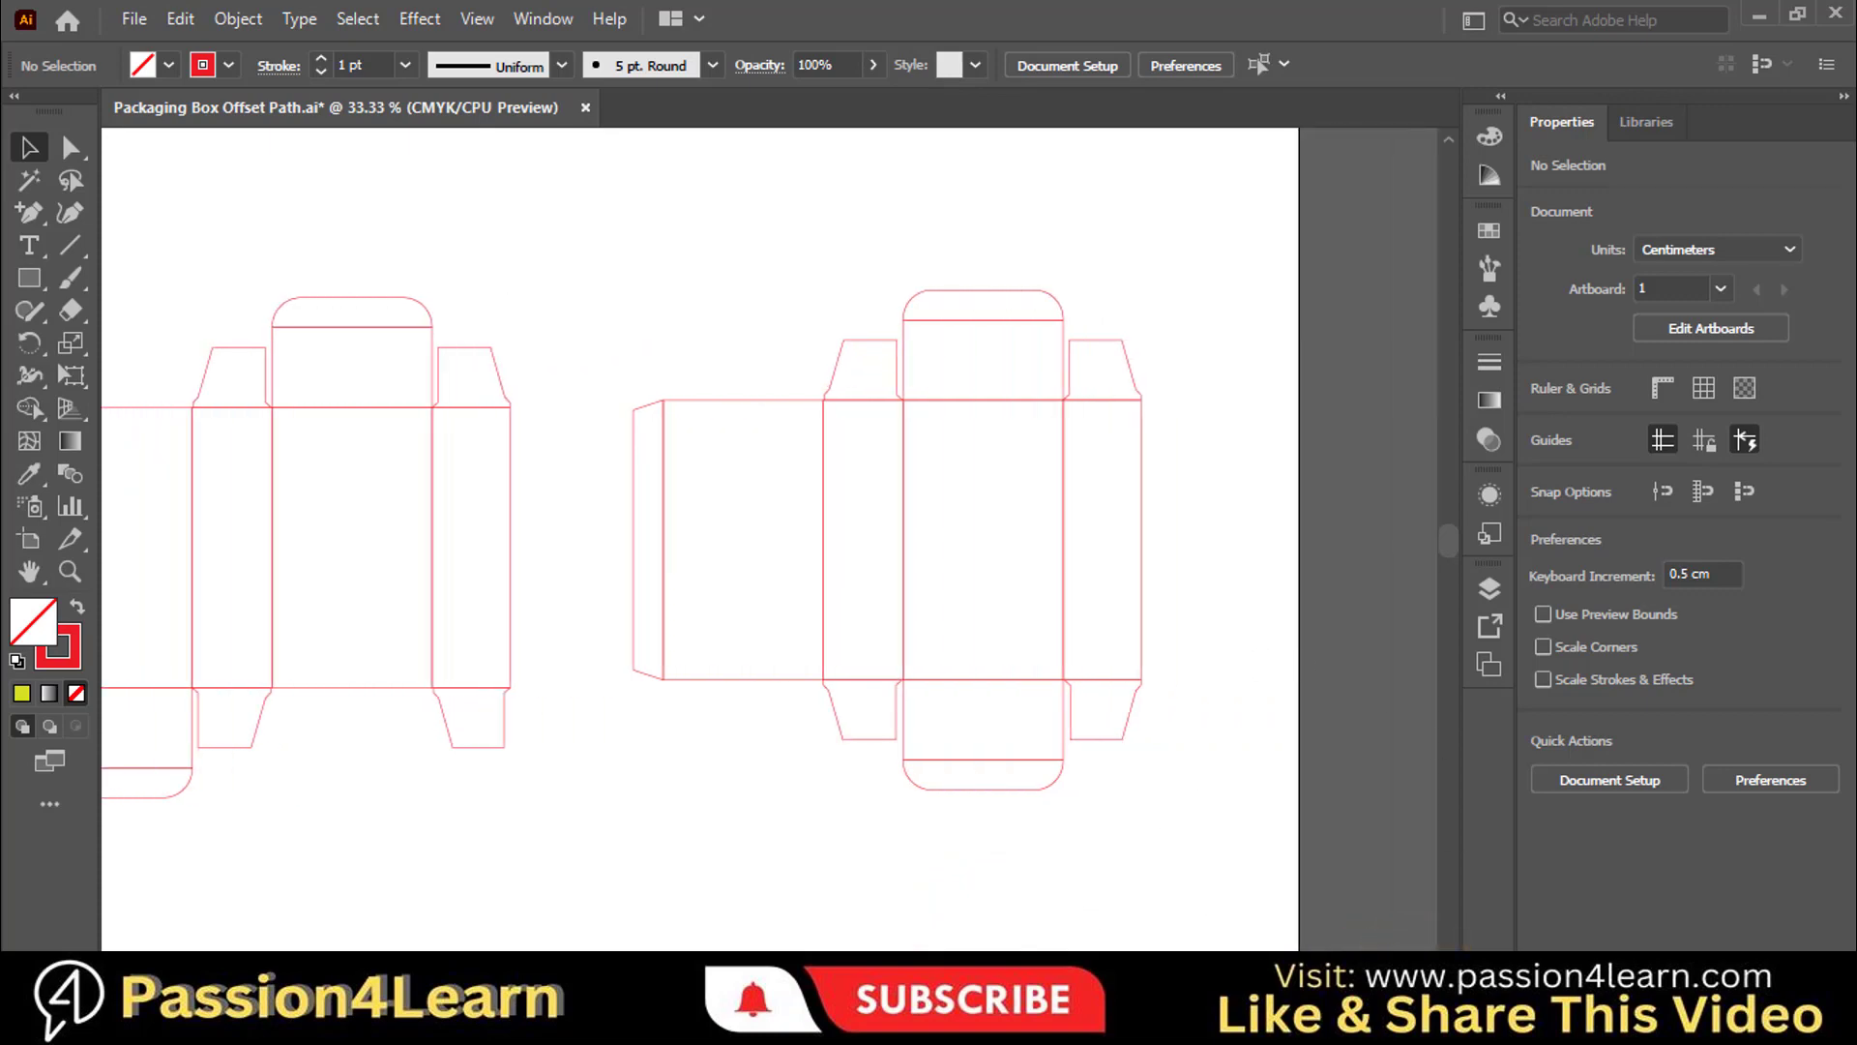
key(z)
drag(506, 538, 1170, 873)
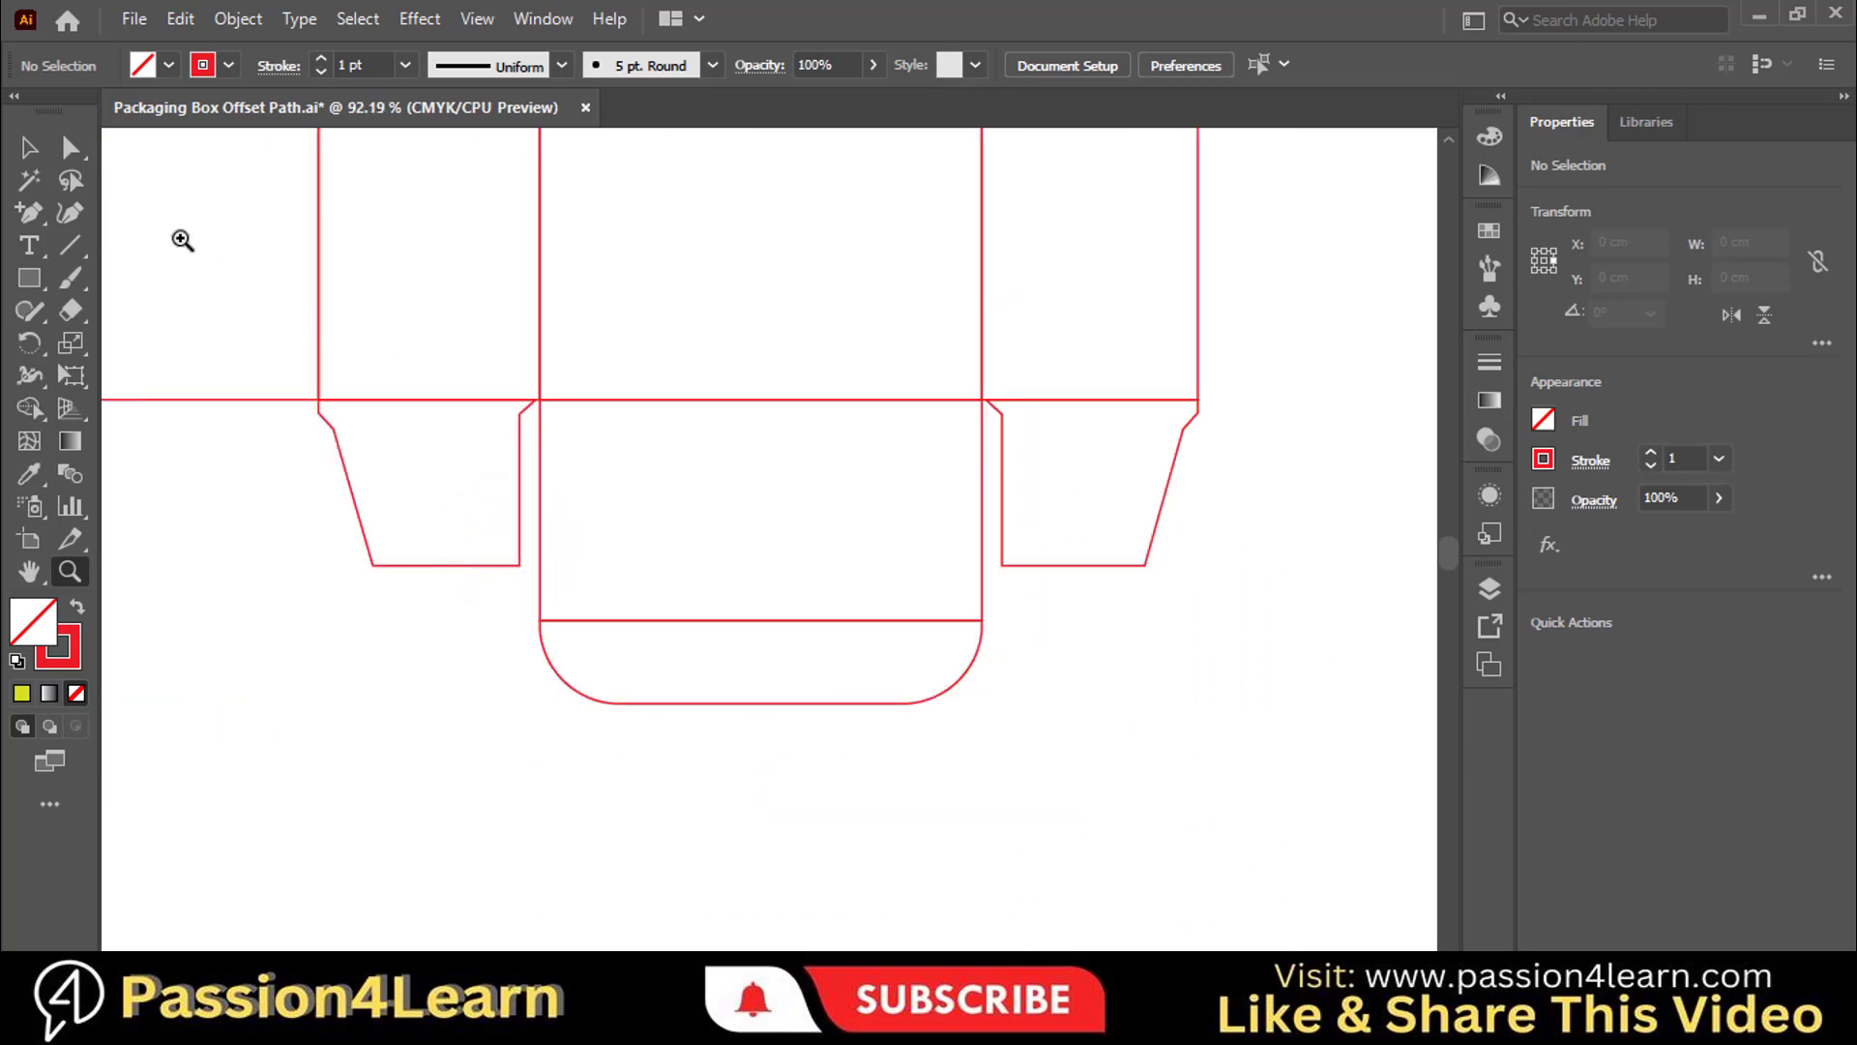
click(29, 147)
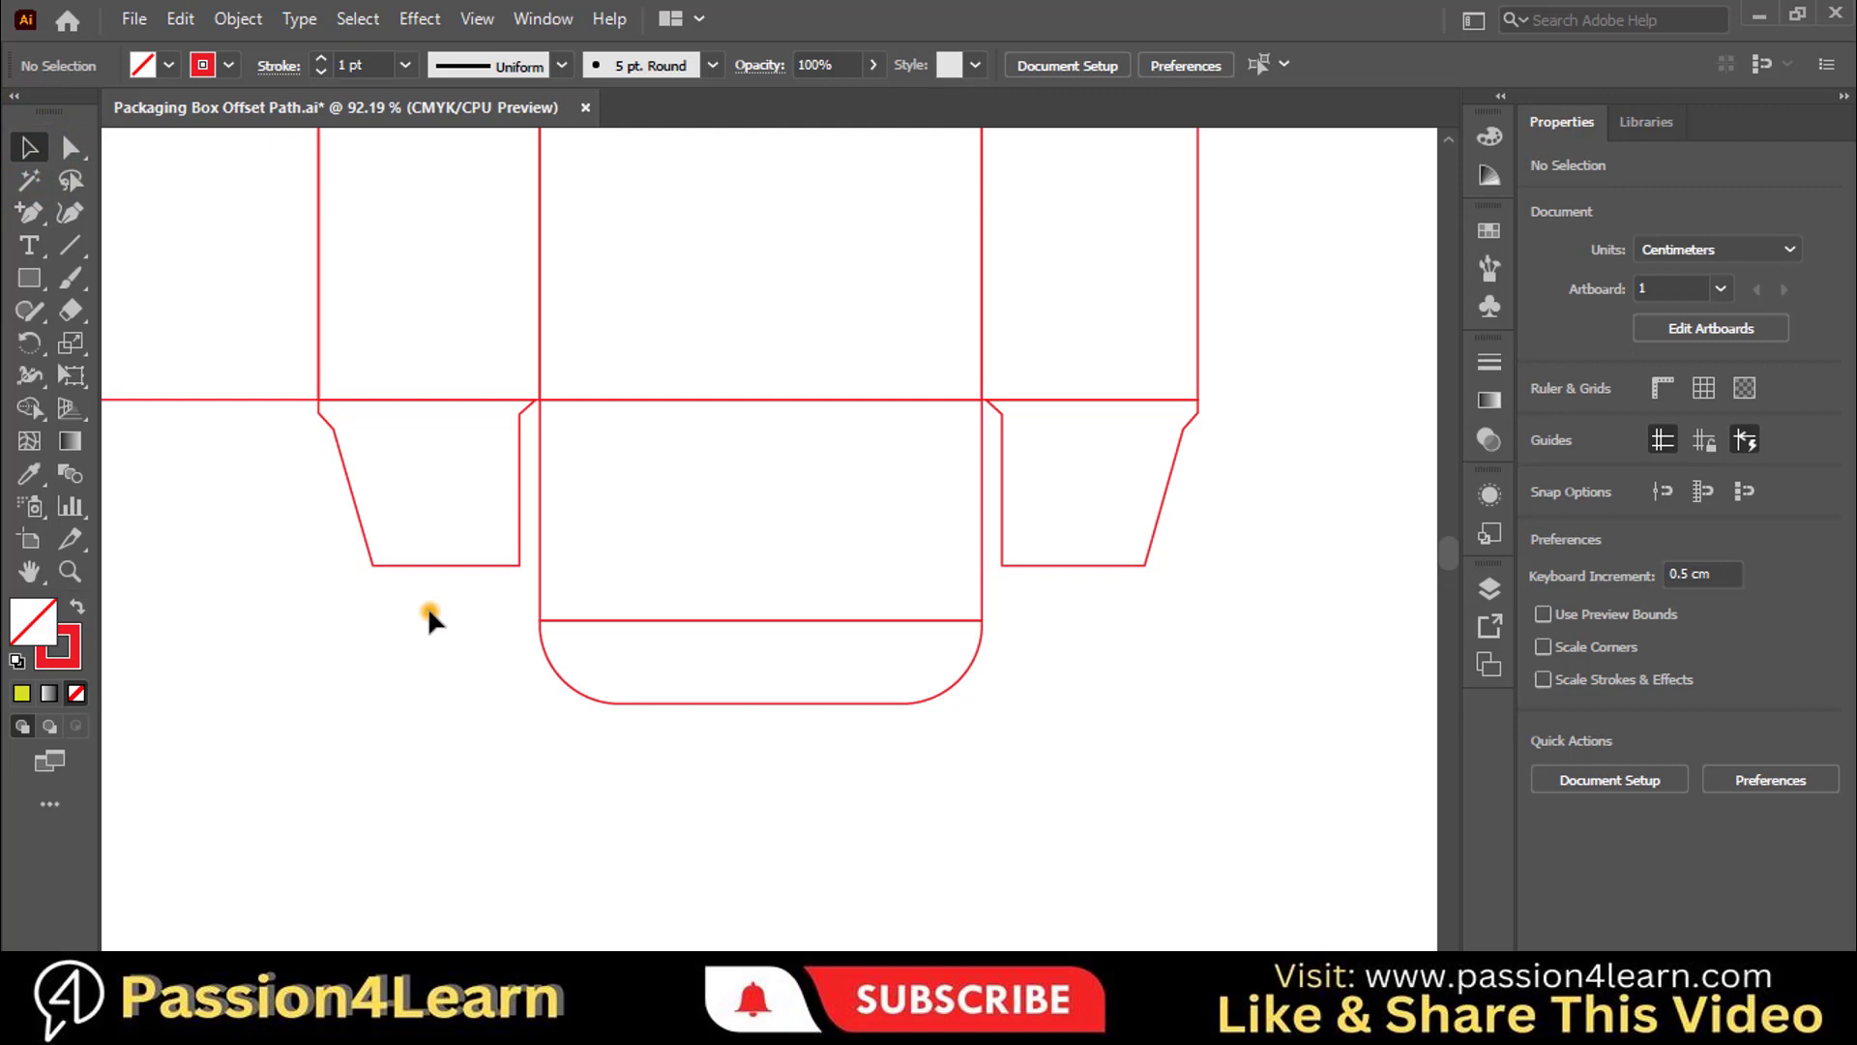
drag(427, 614, 425, 328)
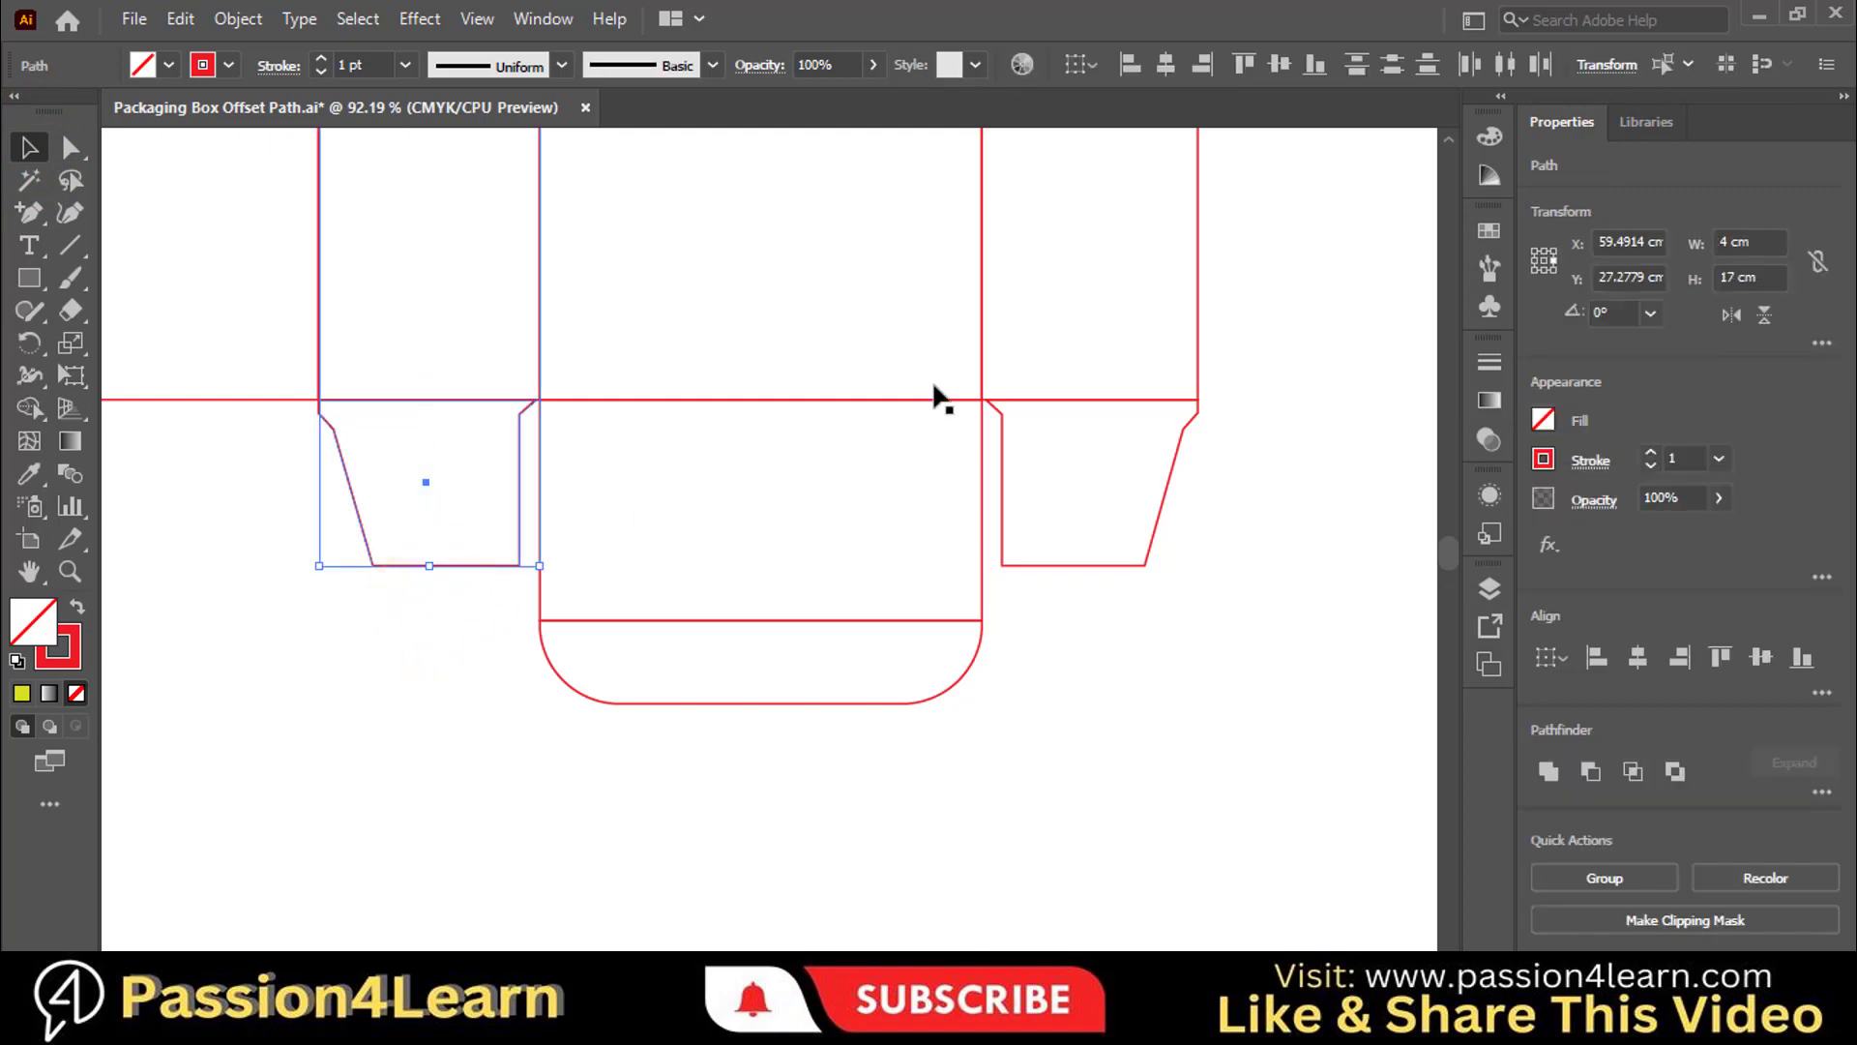
click(1129, 66)
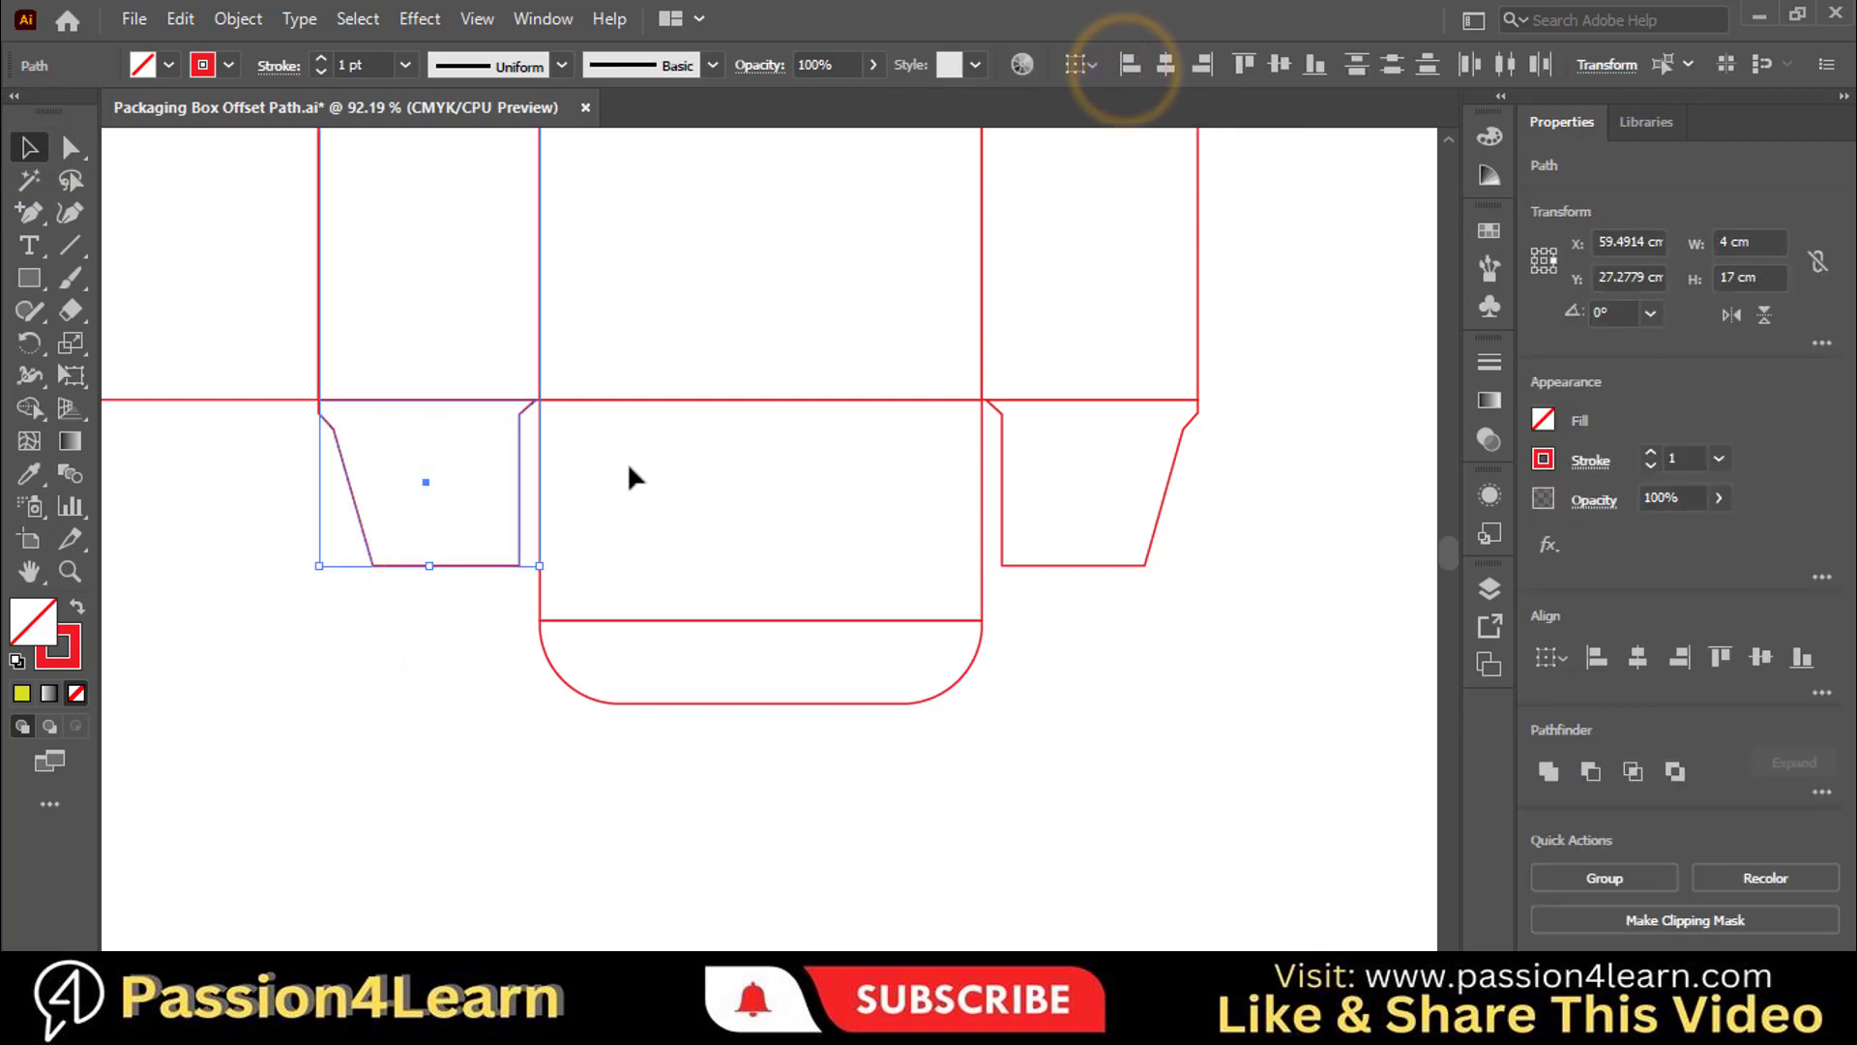
click(381, 713)
click(517, 425)
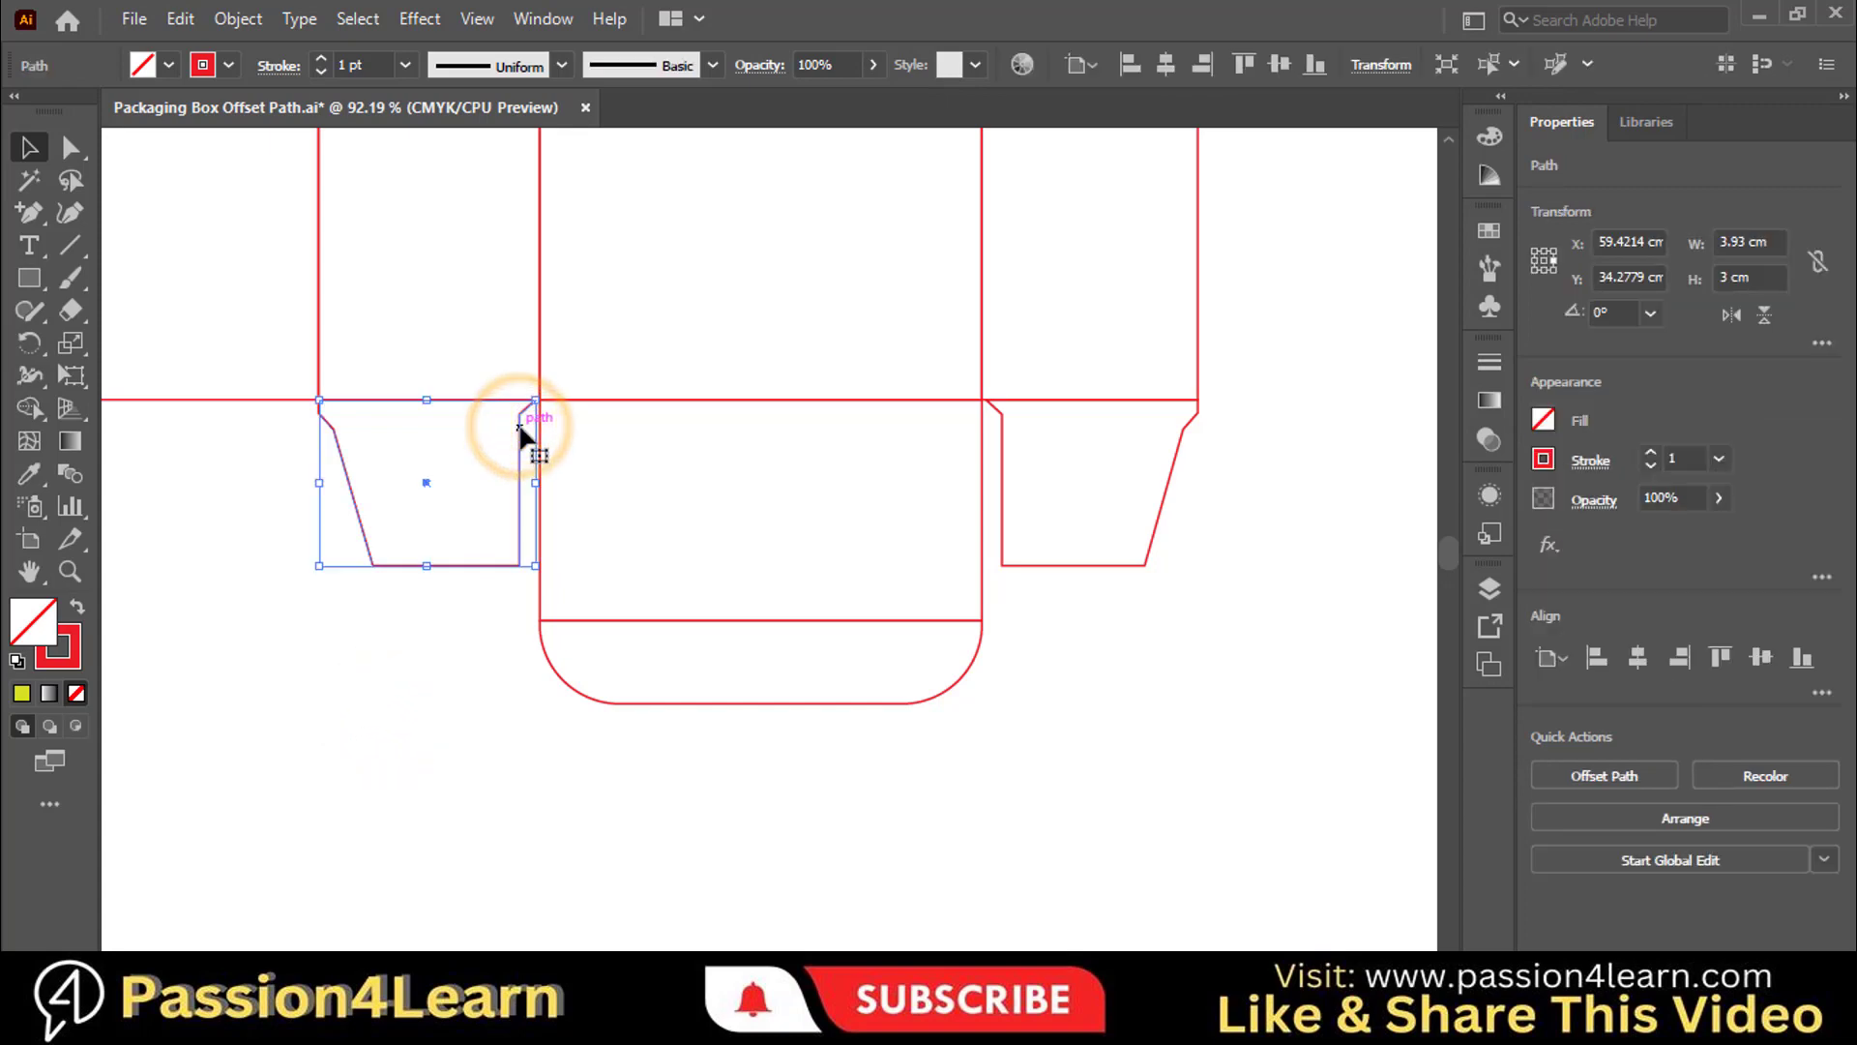
drag(518, 426, 527, 431)
click(436, 646)
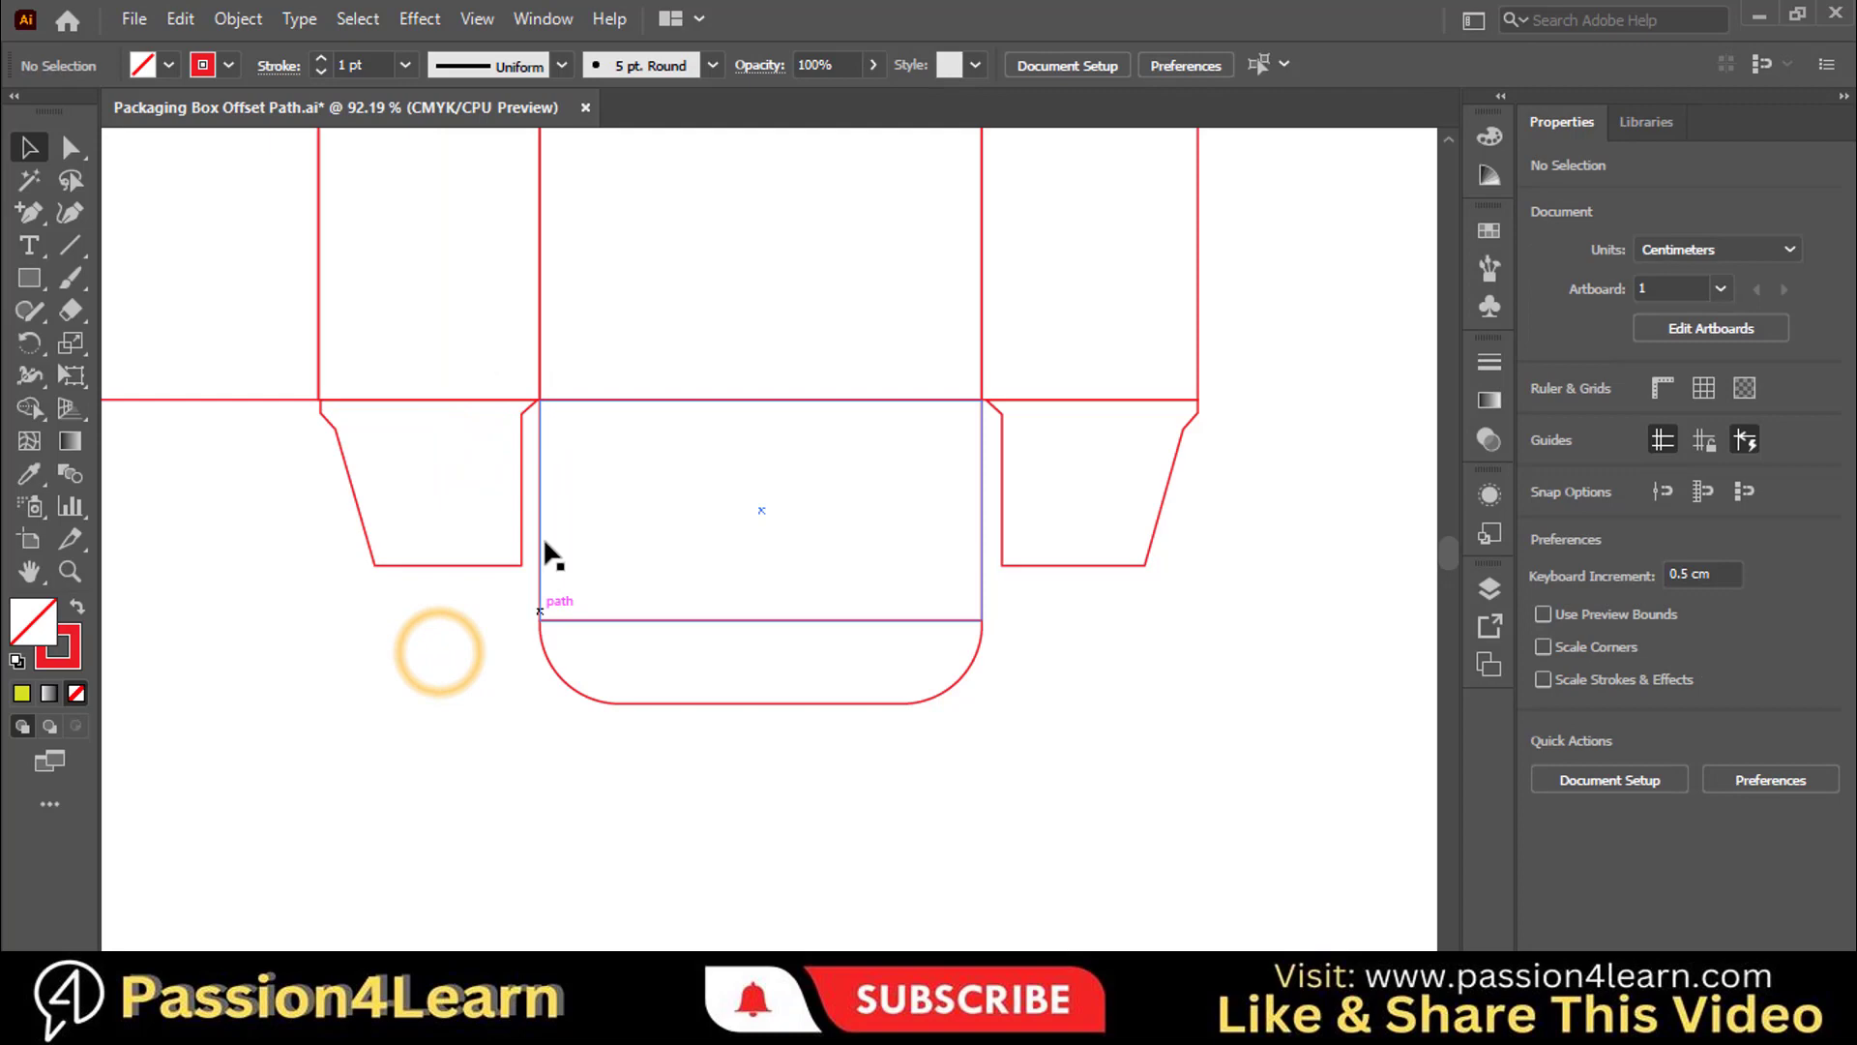
Align the right bottom flap under its panel and widen it to 3.9 cm.
click(1002, 427)
scroll(1301, 725, up, 1)
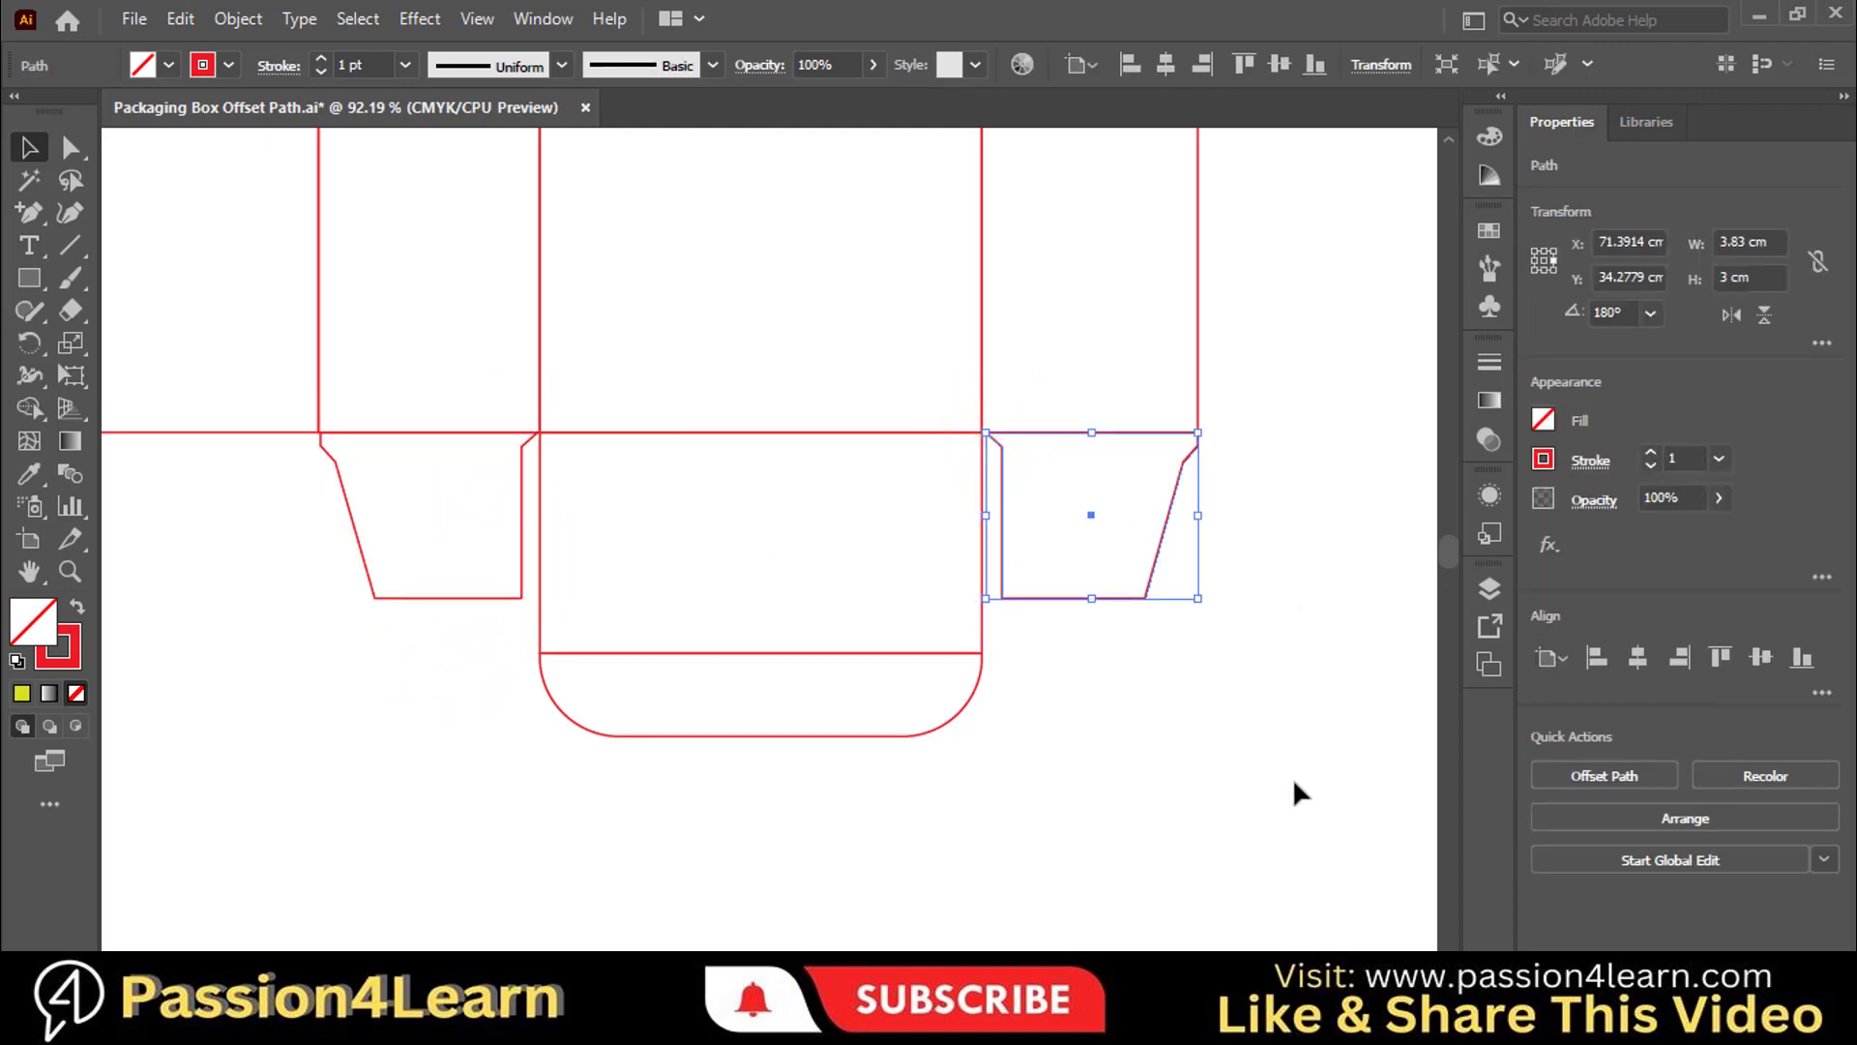
drag(1149, 754, 1089, 310)
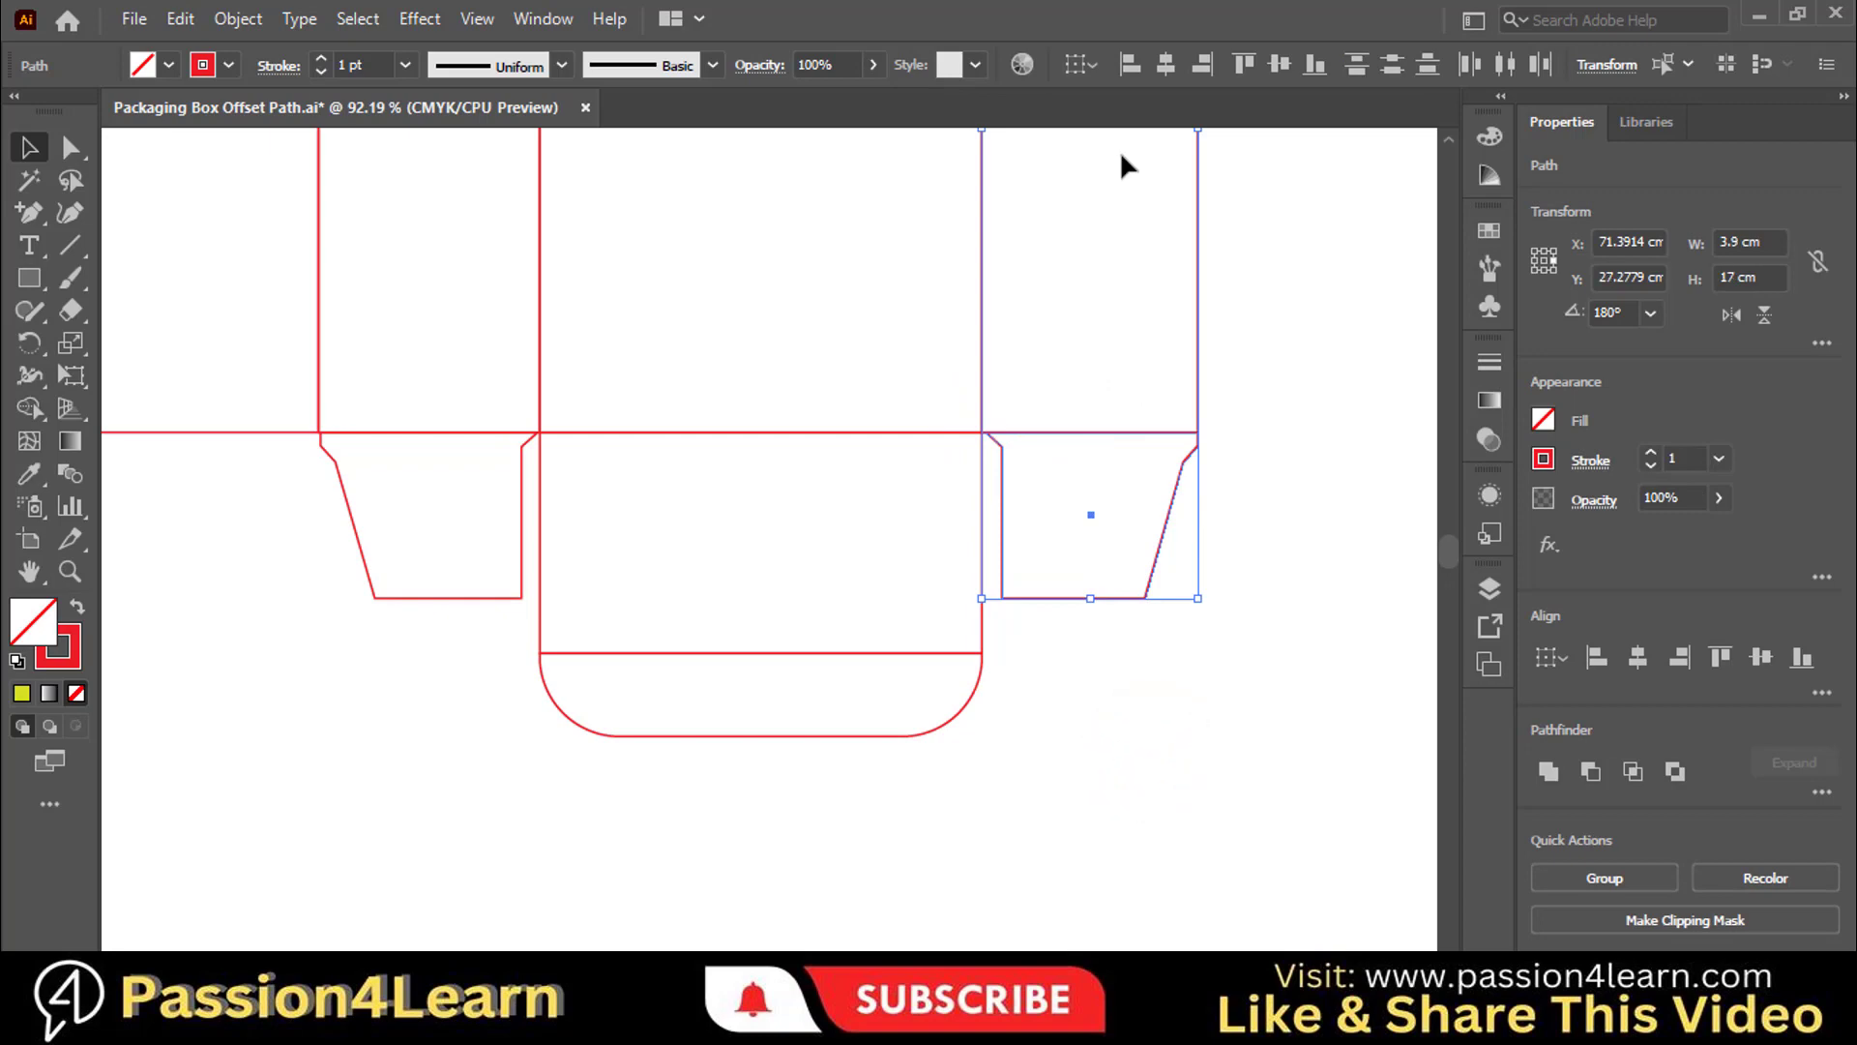
click(1129, 66)
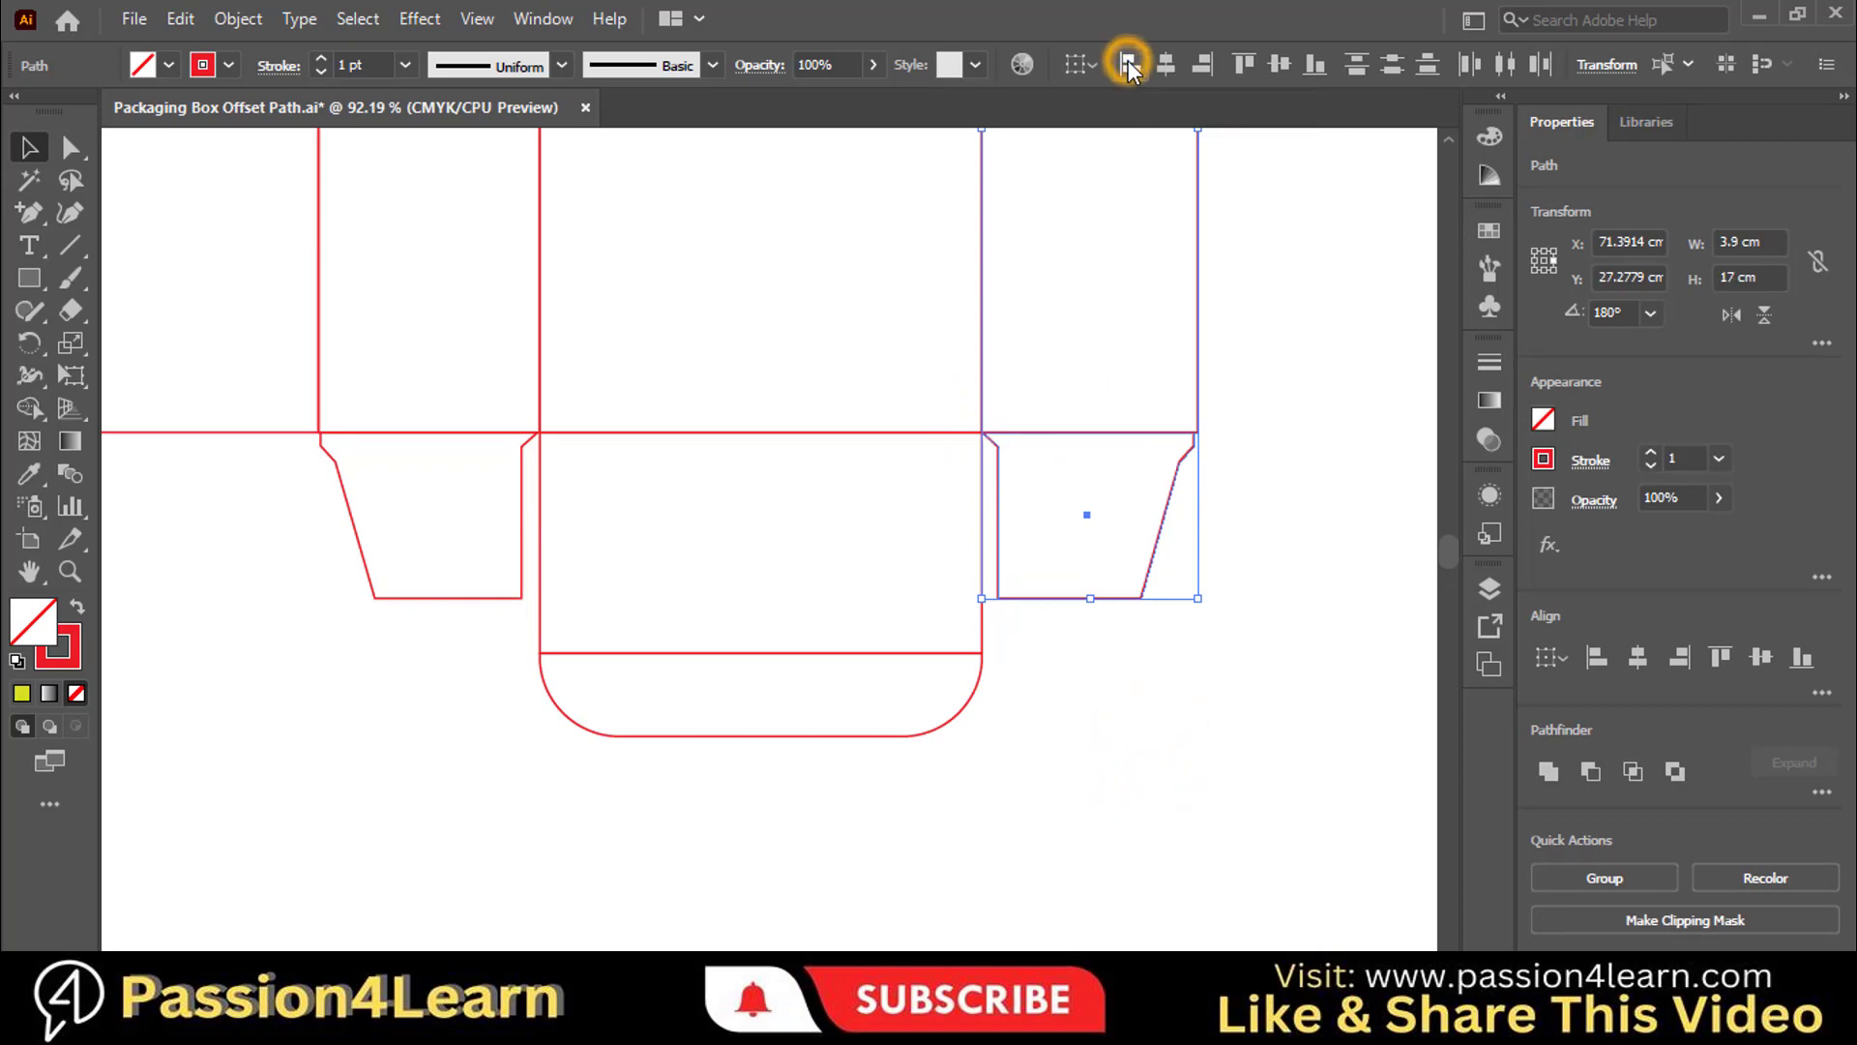
click(1270, 427)
click(1180, 462)
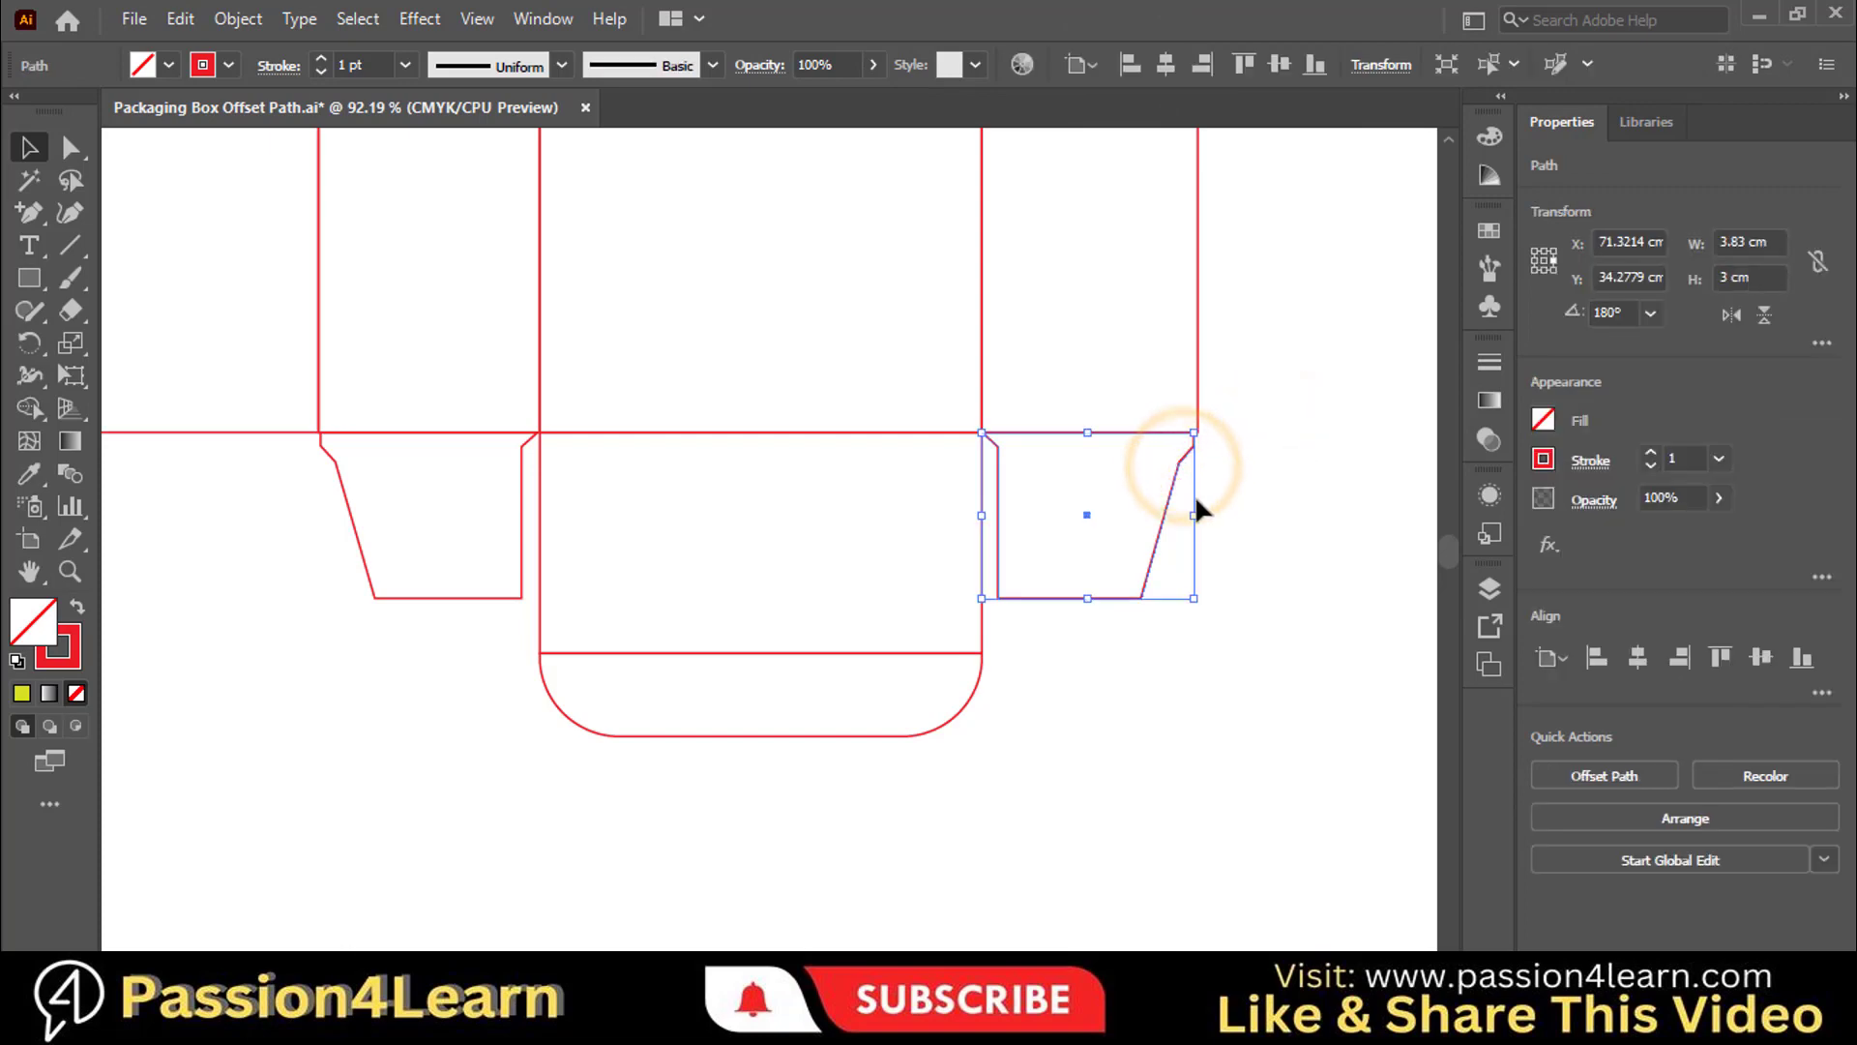
drag(1194, 514, 1202, 510)
click(1277, 539)
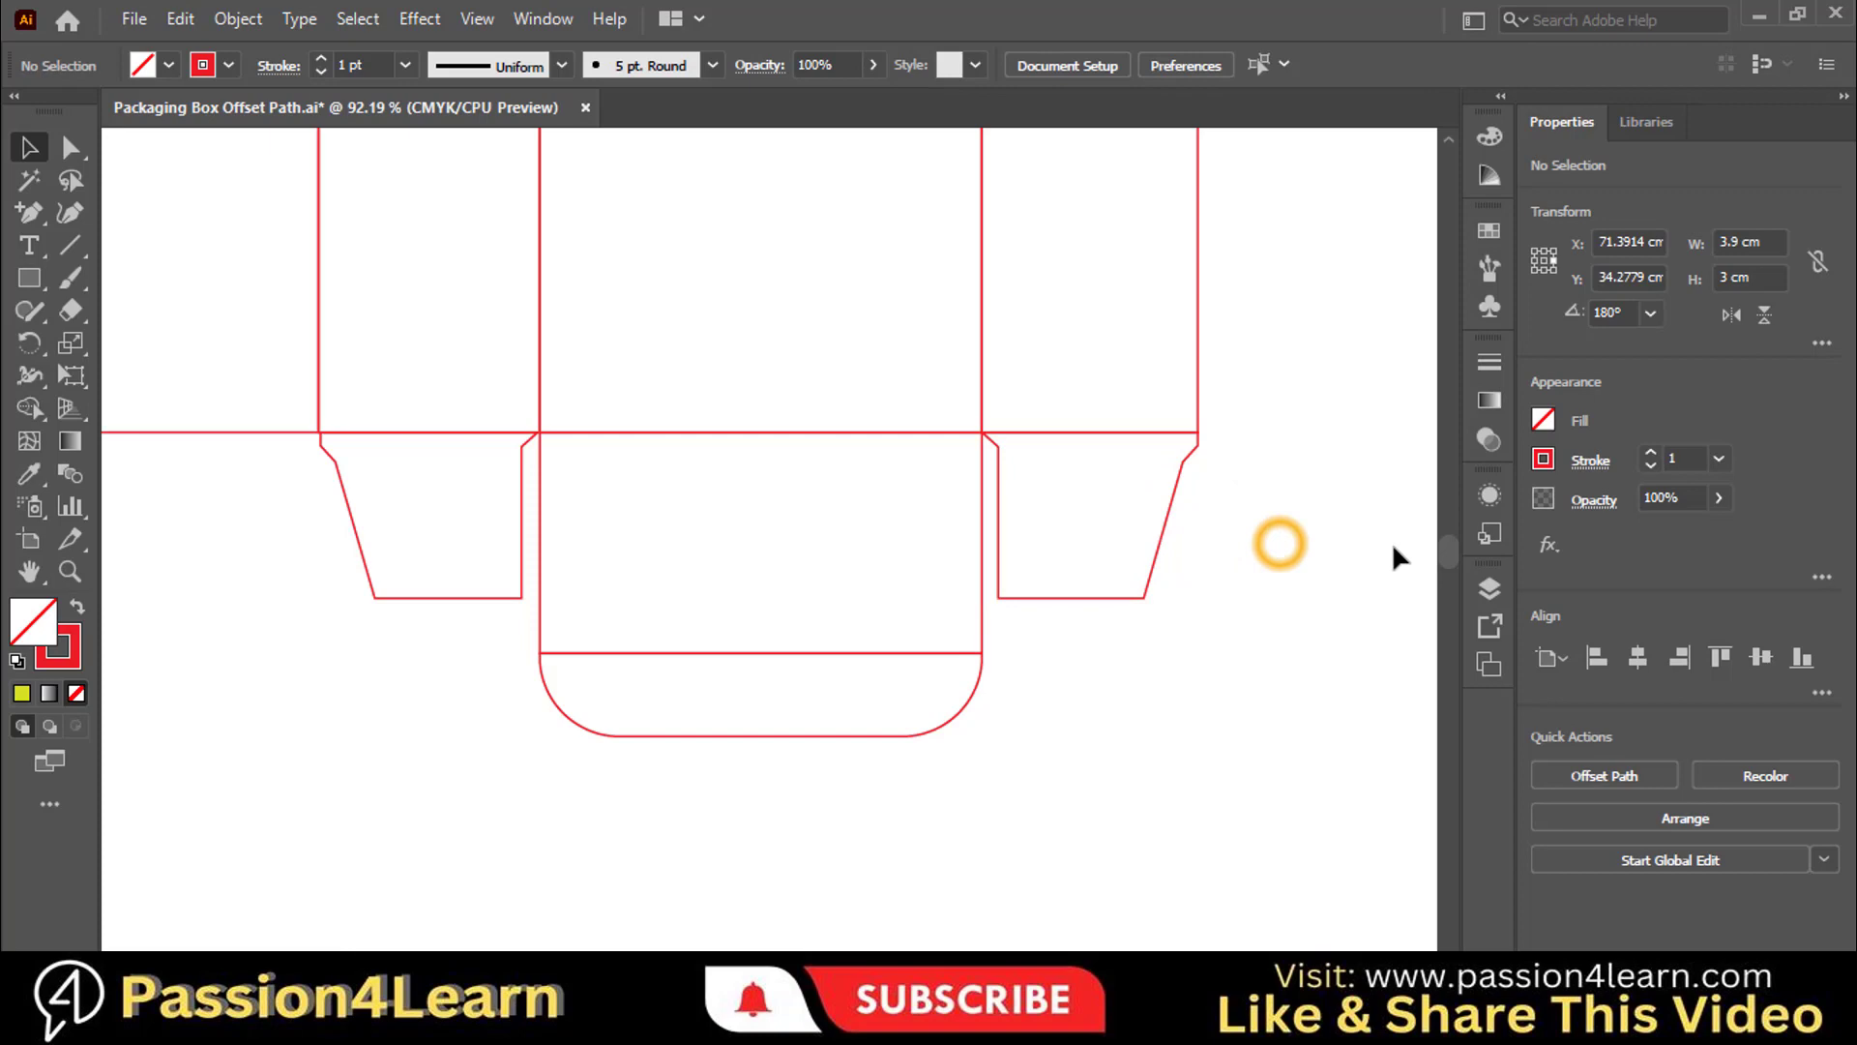
Duplicate the left box dieline below the original.
key(ctrl+0)
drag(205, 197, 695, 635)
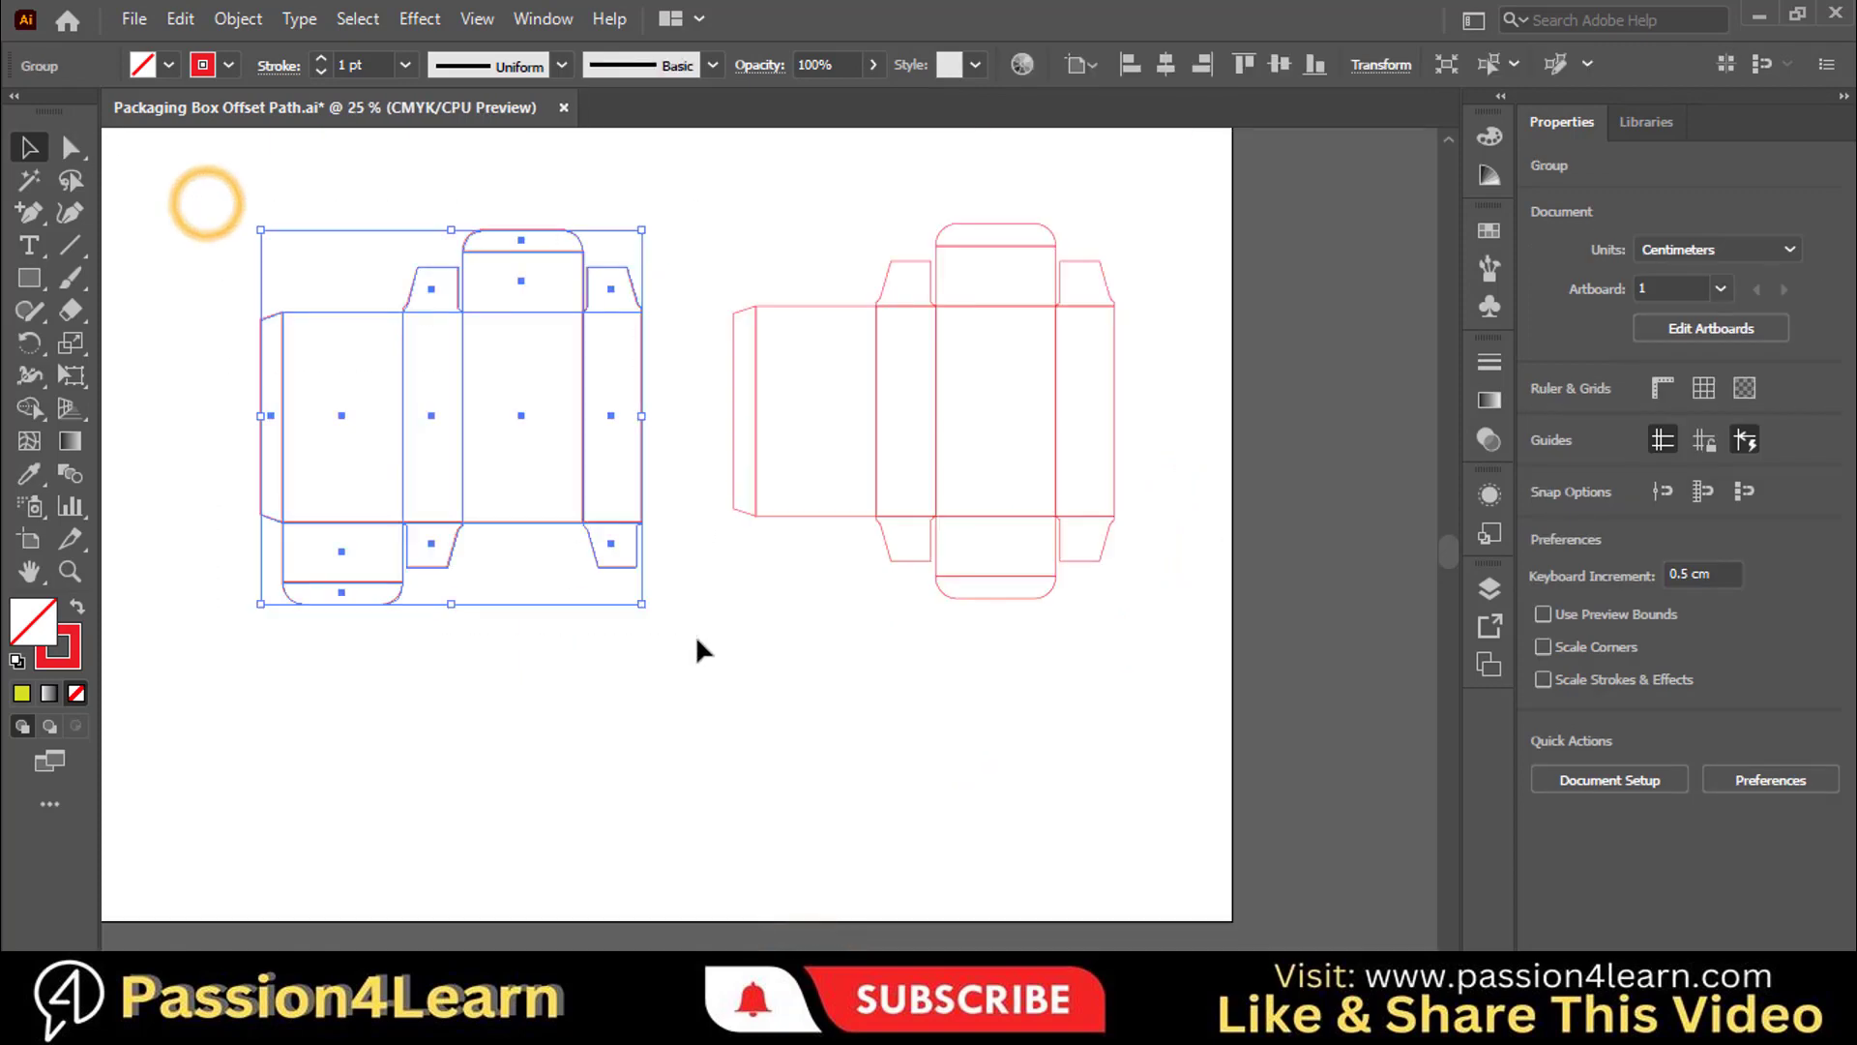
drag(583, 513, 604, 835)
Enlarge the artboard to 104.28 × 72.21 cm by extending its bottom and right edges.
key(shift+o)
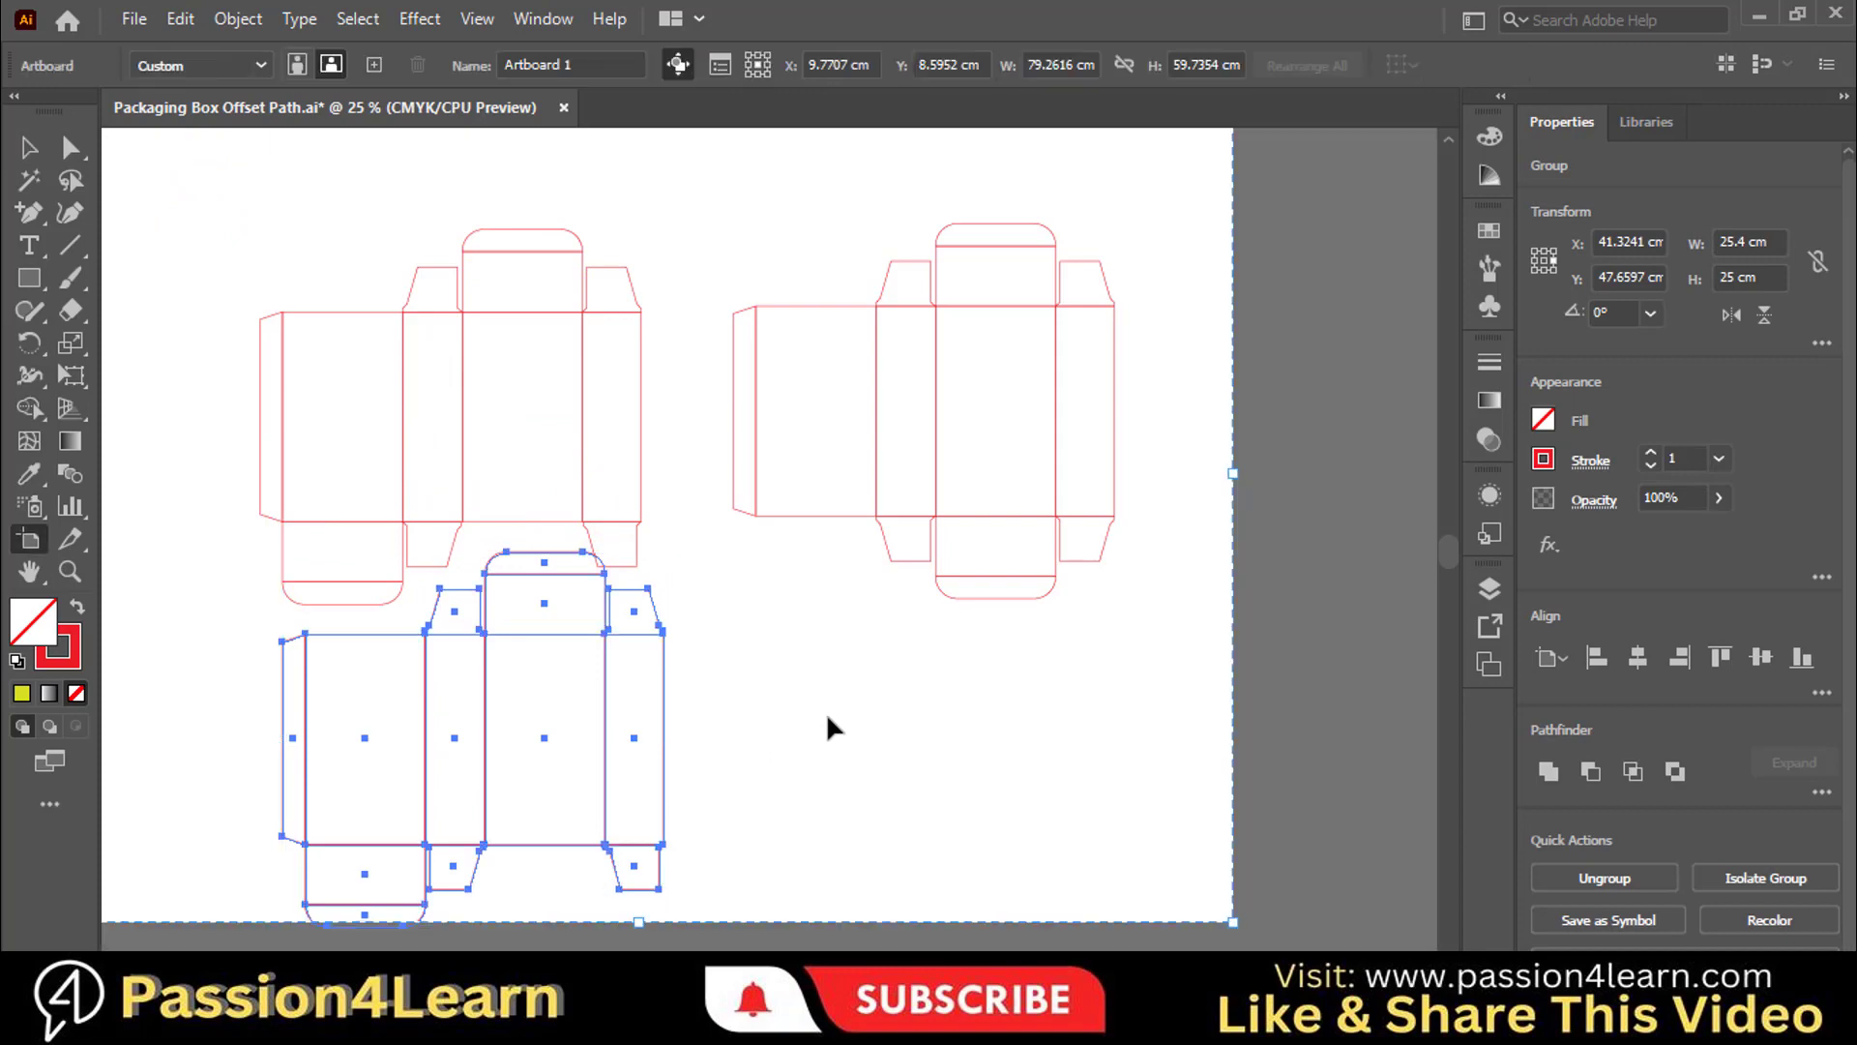
drag(642, 924, 641, 1006)
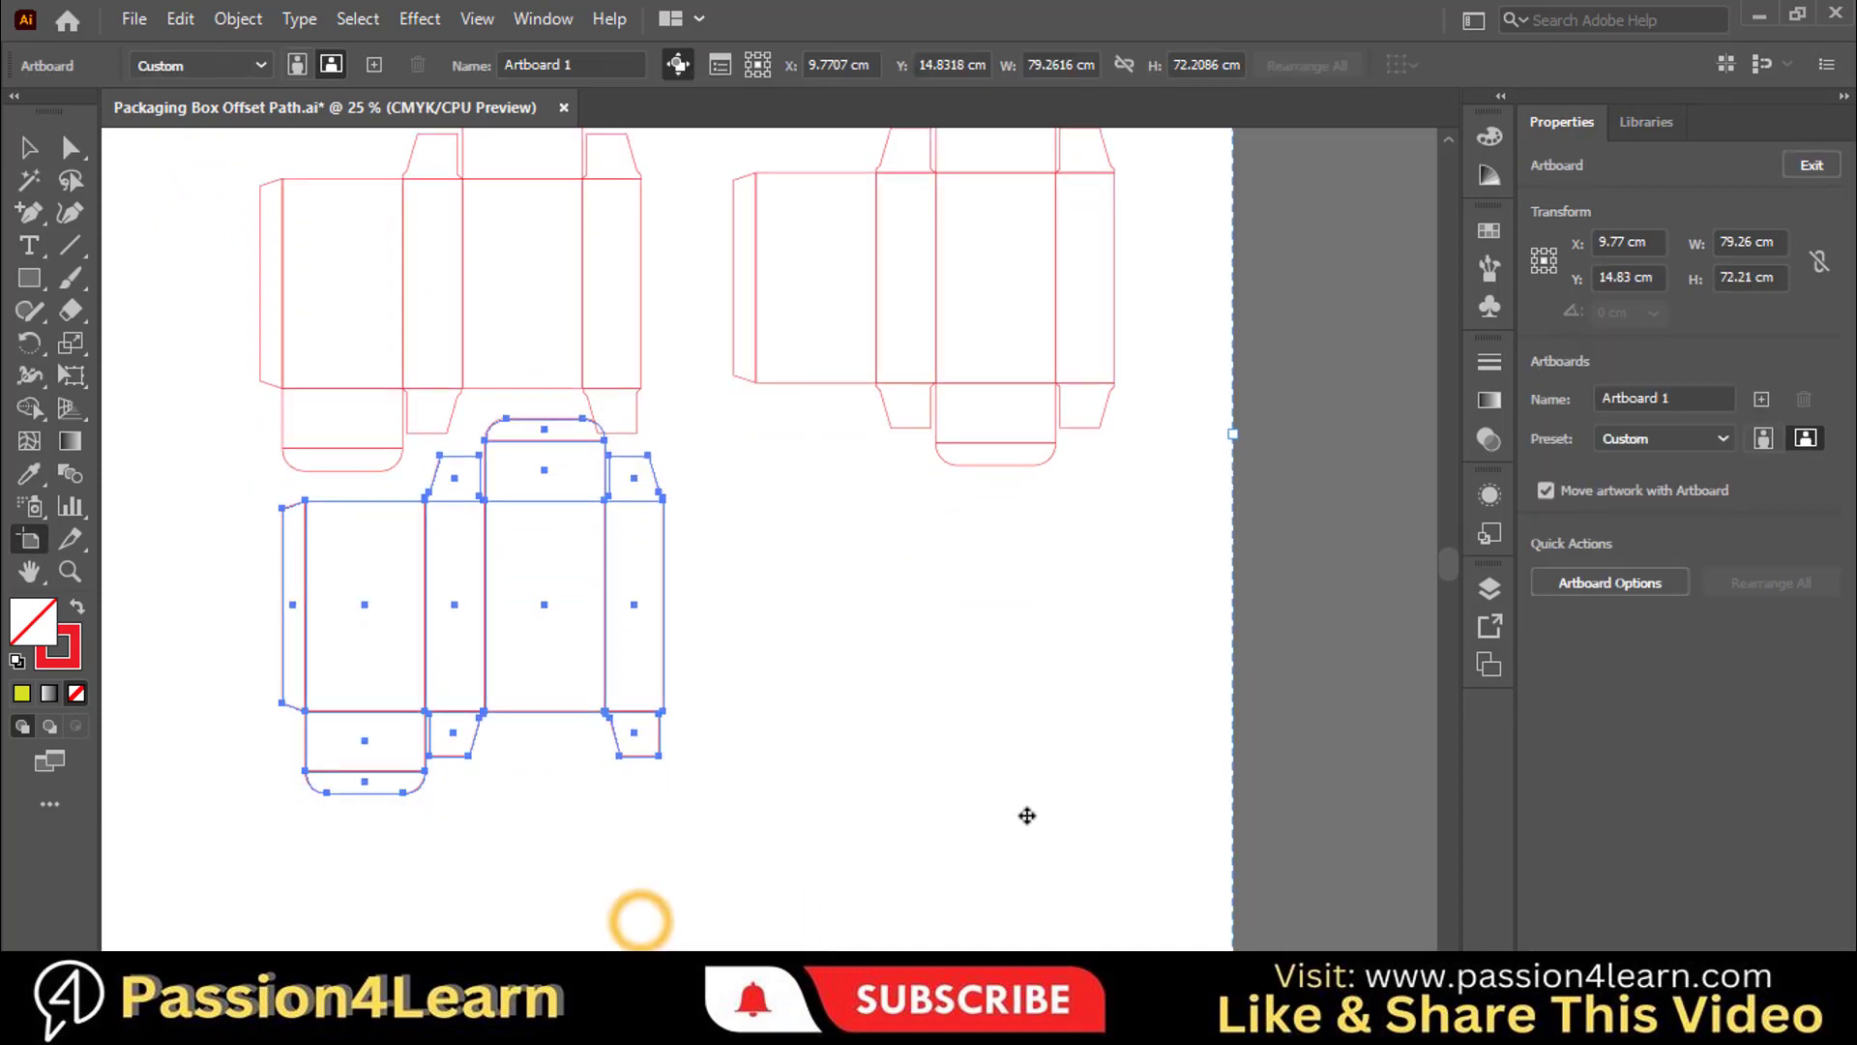
drag(1232, 432, 1455, 435)
scroll(800, 817, left, 3)
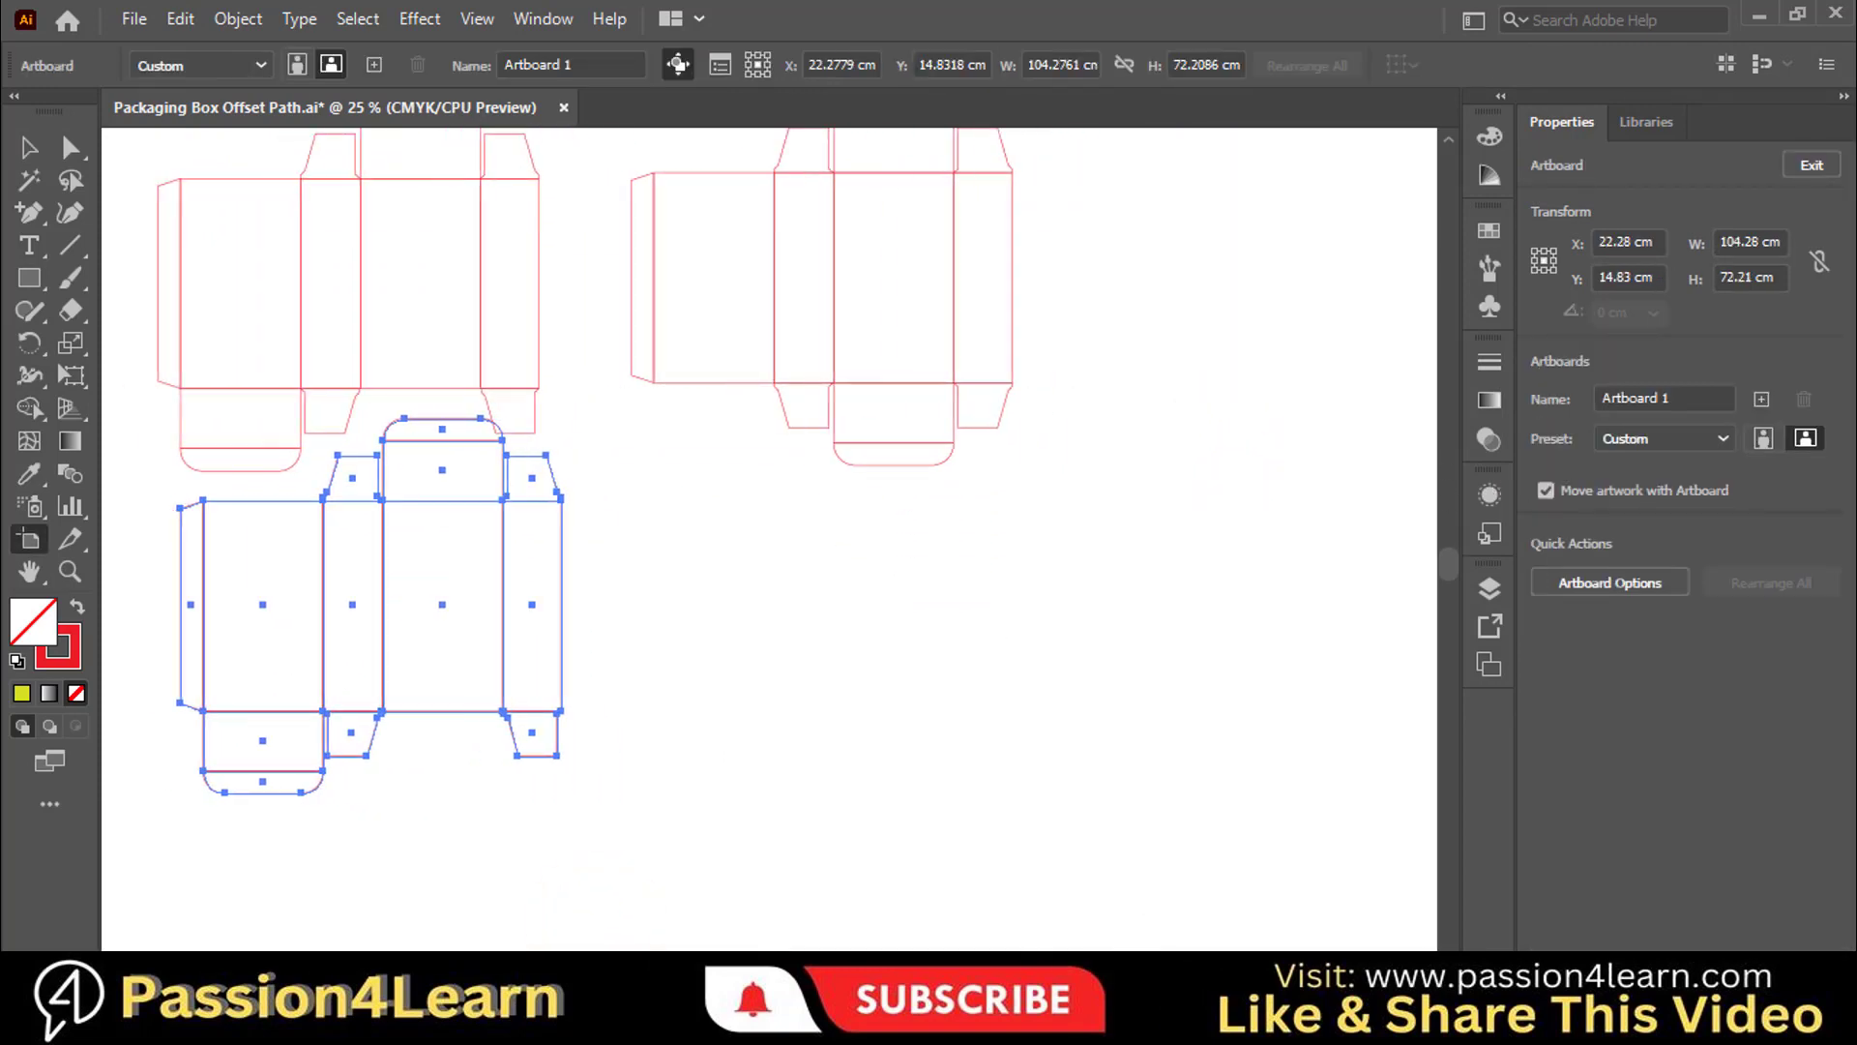
Move the dieline copy 7 cm further down on the artboard.
click(31, 149)
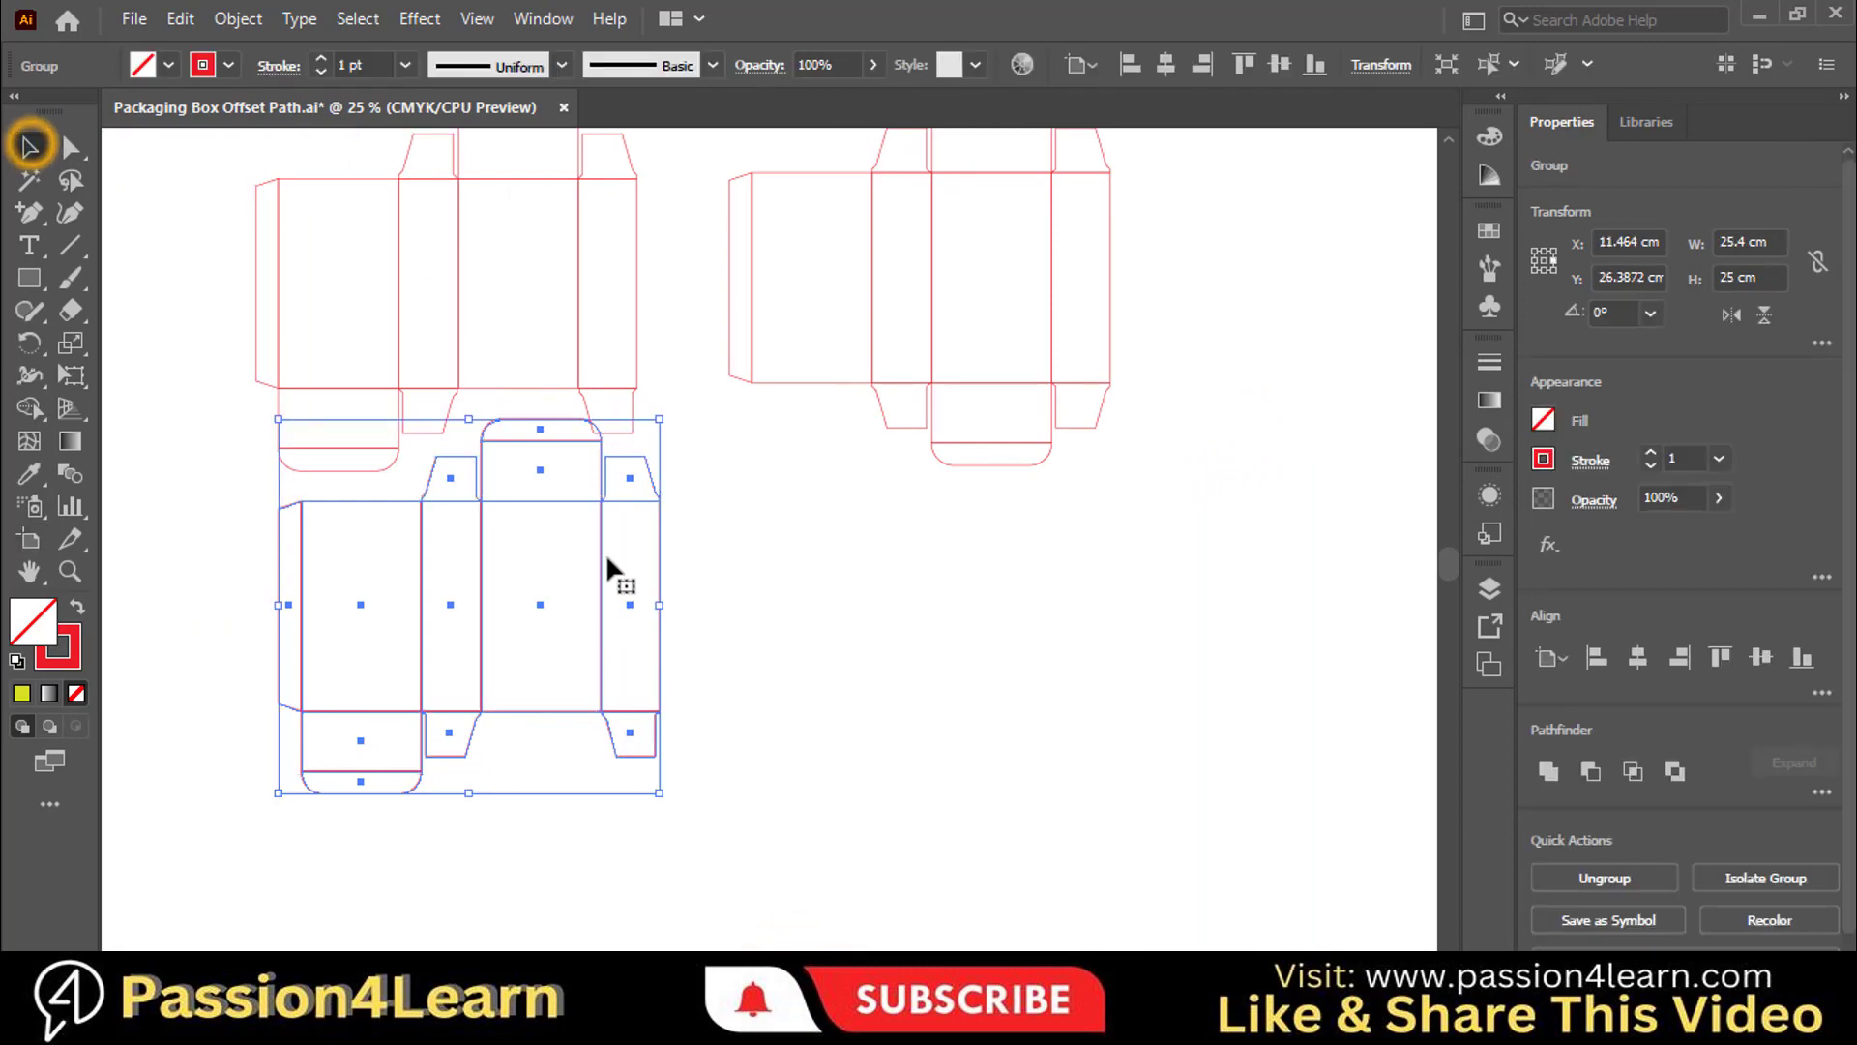
drag(596, 550, 600, 667)
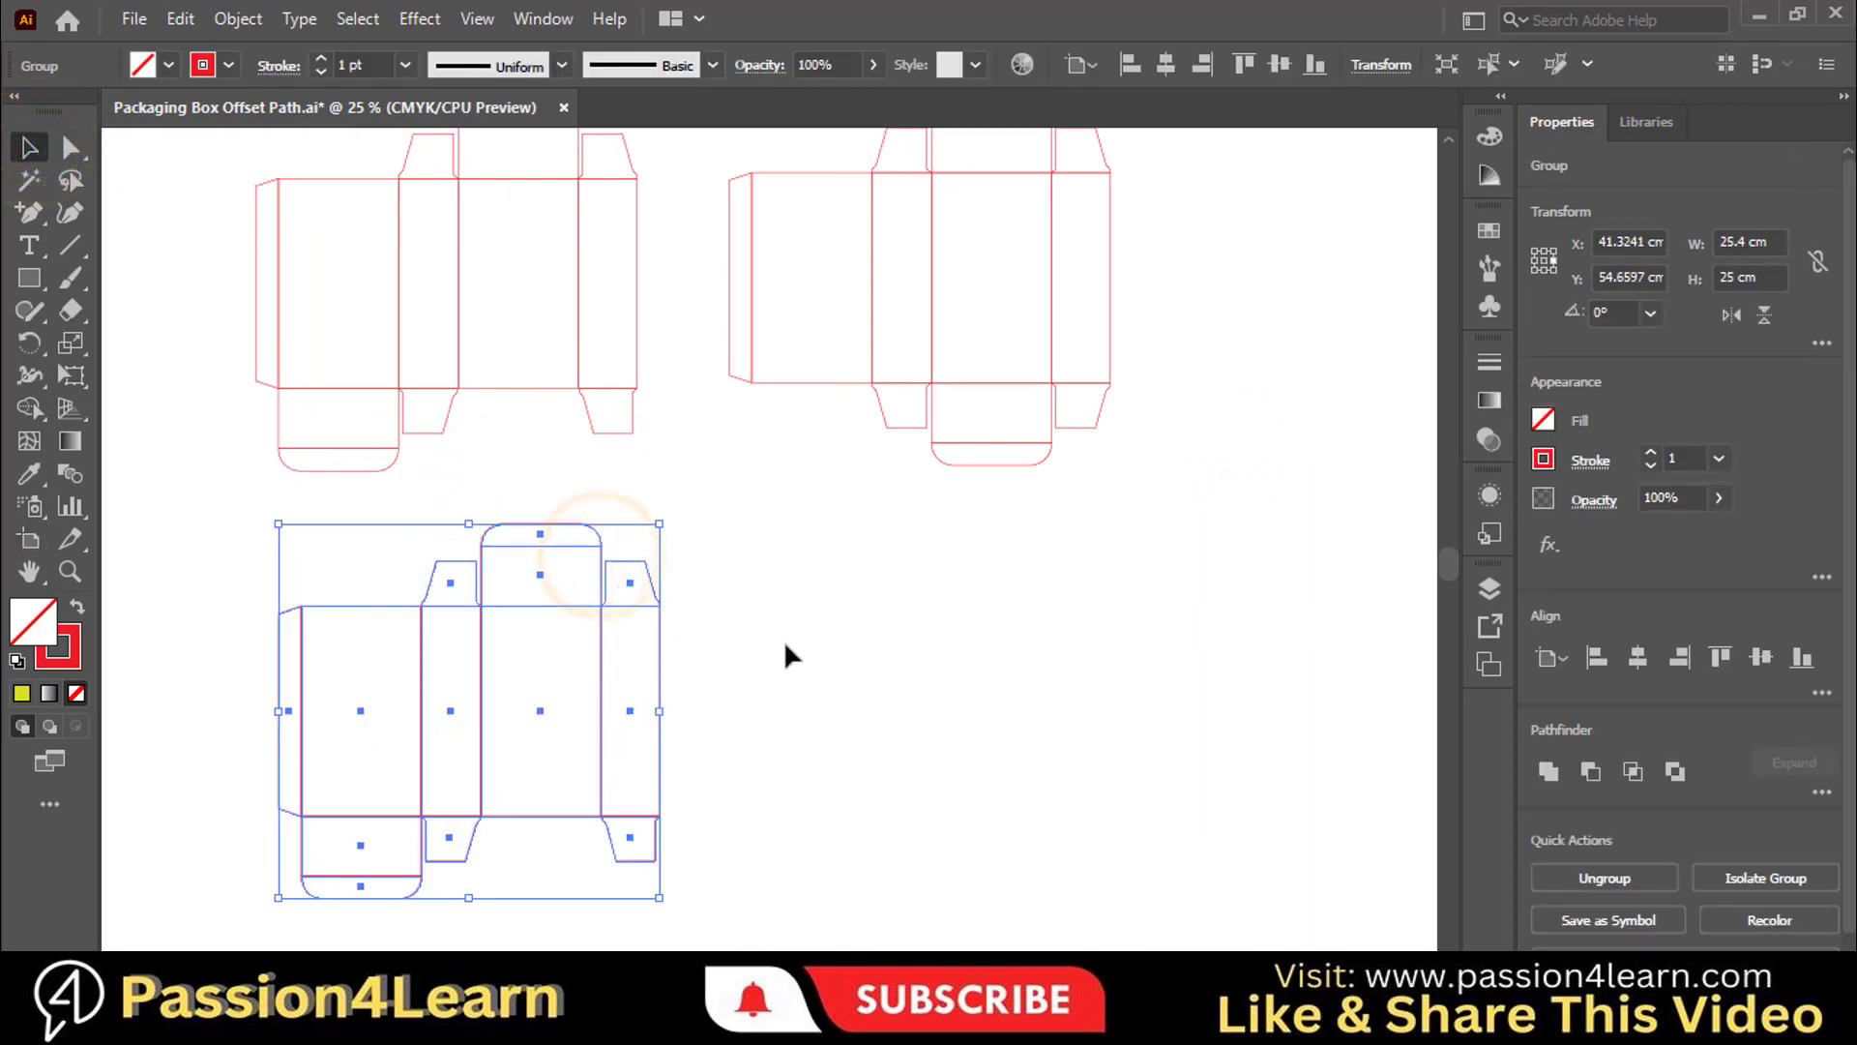
click(781, 644)
key(ctrl+=)
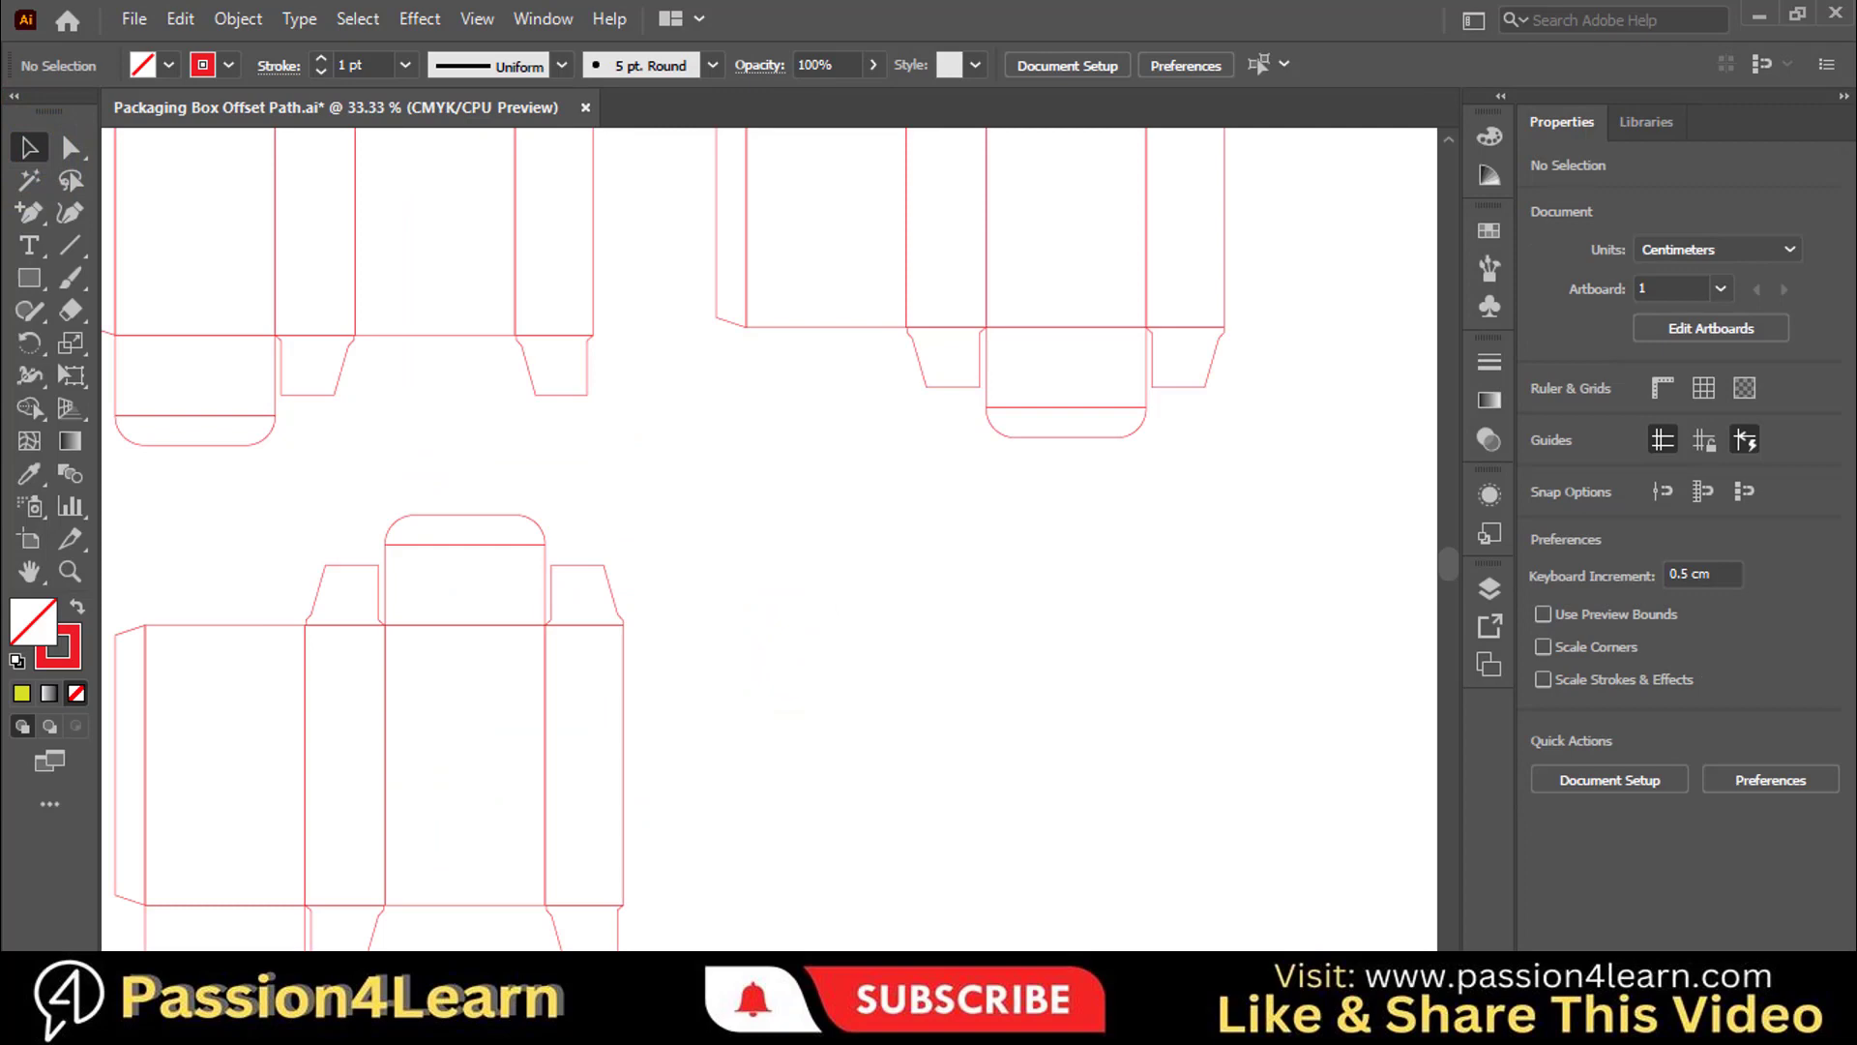
scroll(810, 664, left, 2)
scroll(810, 665, down, 3)
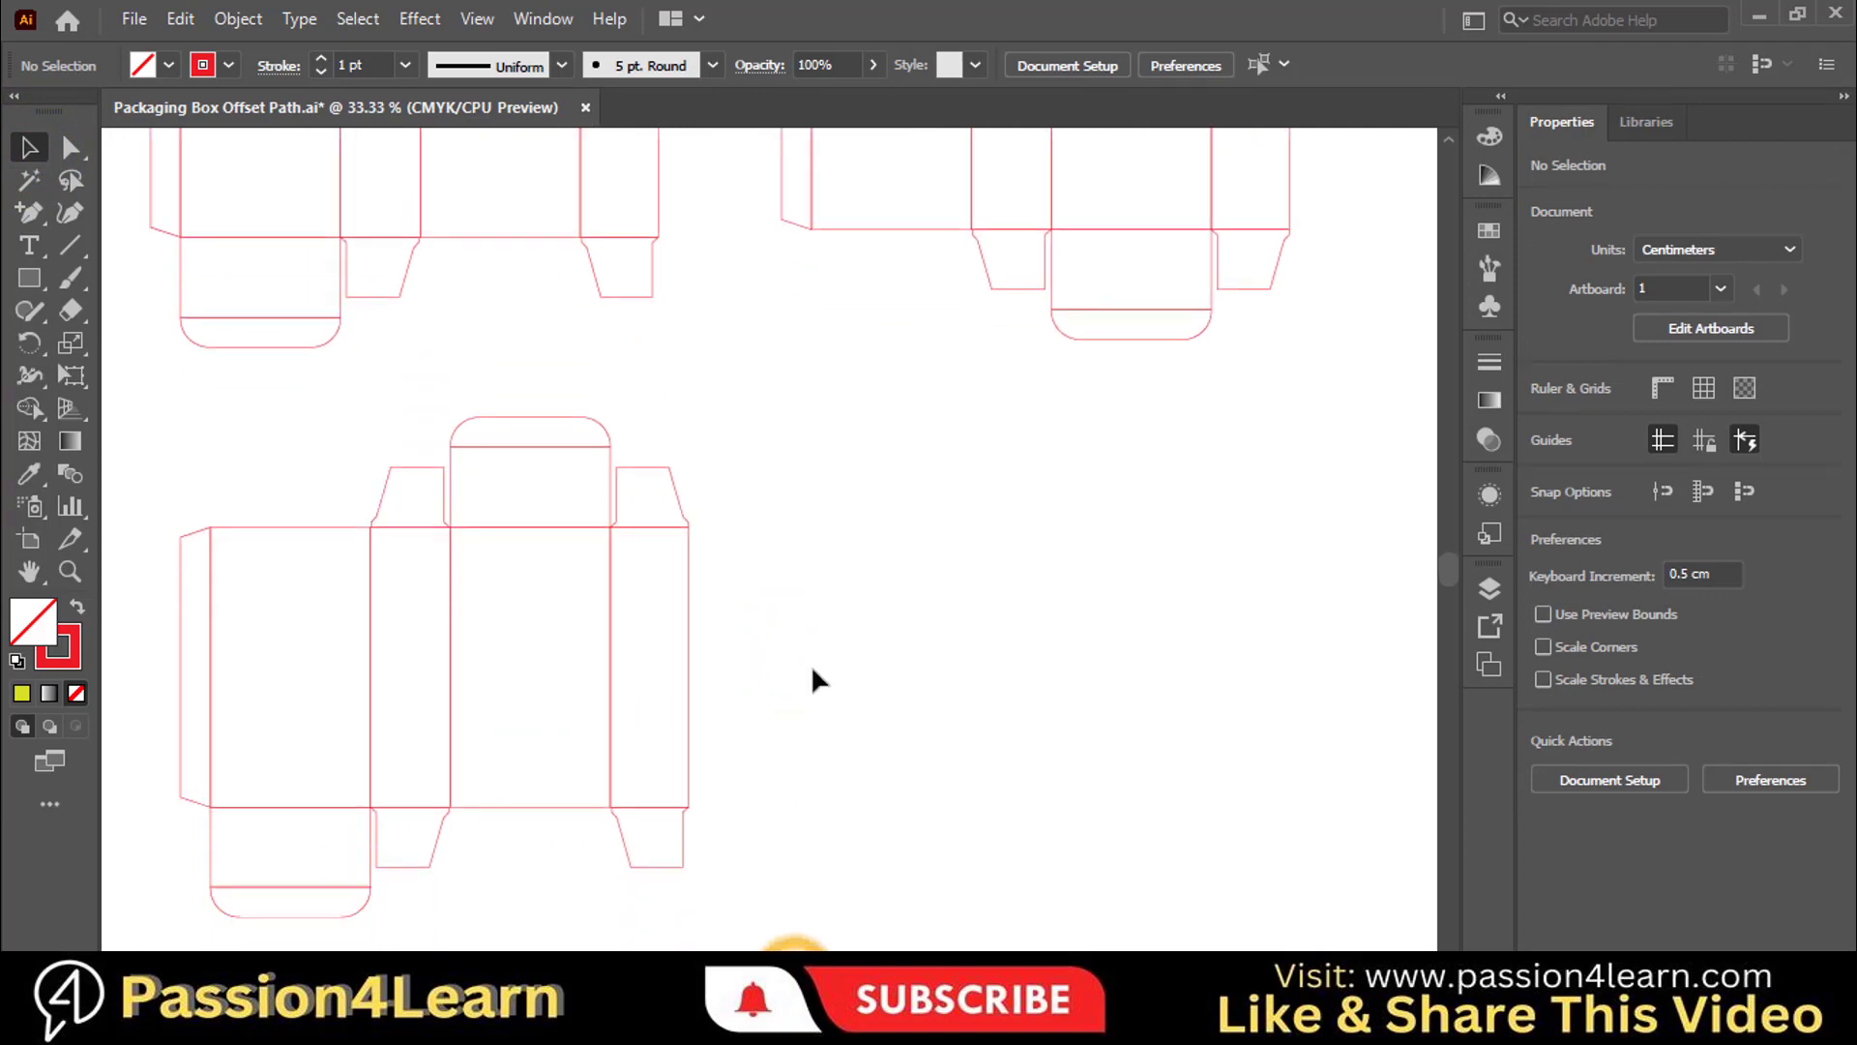
Ungroup the third dieline copy and left-align its rounded top tuck flap with the leftmost panel.
click(516, 443)
right_click(547, 617)
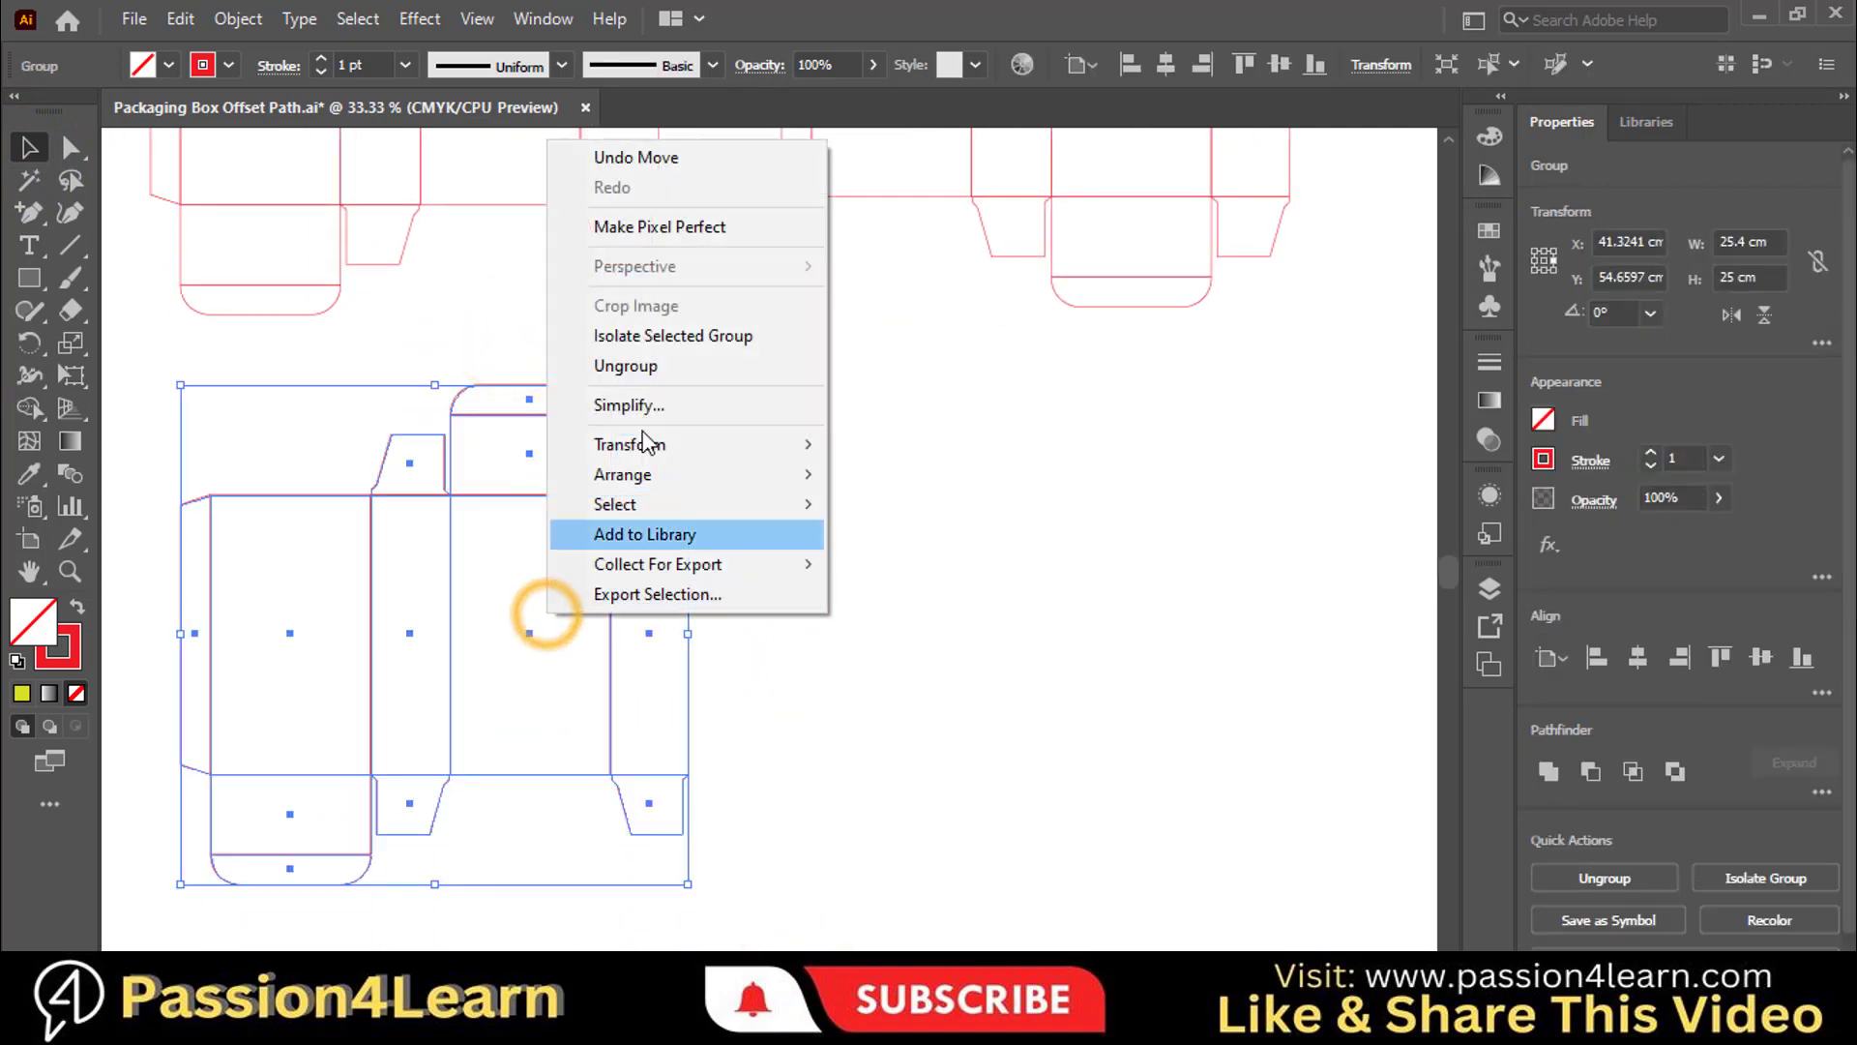
click(653, 369)
click(960, 519)
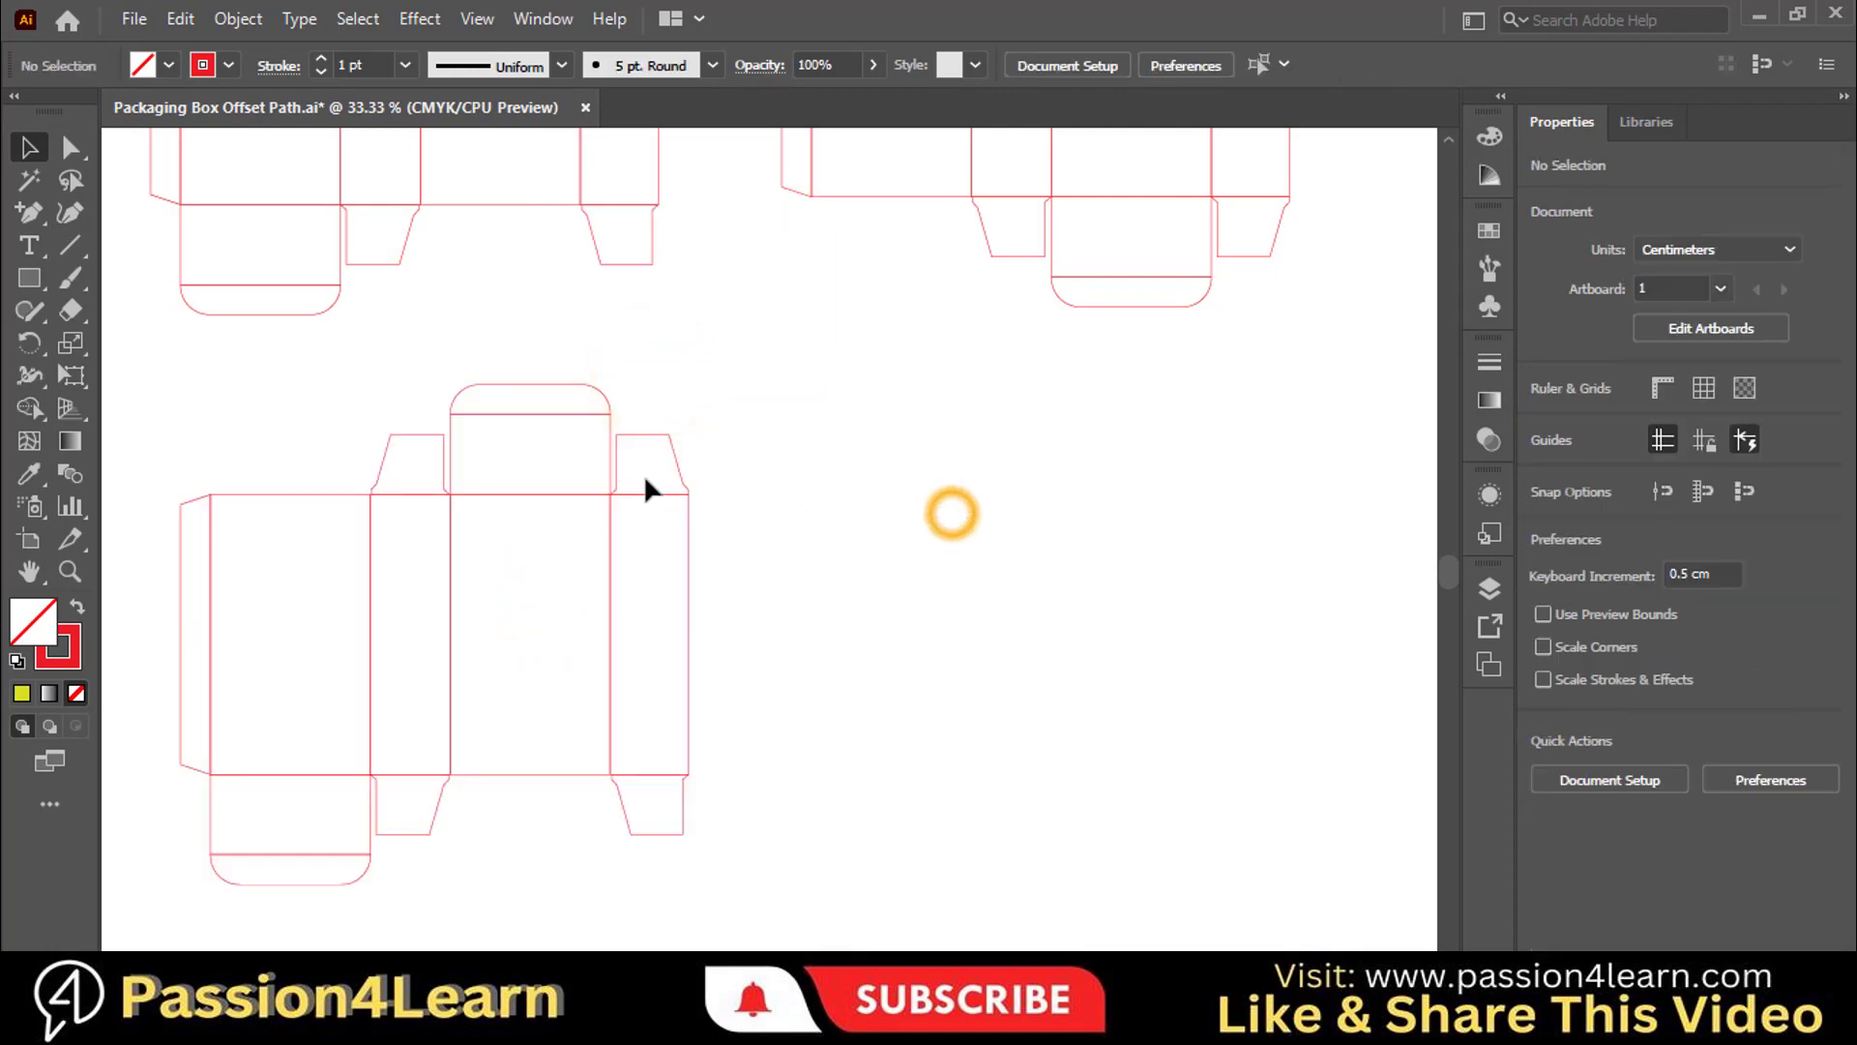
drag(551, 380, 553, 438)
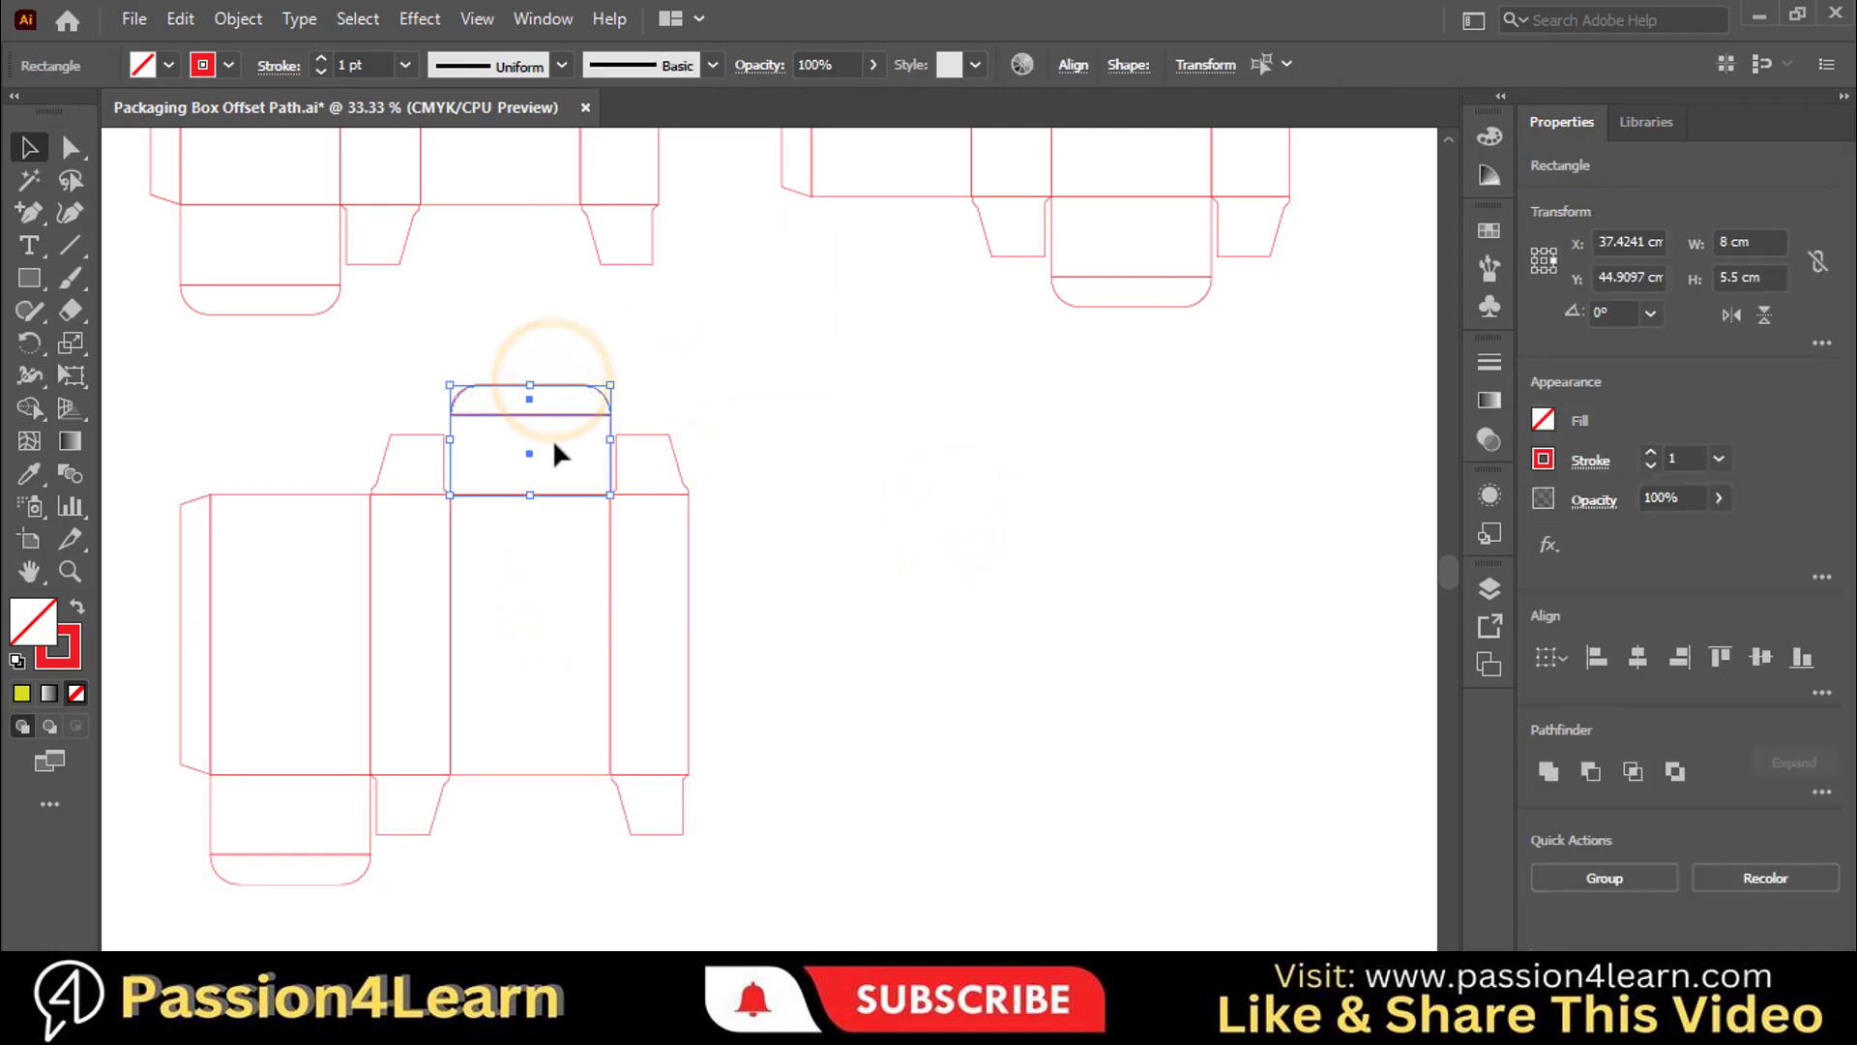
drag(272, 429, 292, 555)
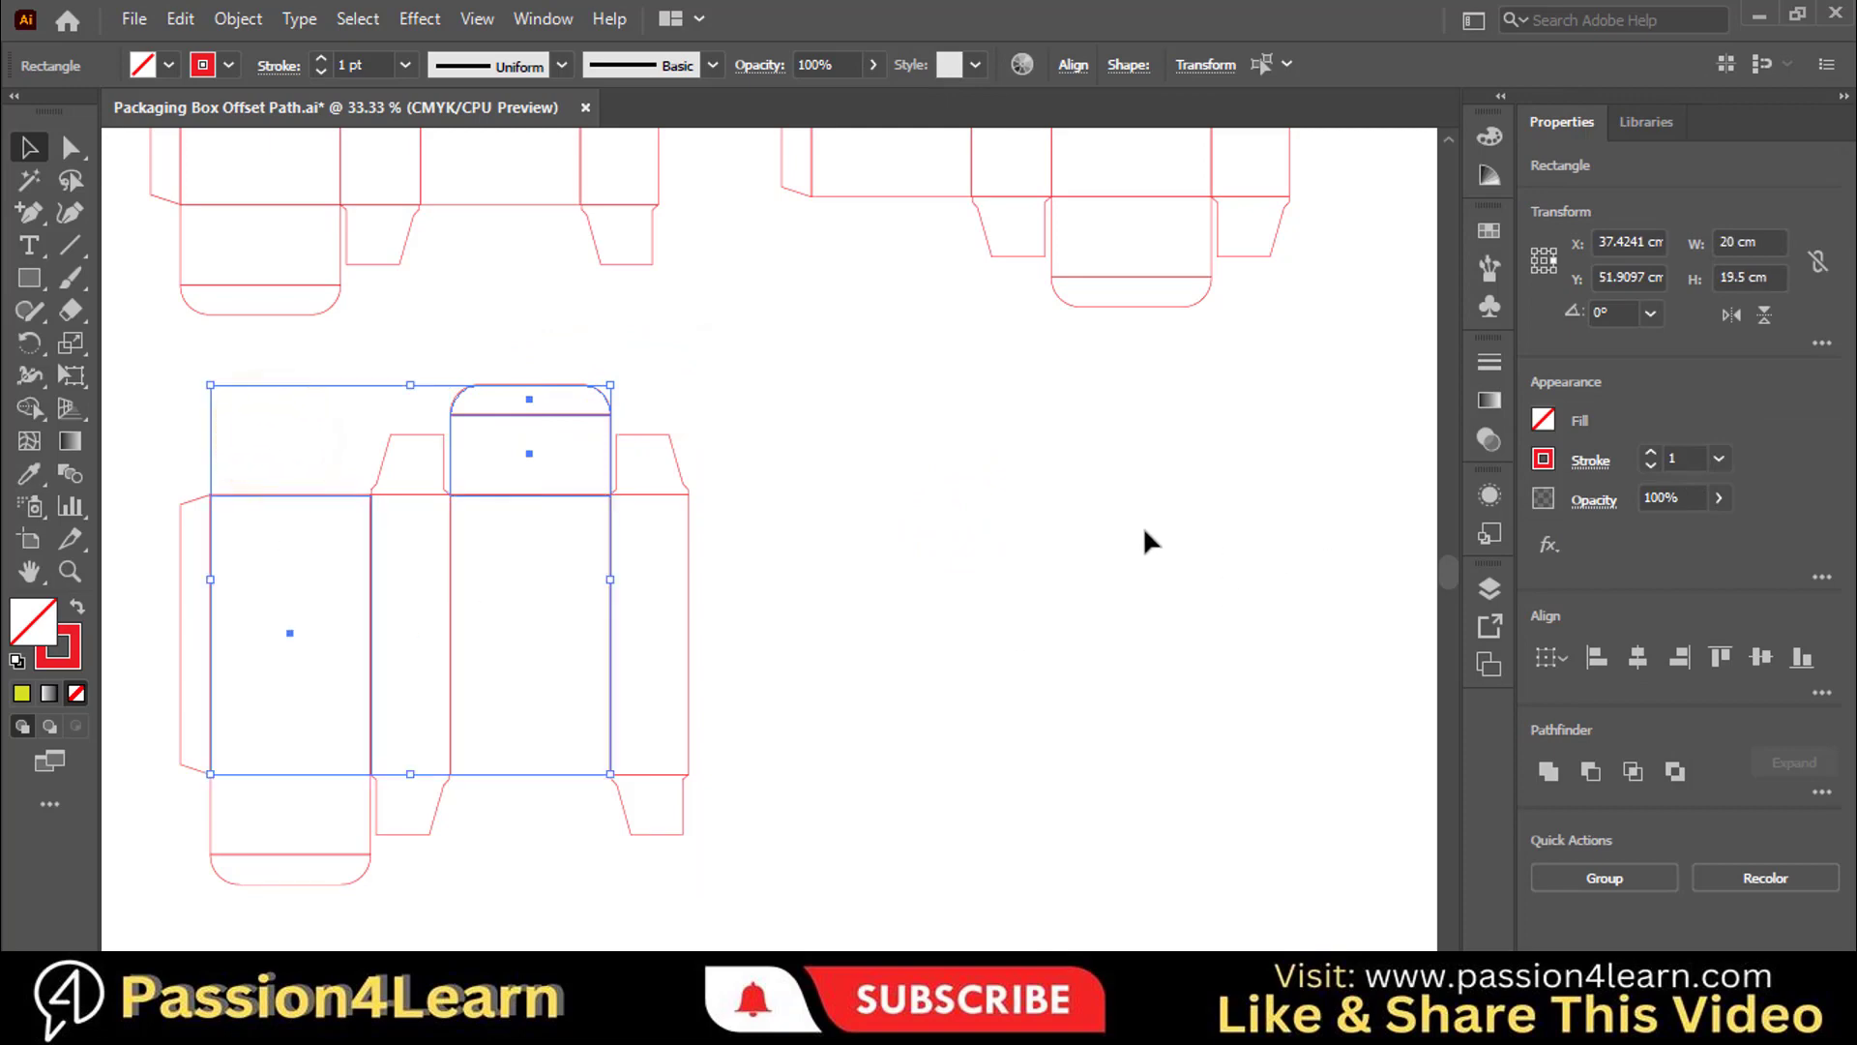
click(1594, 658)
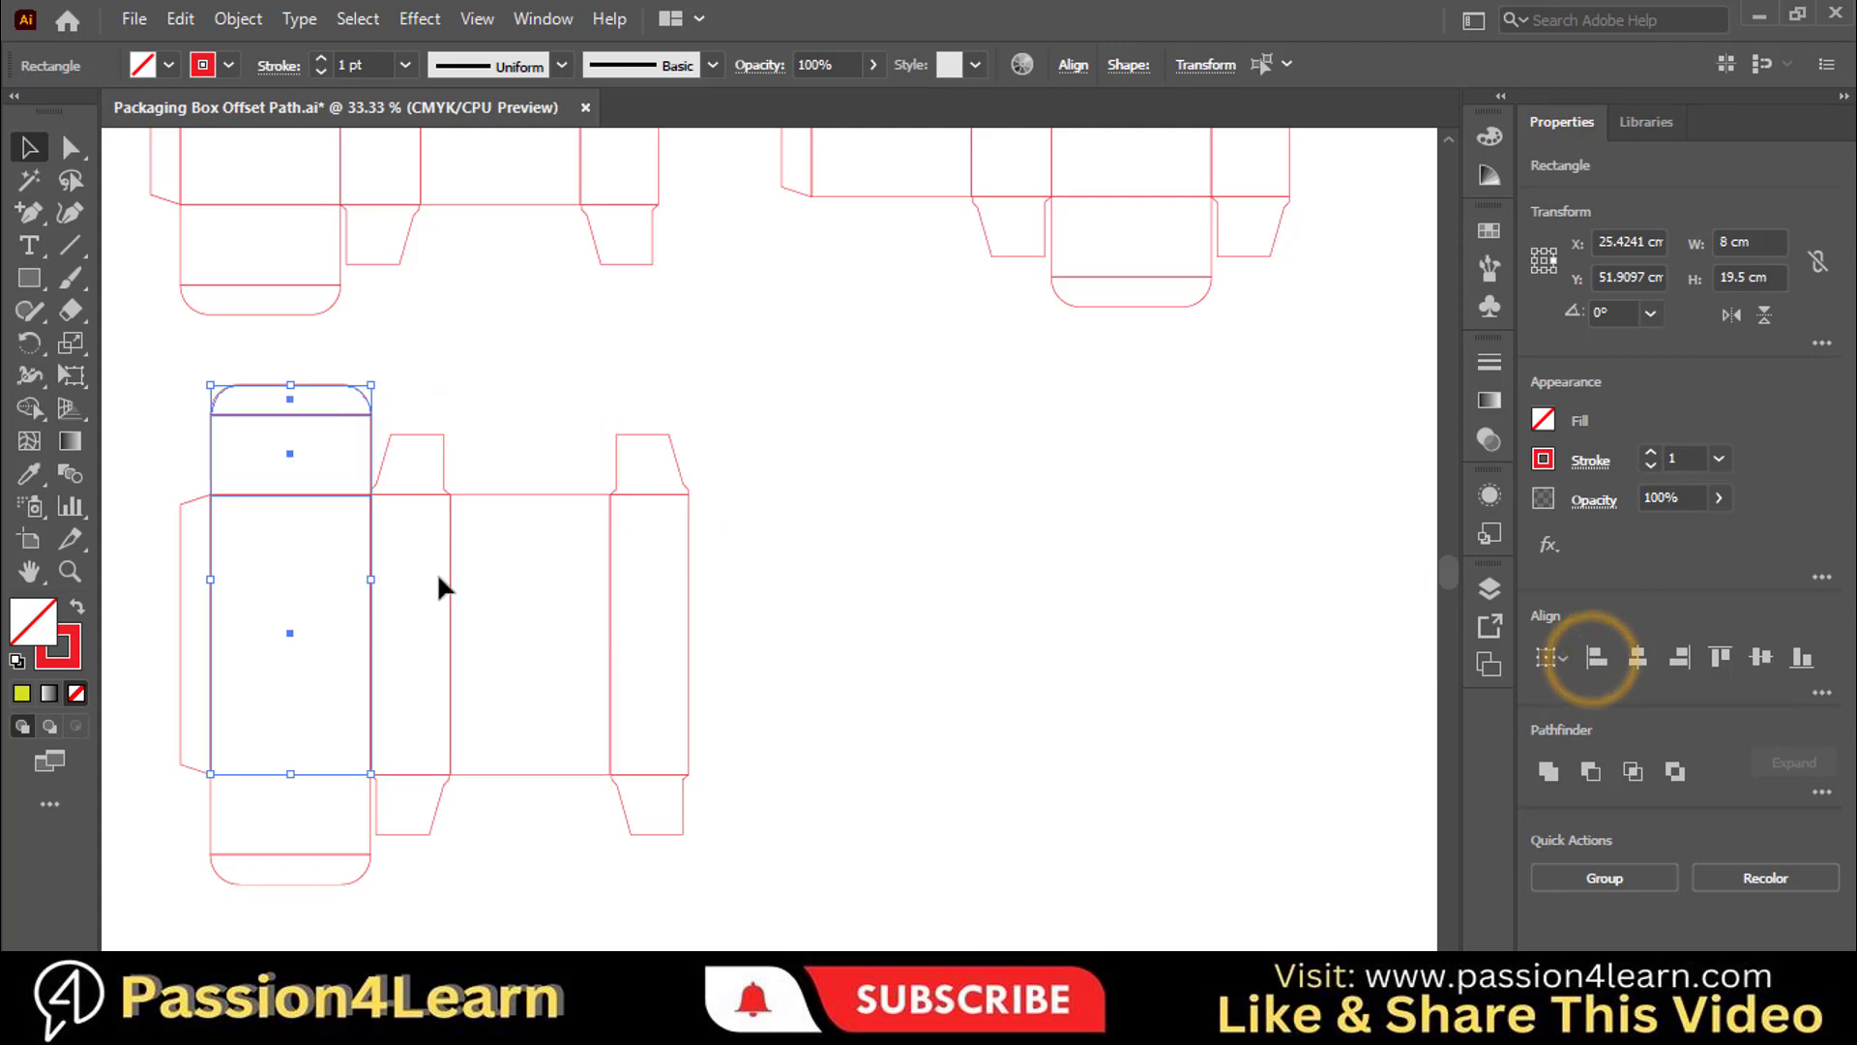
click(888, 681)
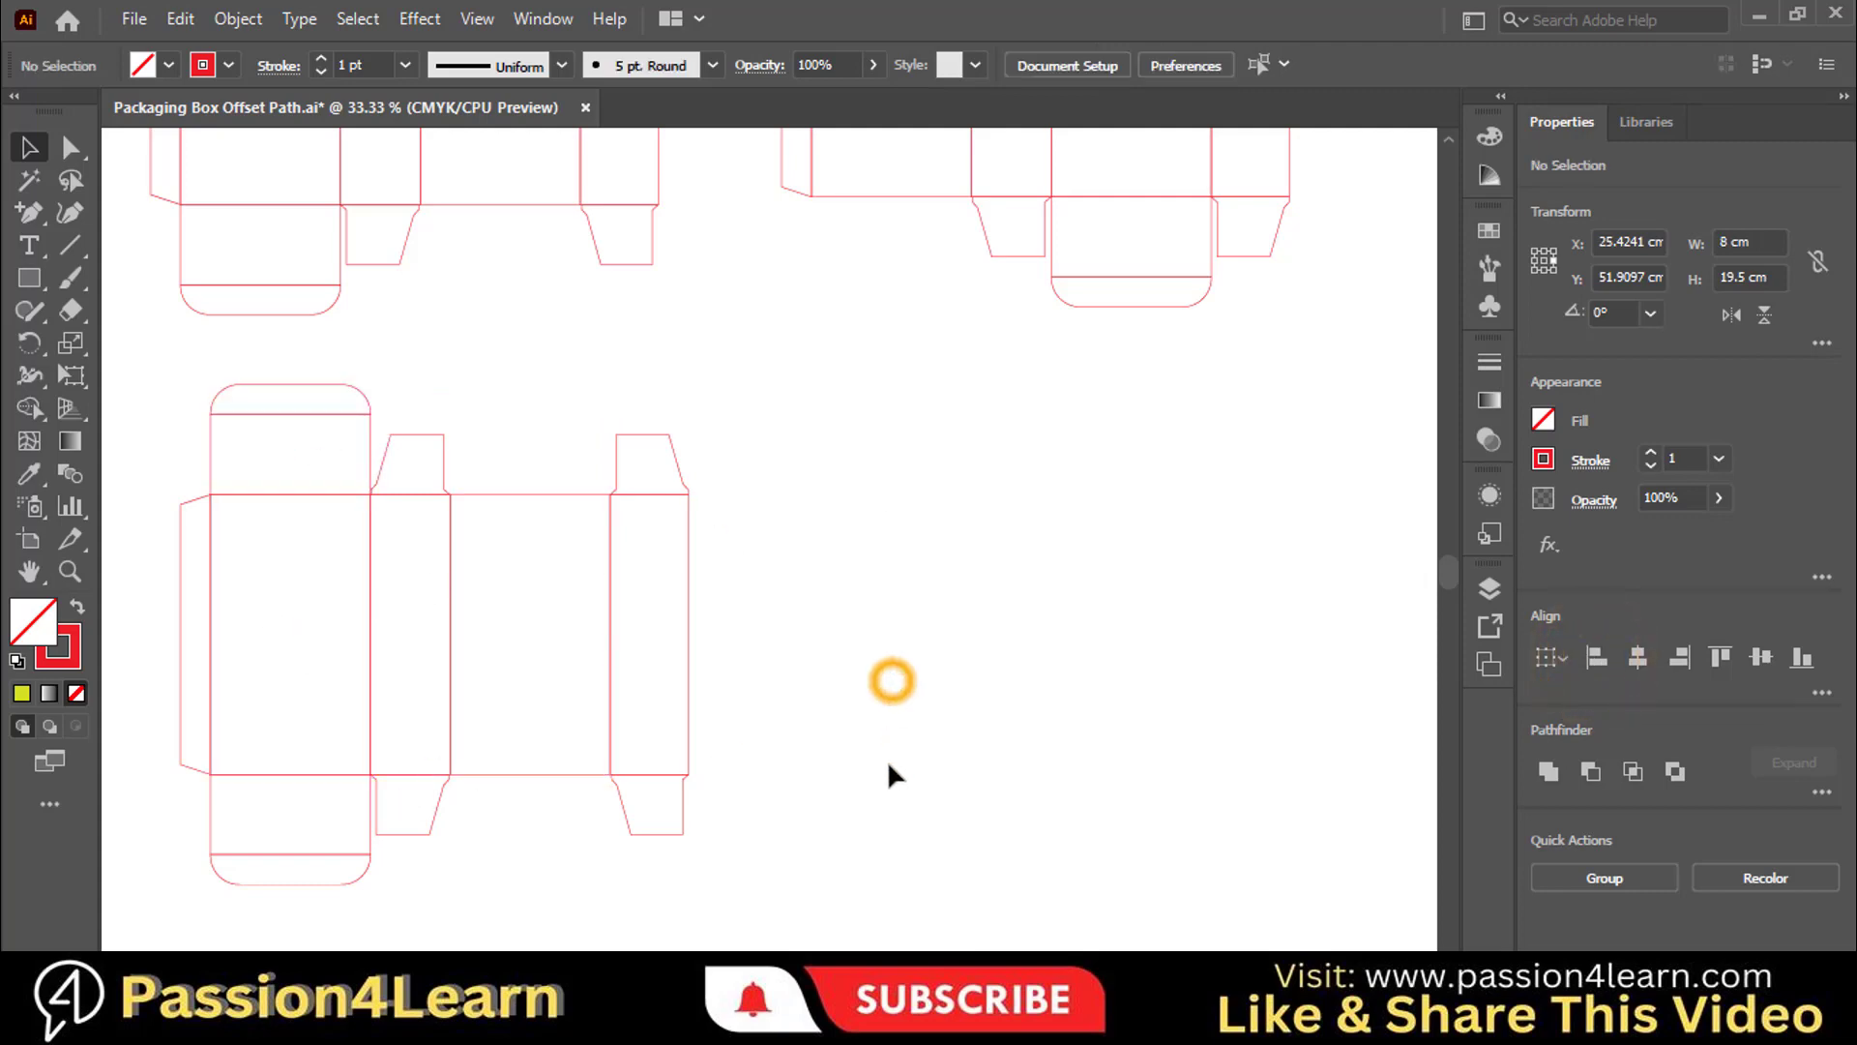
Reflect both small 3.9 × 3 cm top dust flaps of the third copy across the vertical axis.
click(416, 437)
right_click(417, 437)
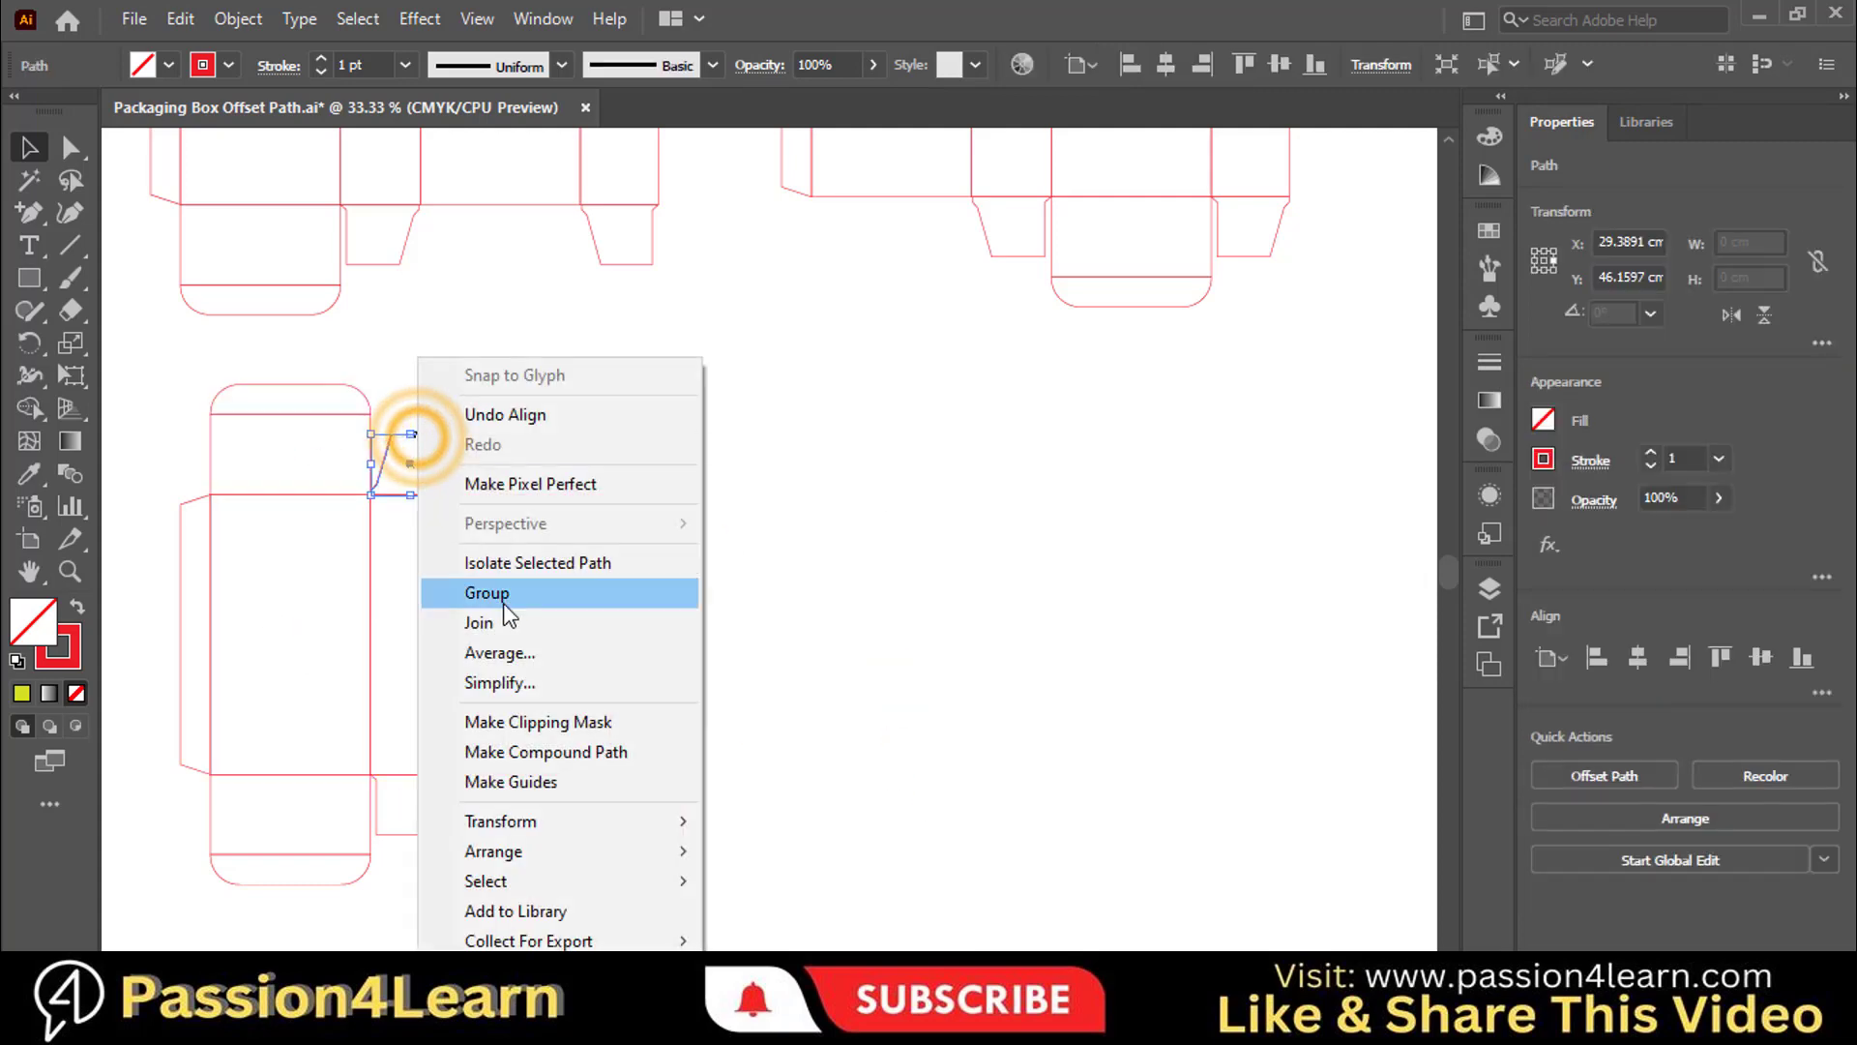
mouse_move(638, 829)
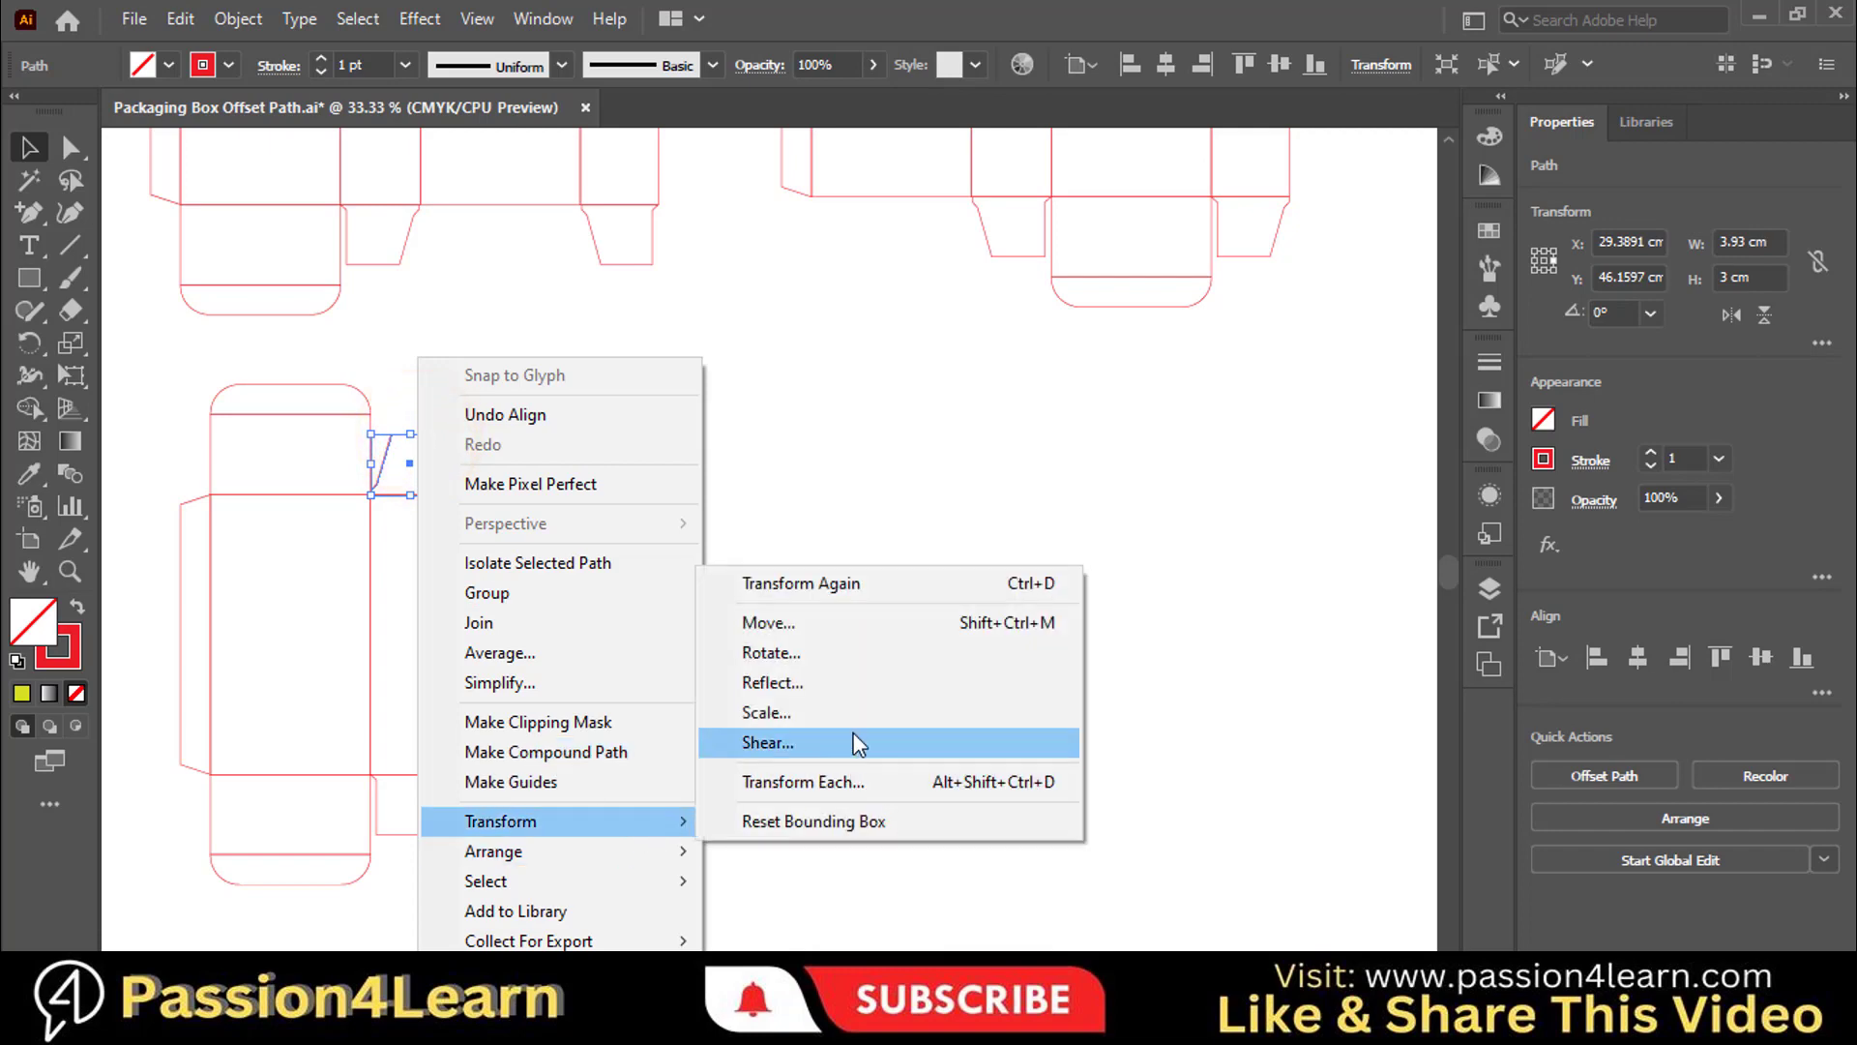
click(813, 680)
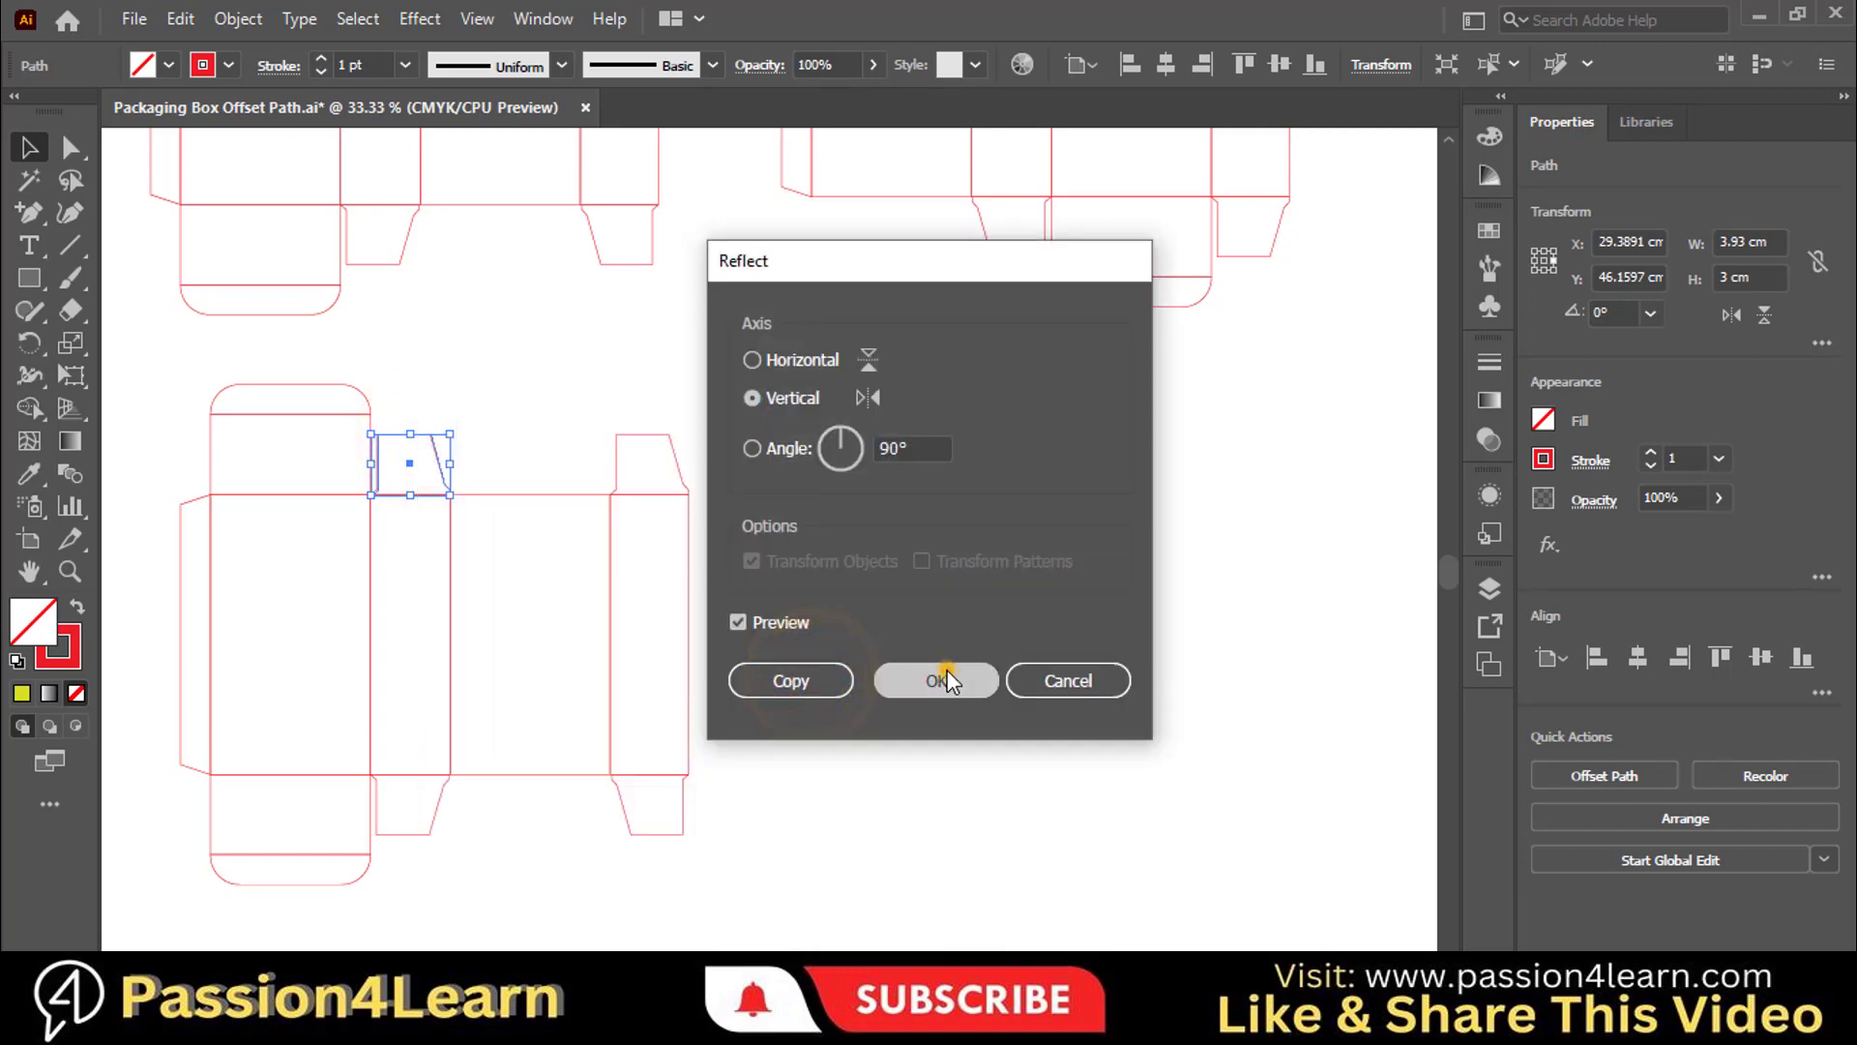
click(947, 677)
click(670, 443)
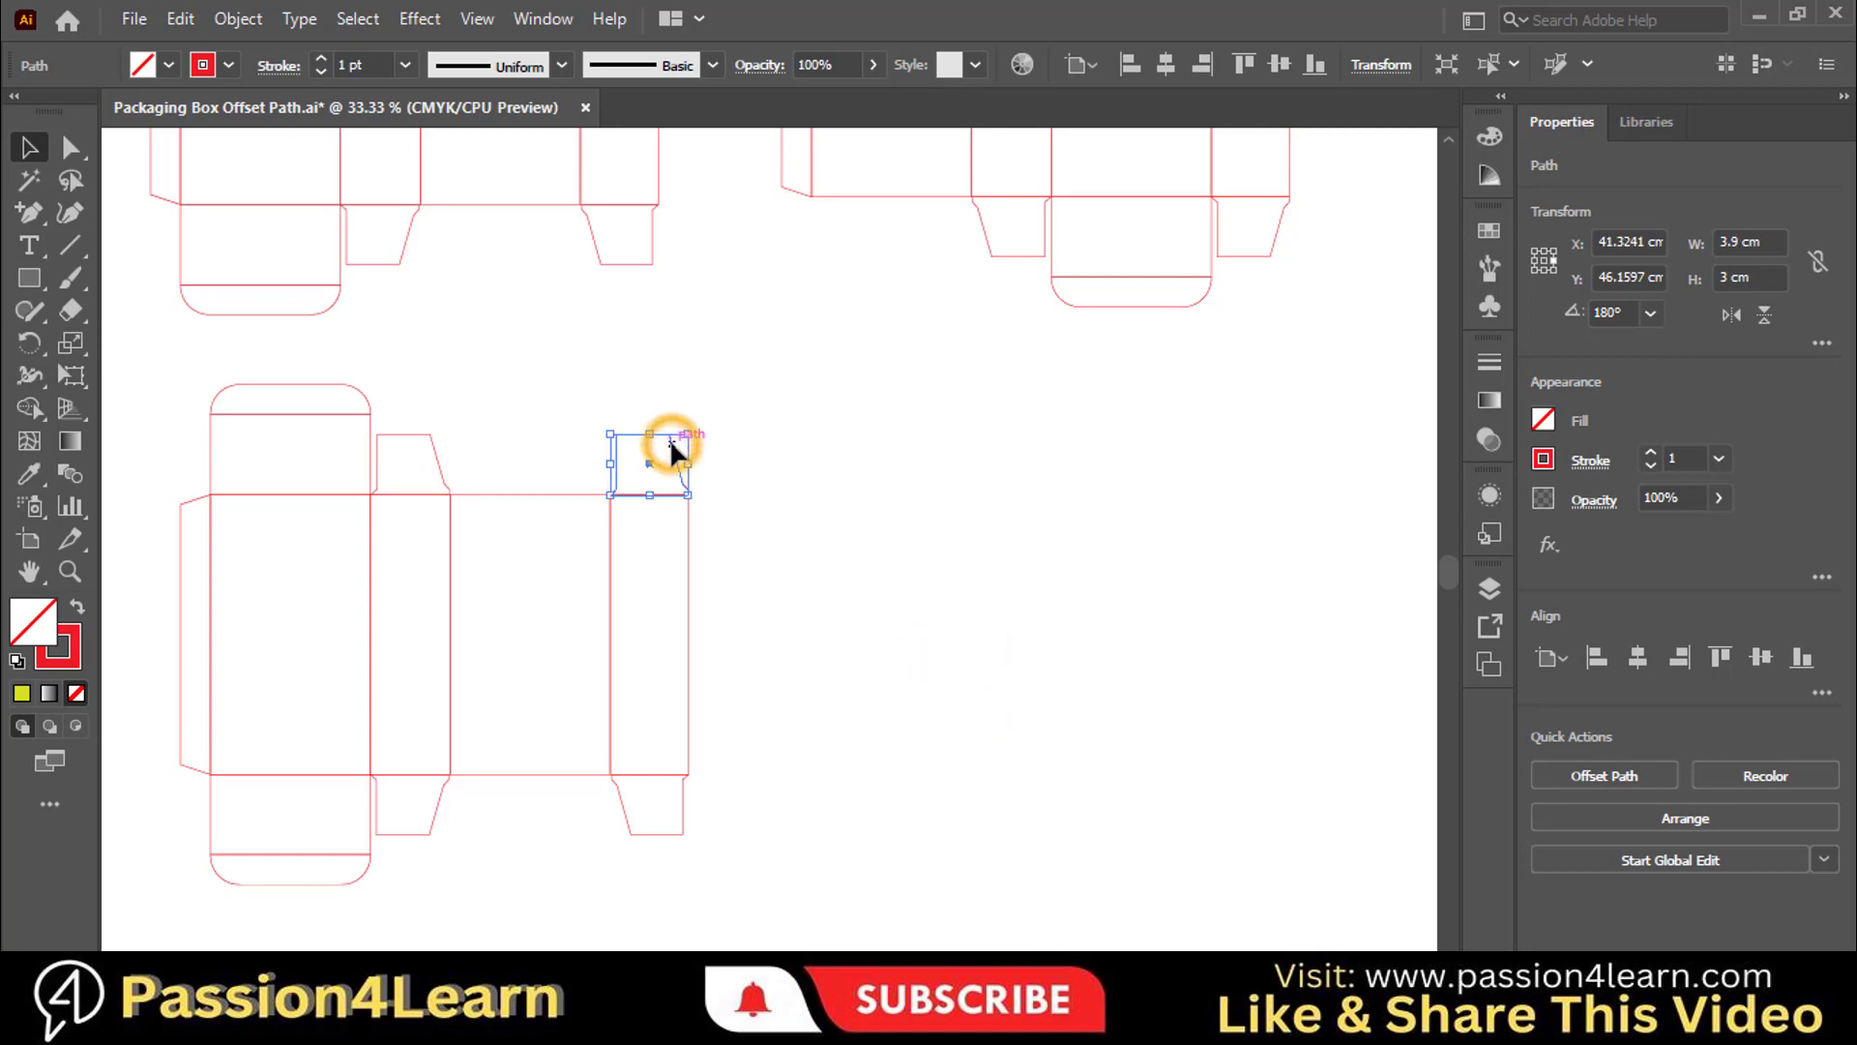
right_click(665, 439)
mouse_move(774, 821)
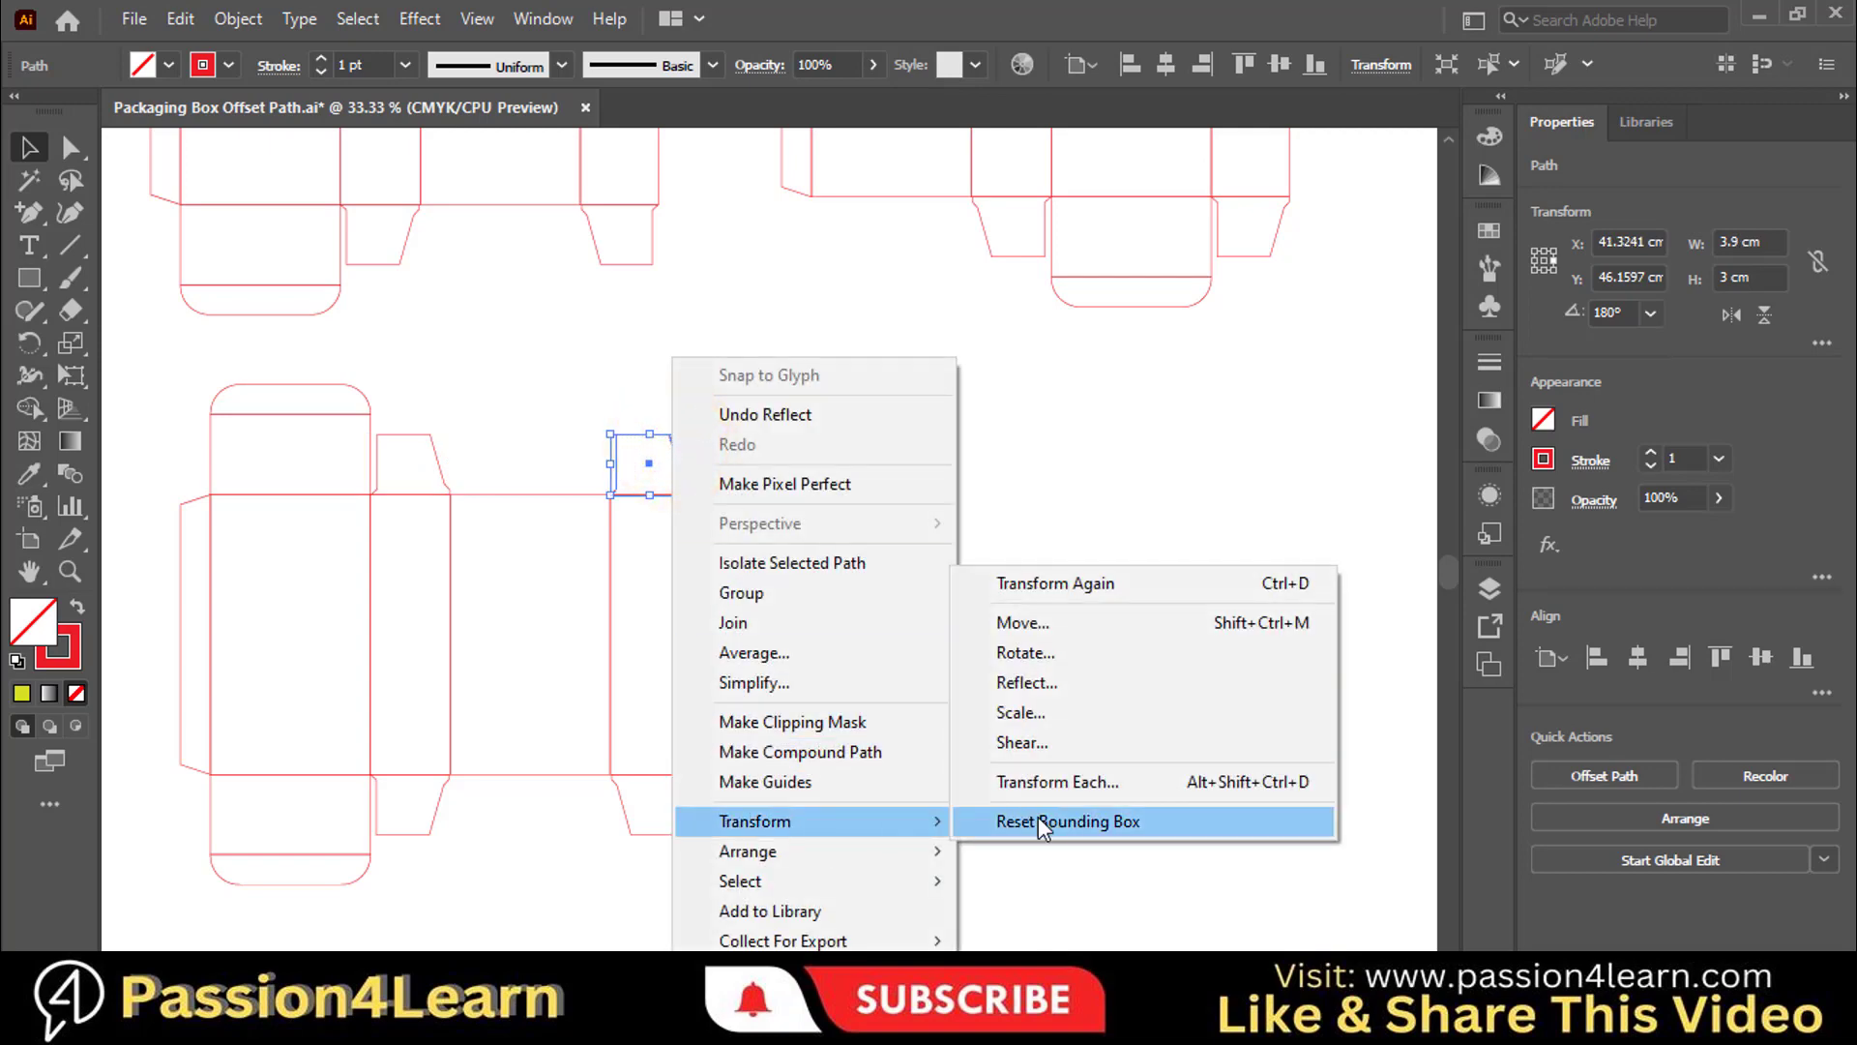
click(1025, 682)
click(934, 680)
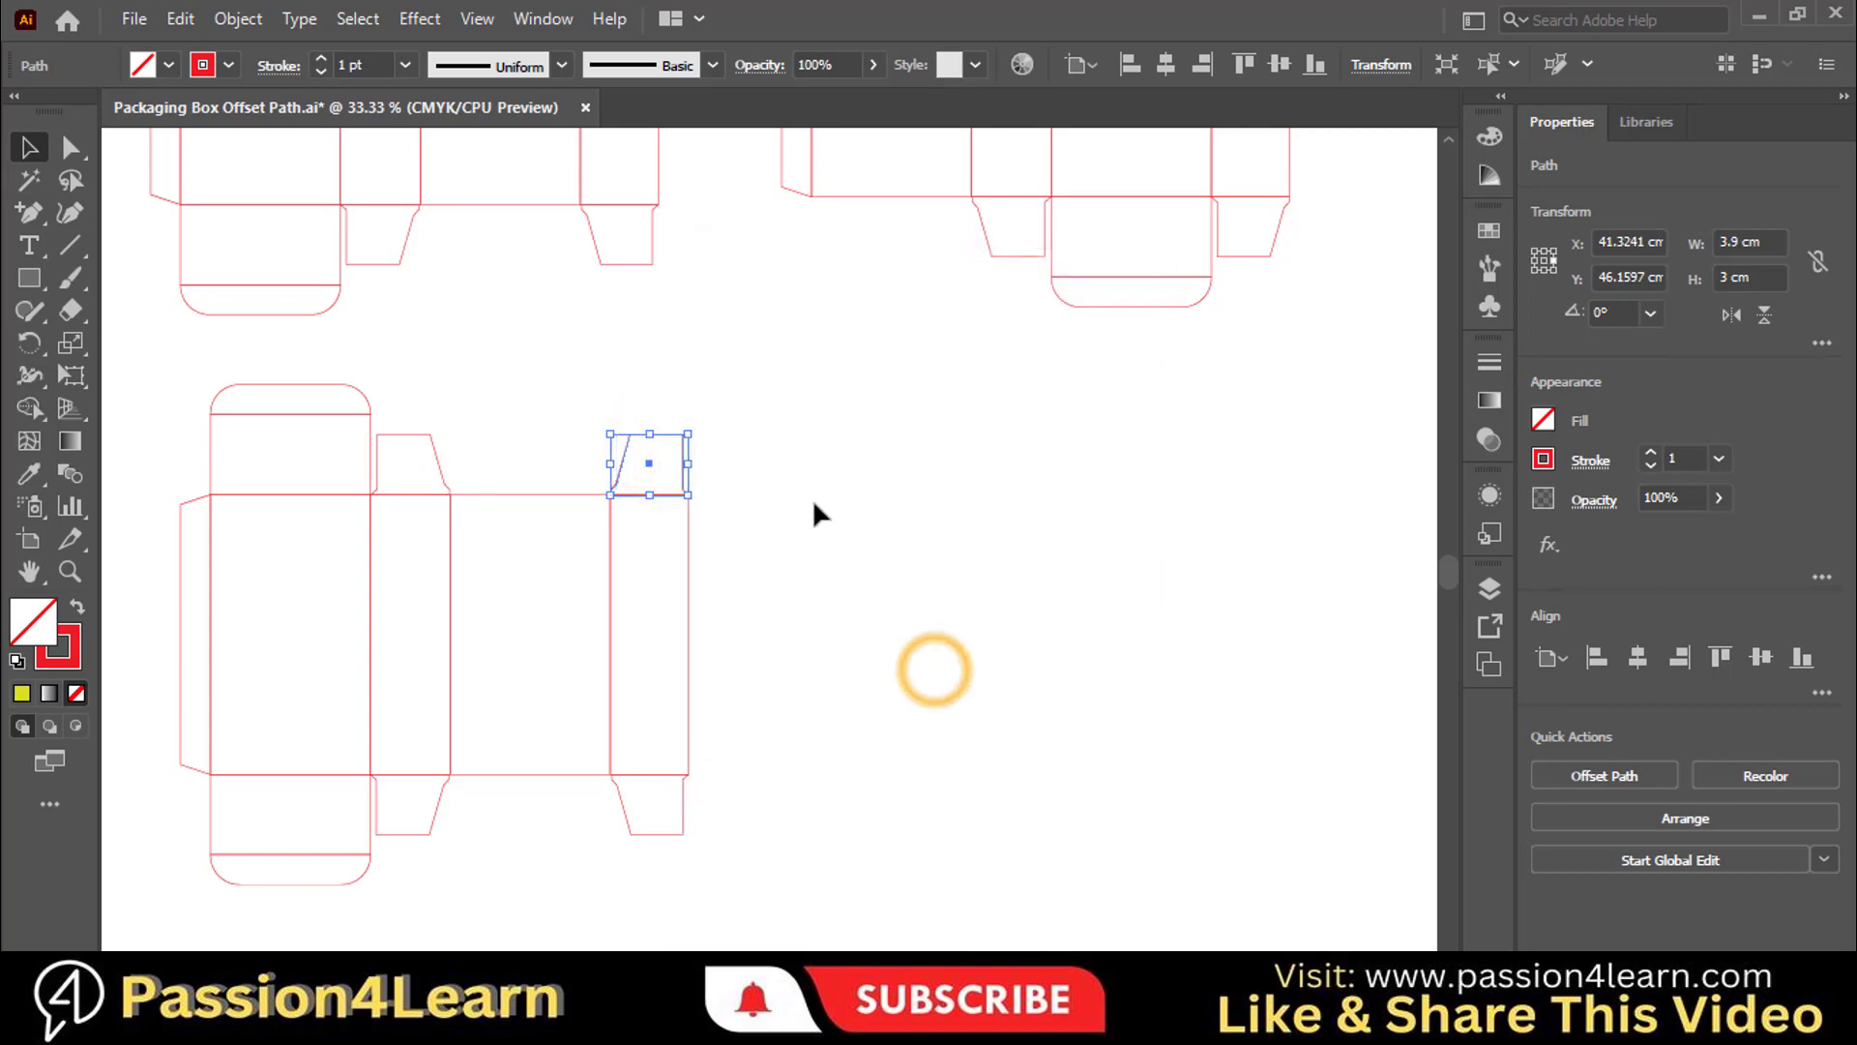
click(813, 499)
Zoom in and align the left top dust flap to its side panel's left edge.
key(z)
click(667, 743)
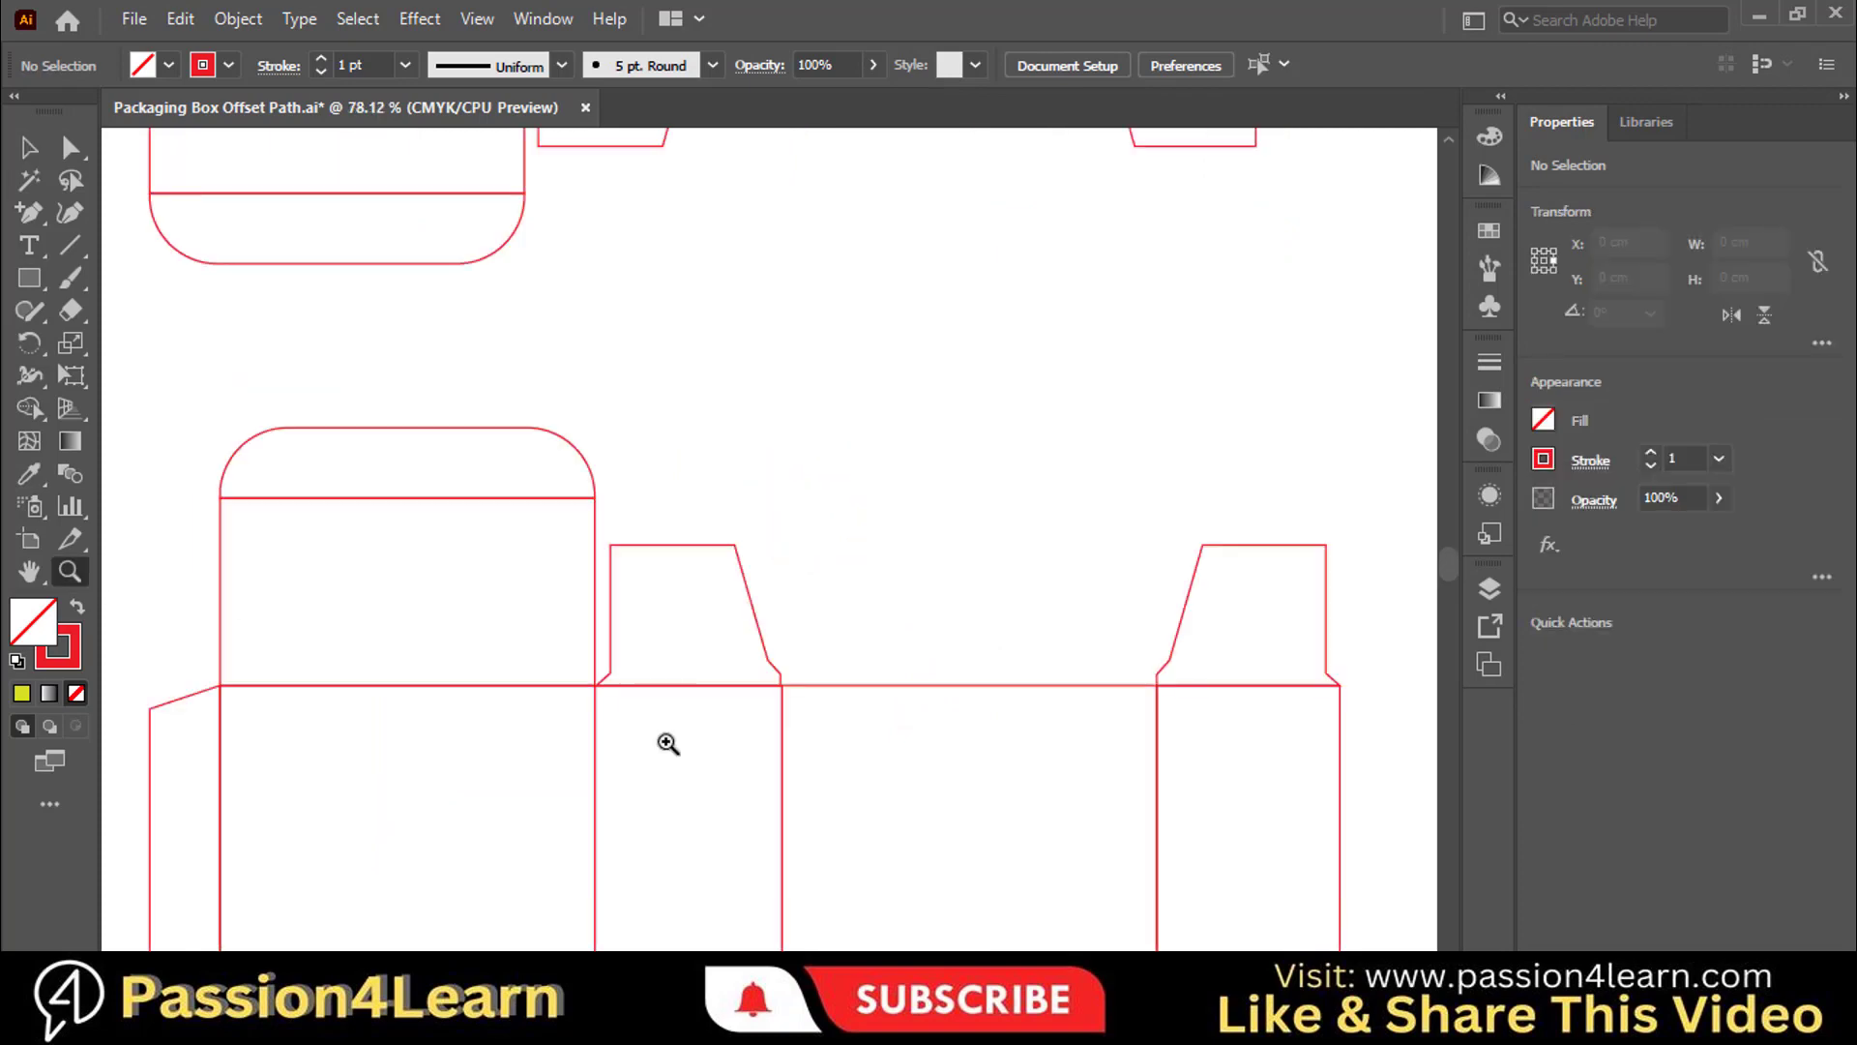
click(29, 147)
click(677, 545)
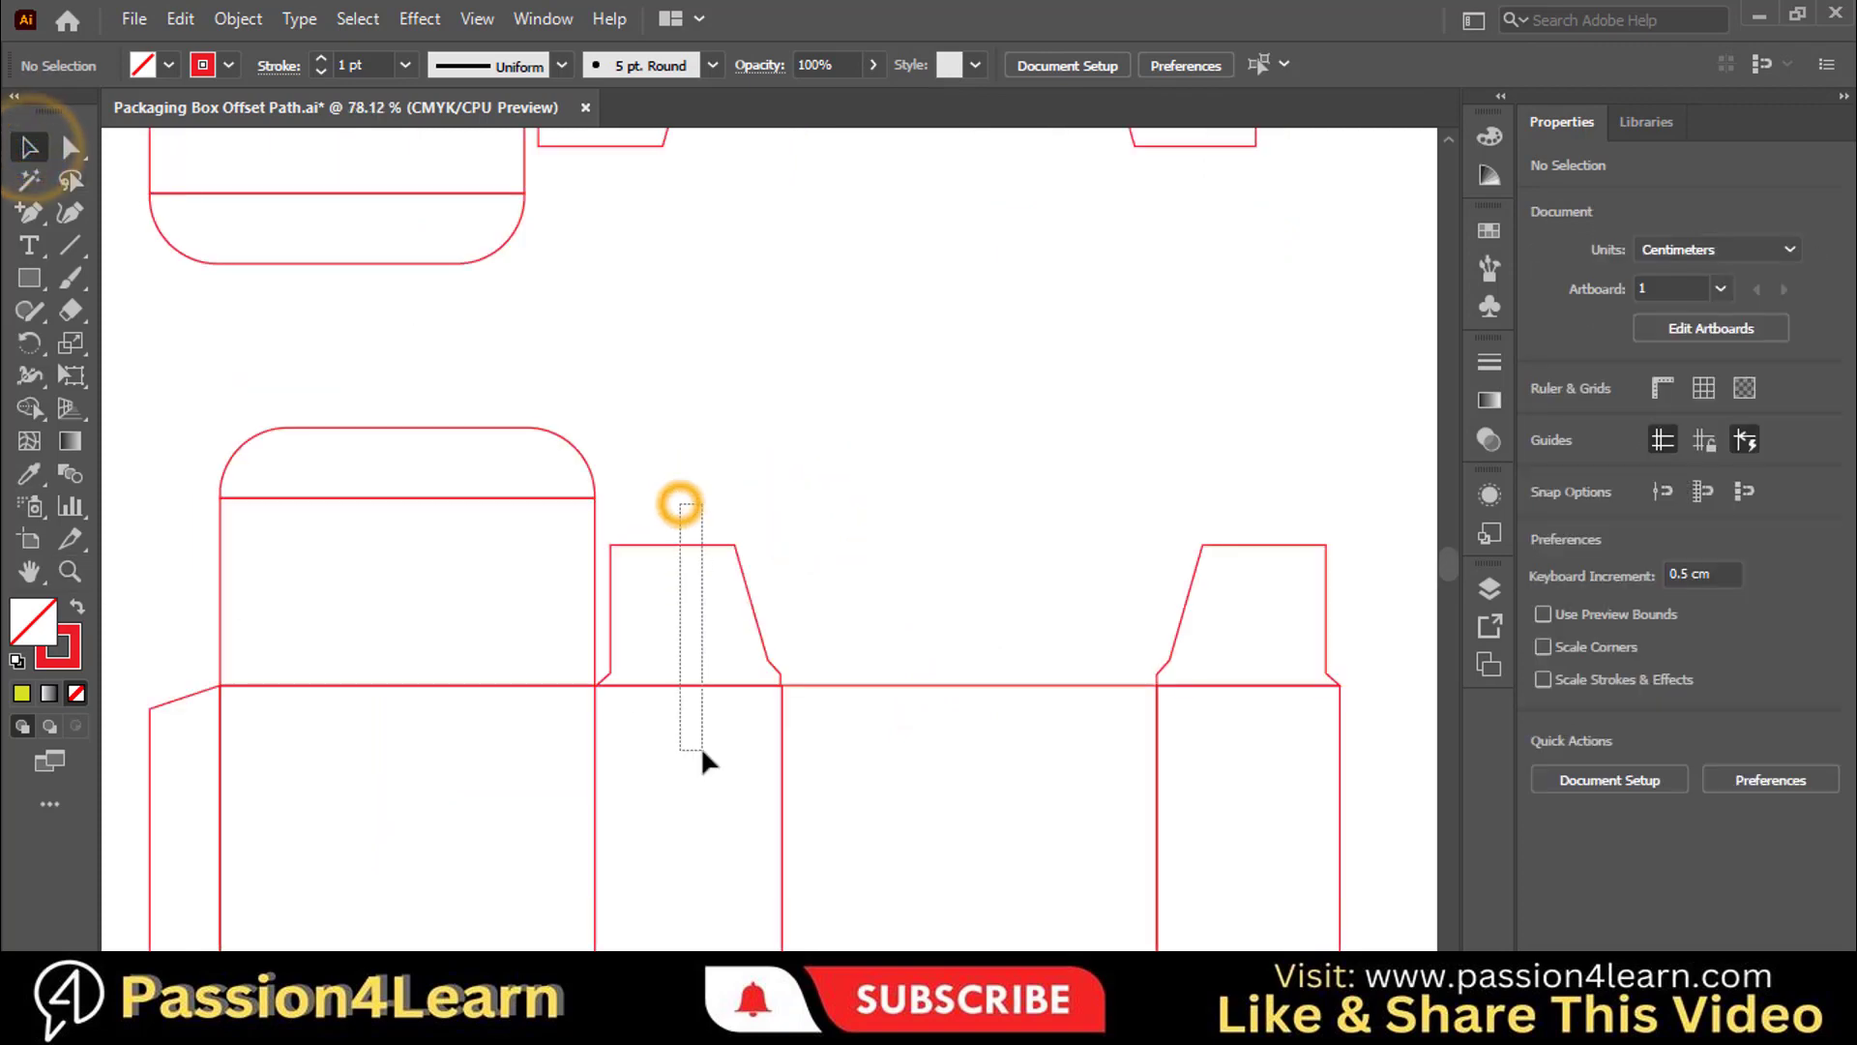
click(1130, 63)
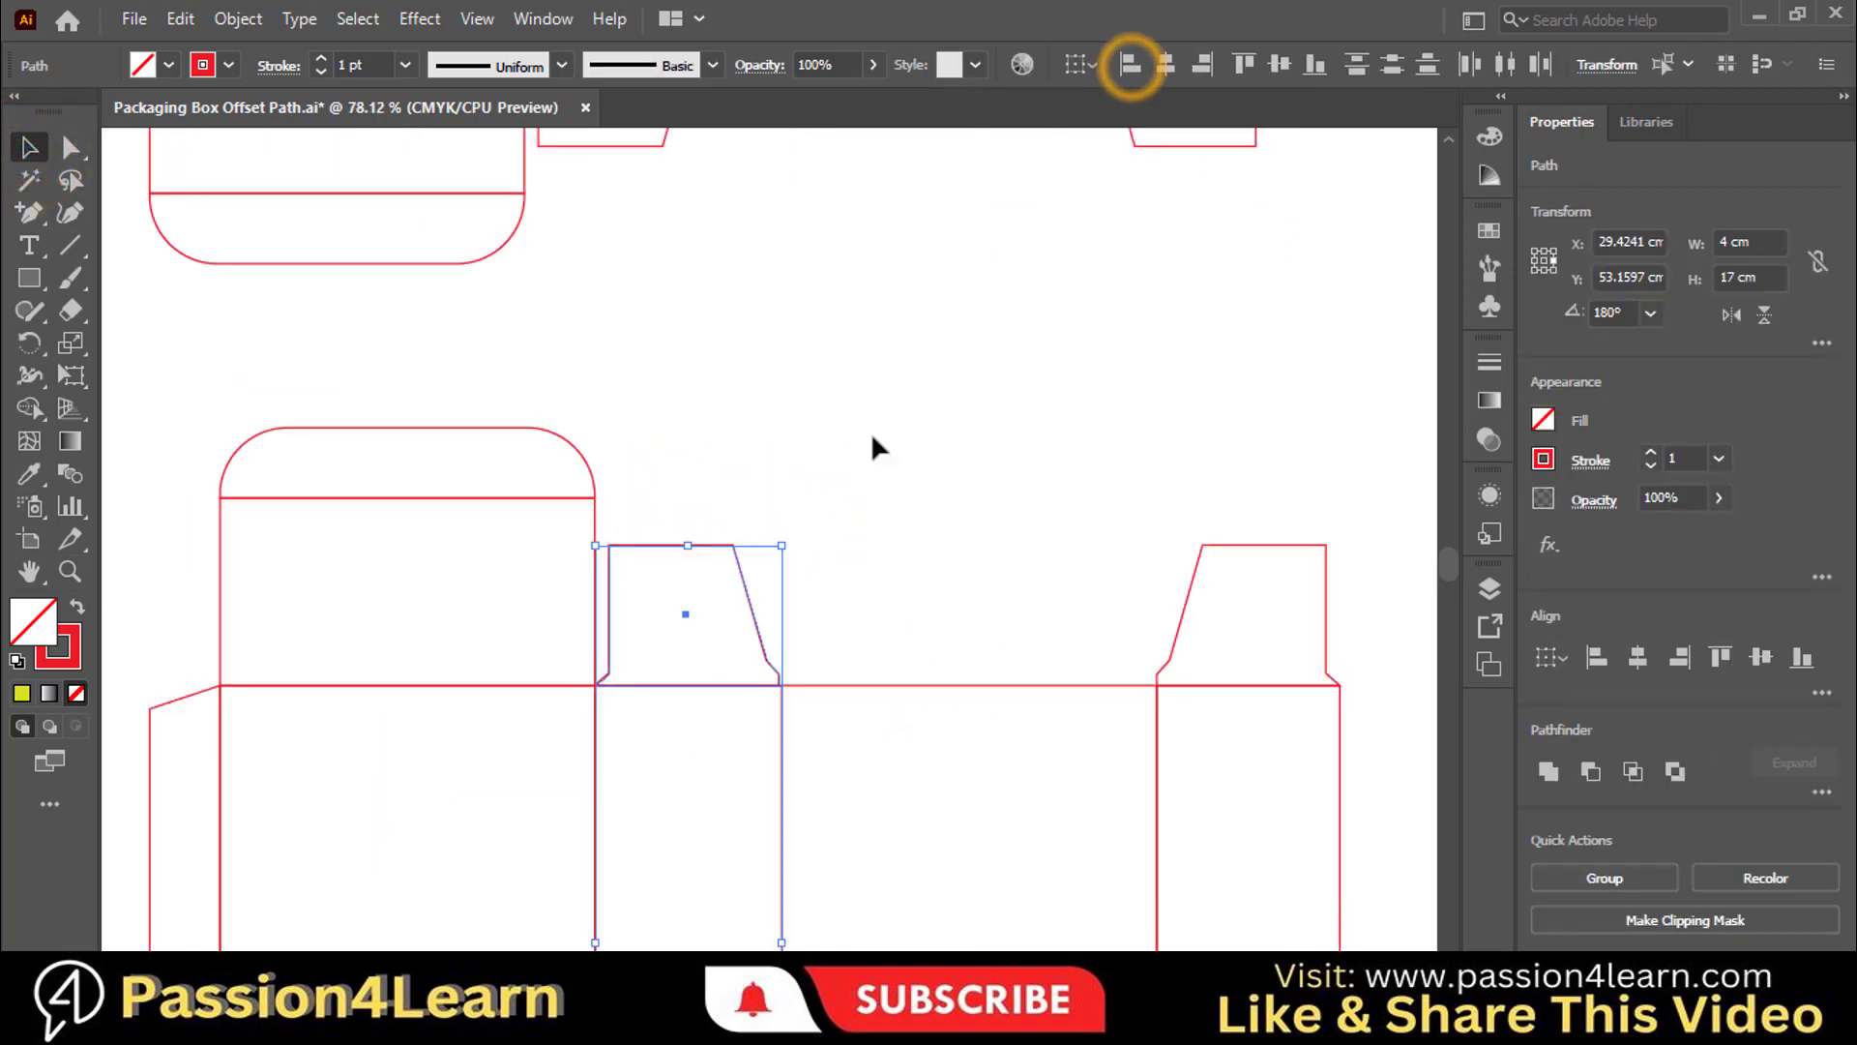
click(884, 579)
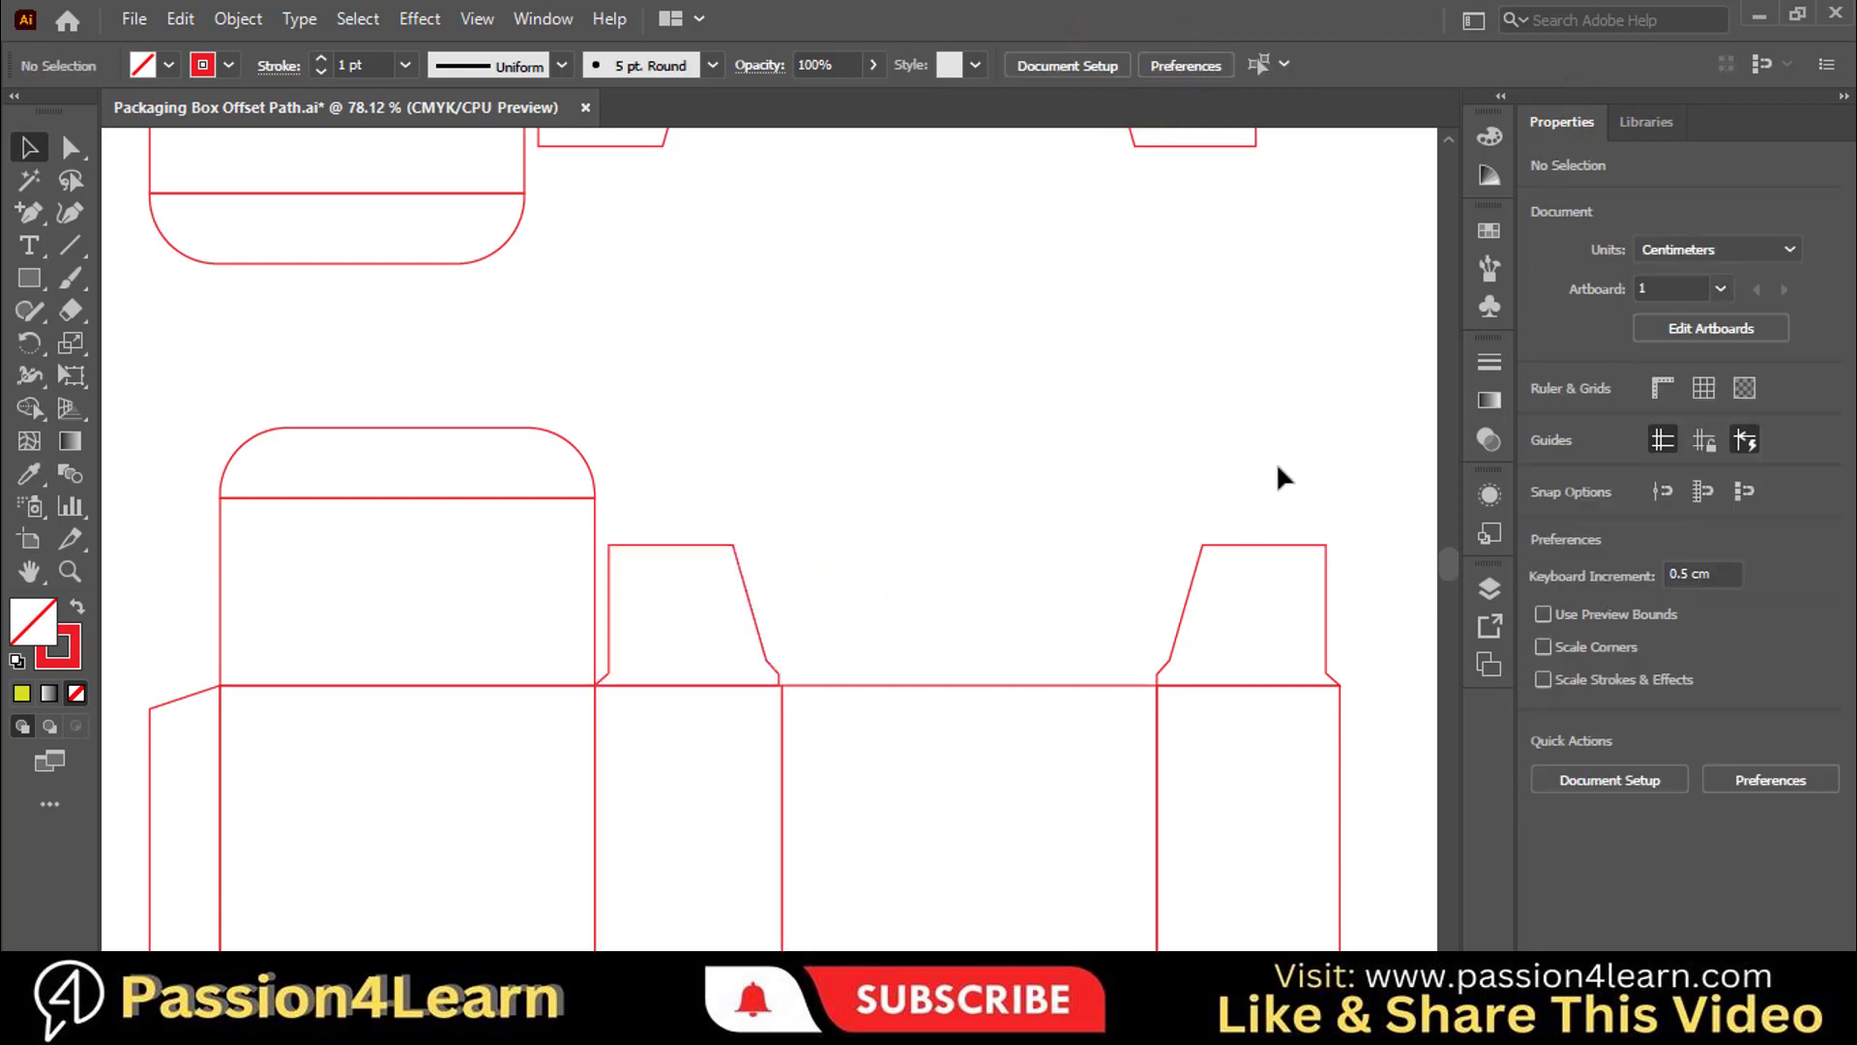
Align the right top dust flap flush above its panel and zoom out to 33.33%.
drag(1276, 488, 1226, 775)
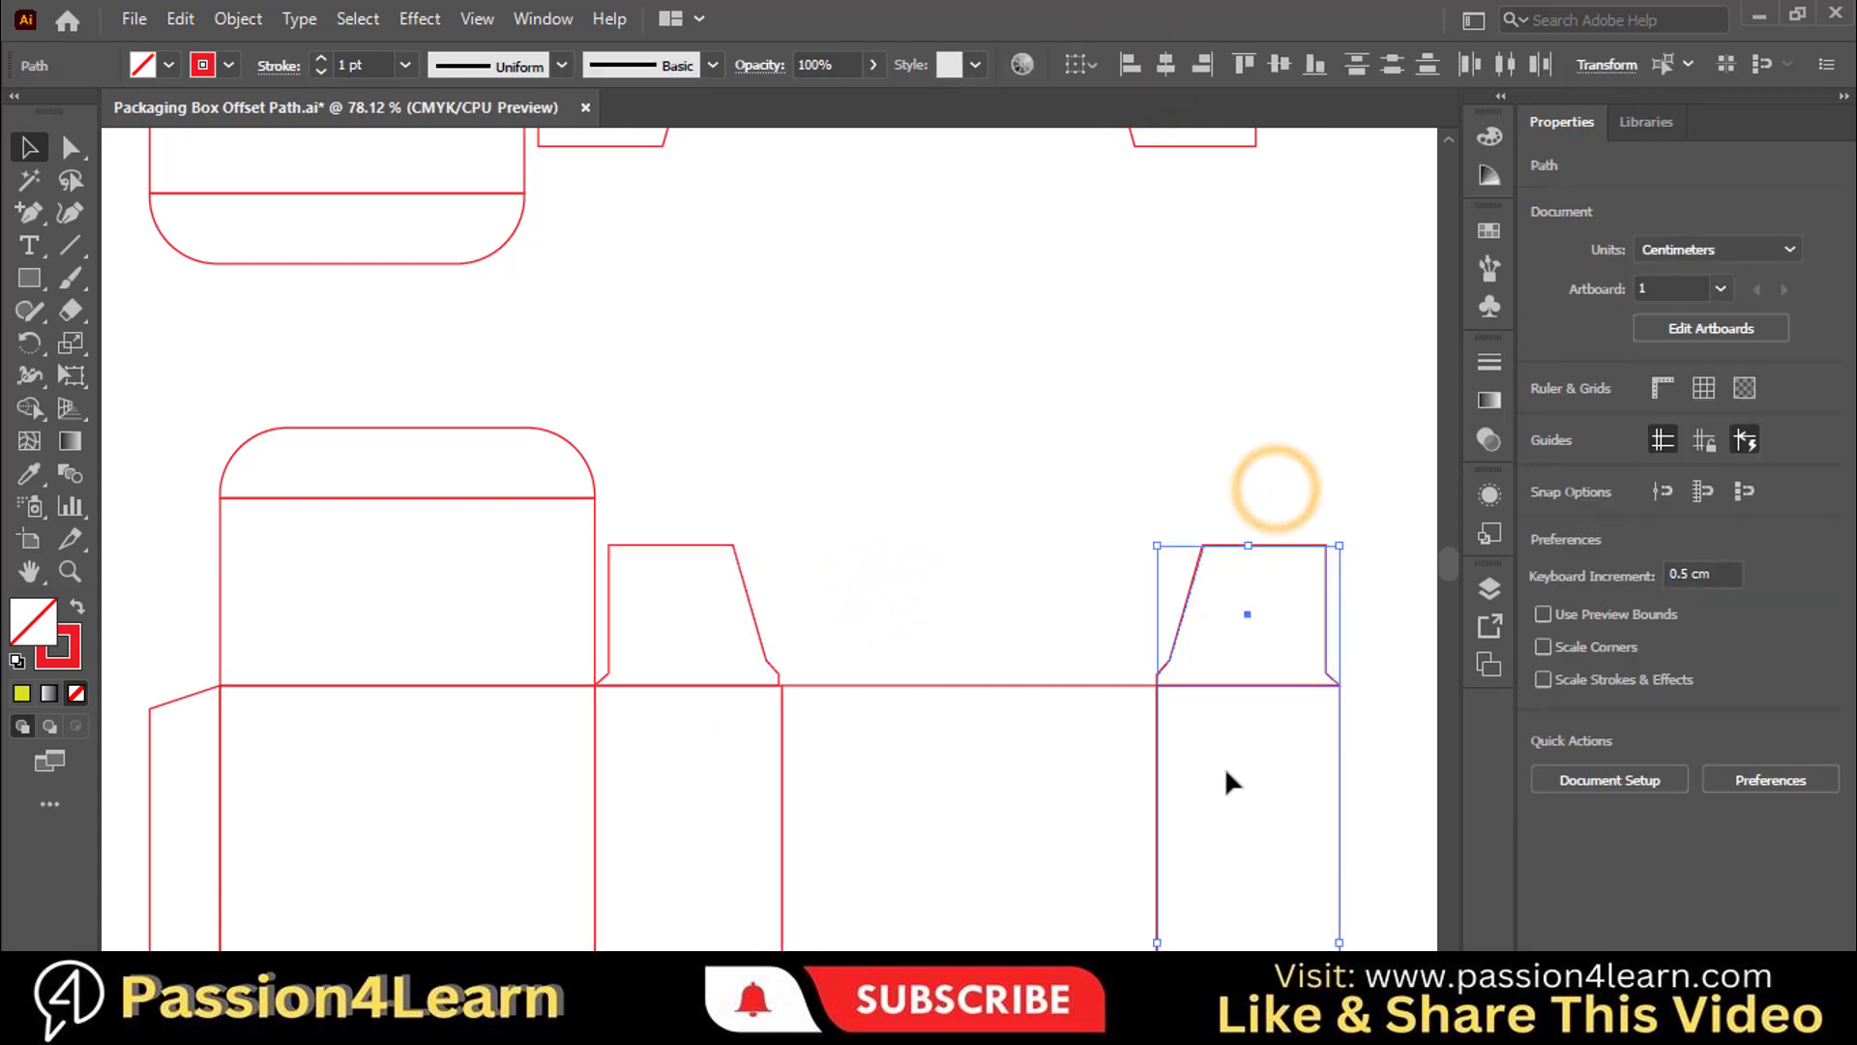
click(1133, 64)
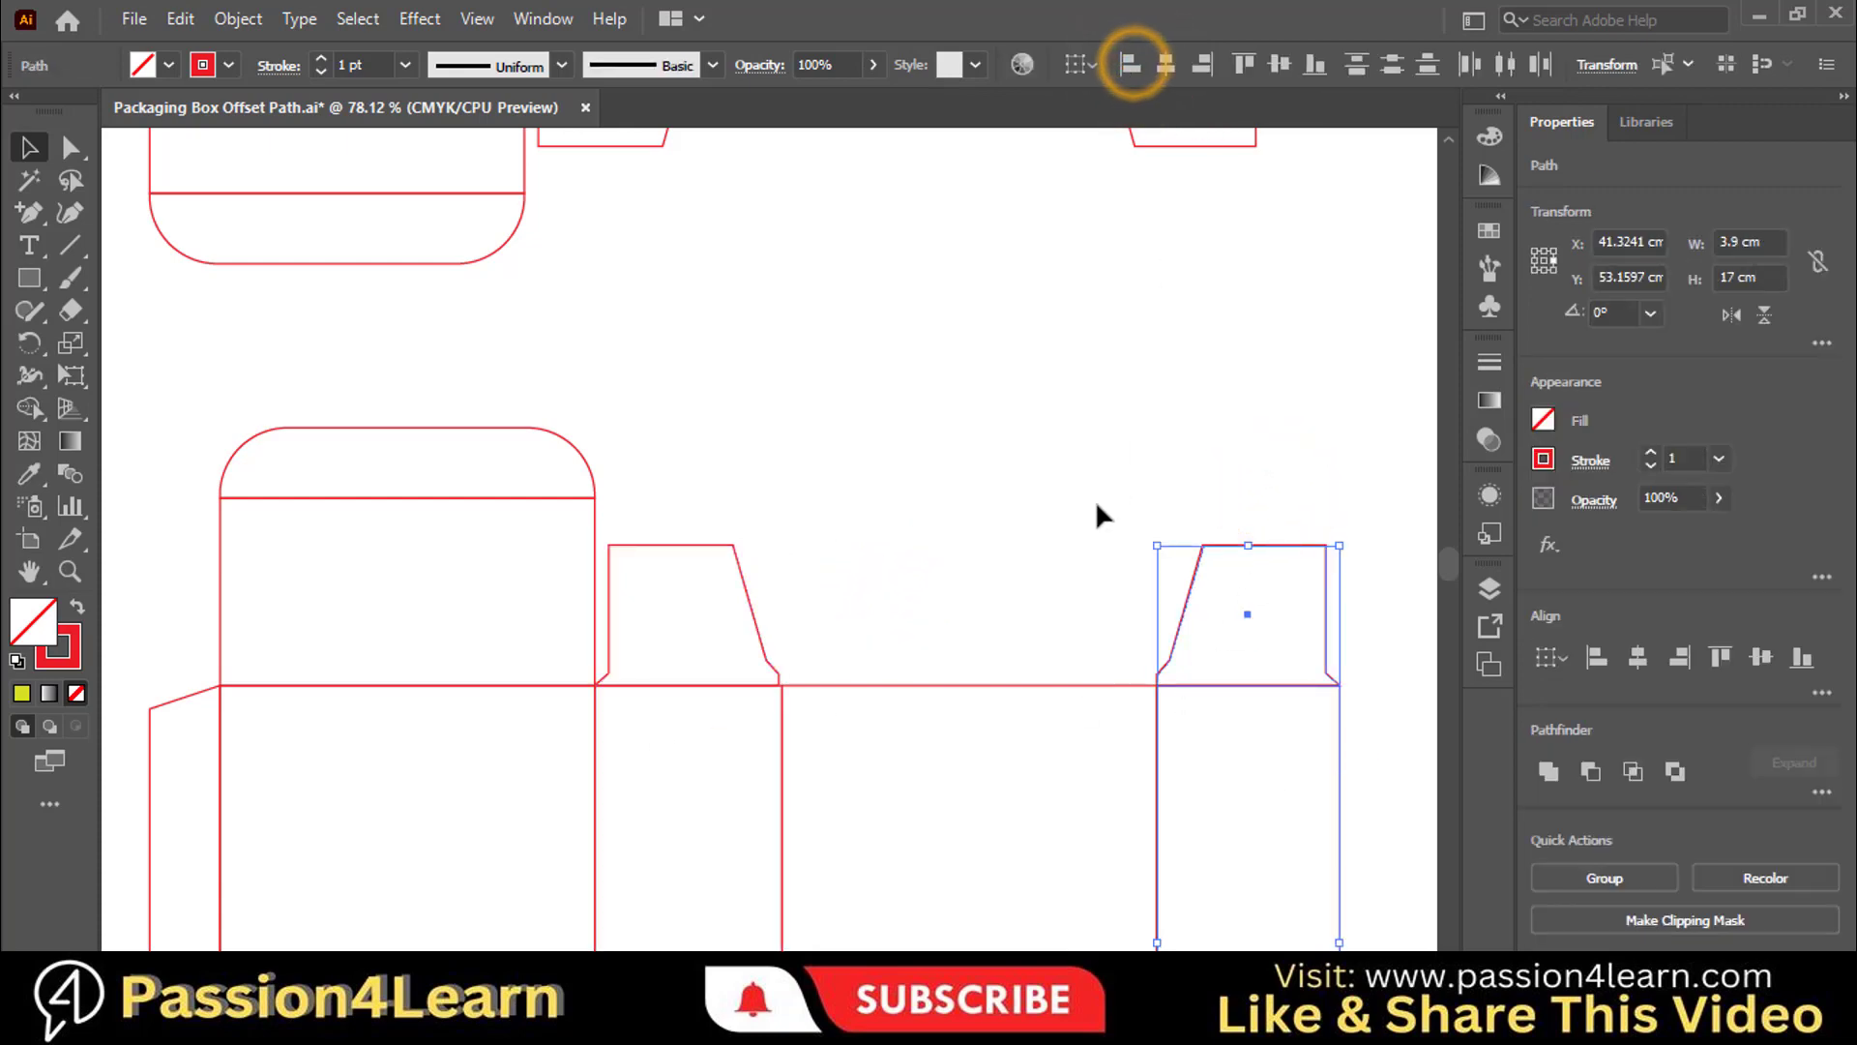
click(1051, 421)
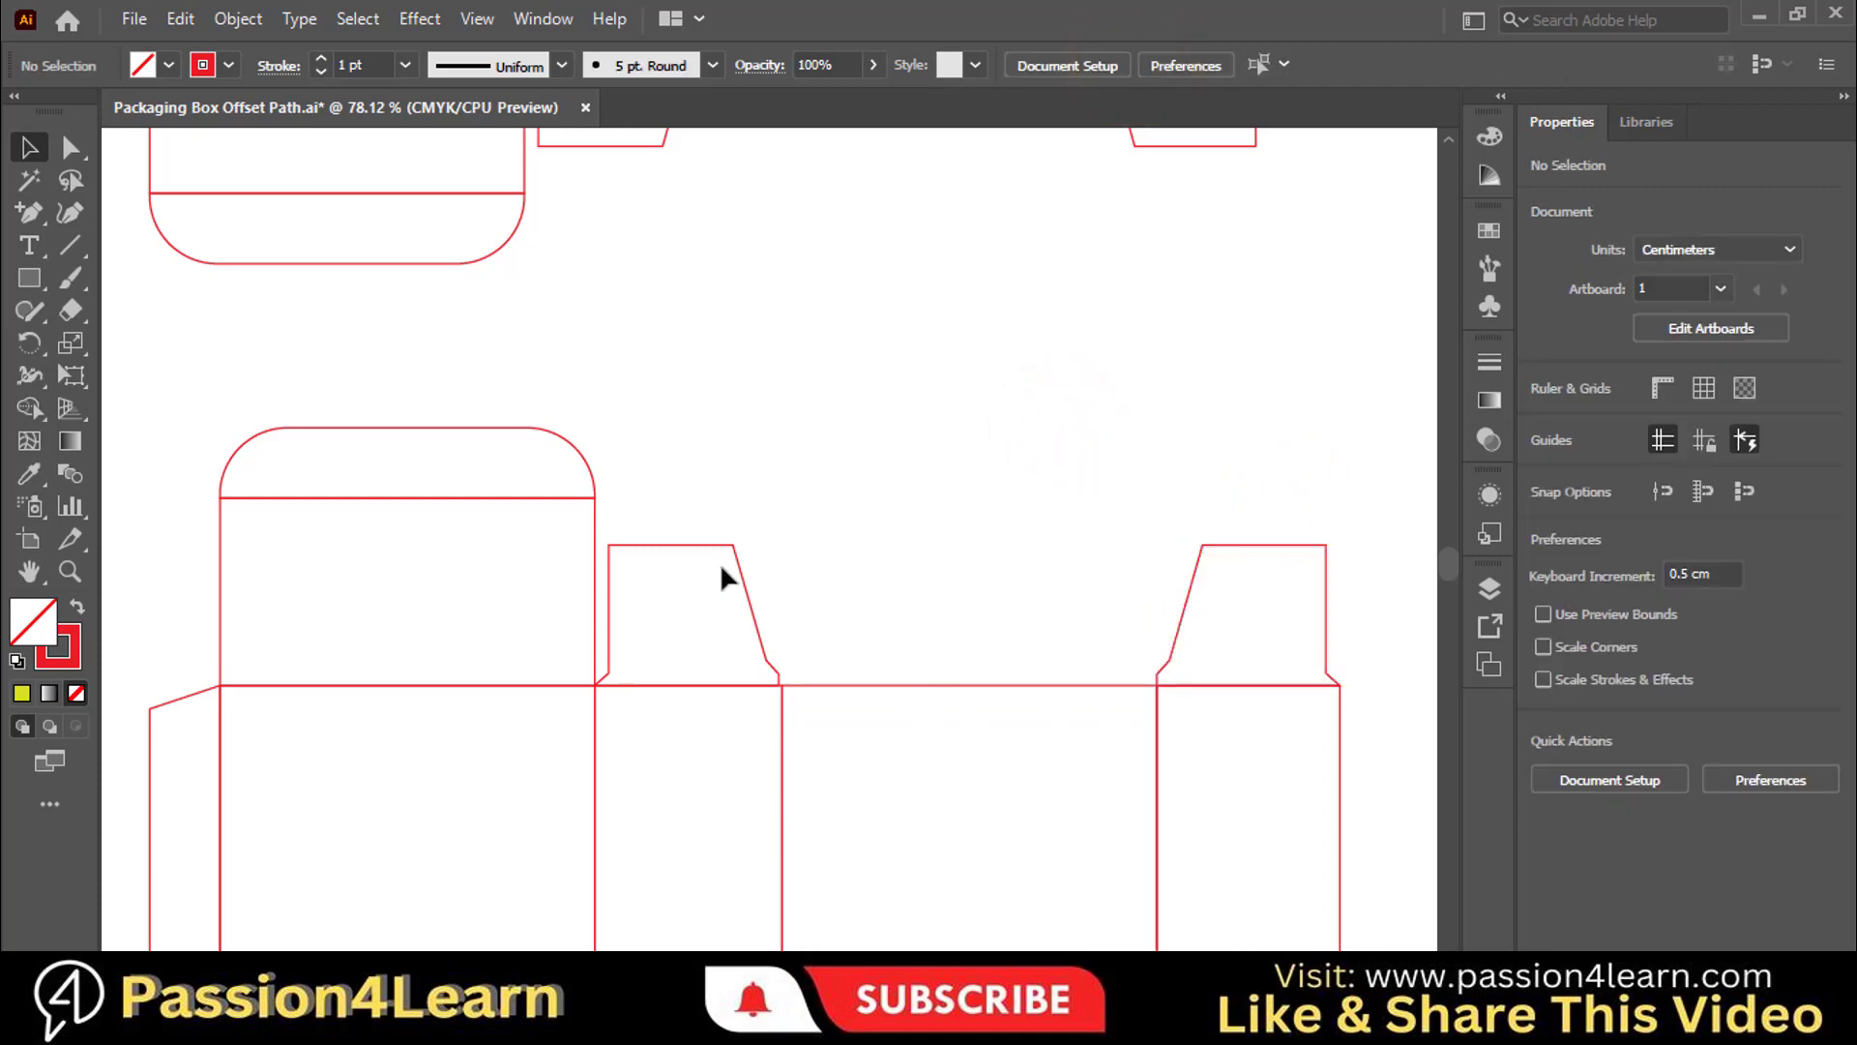
key(ctrl+1)
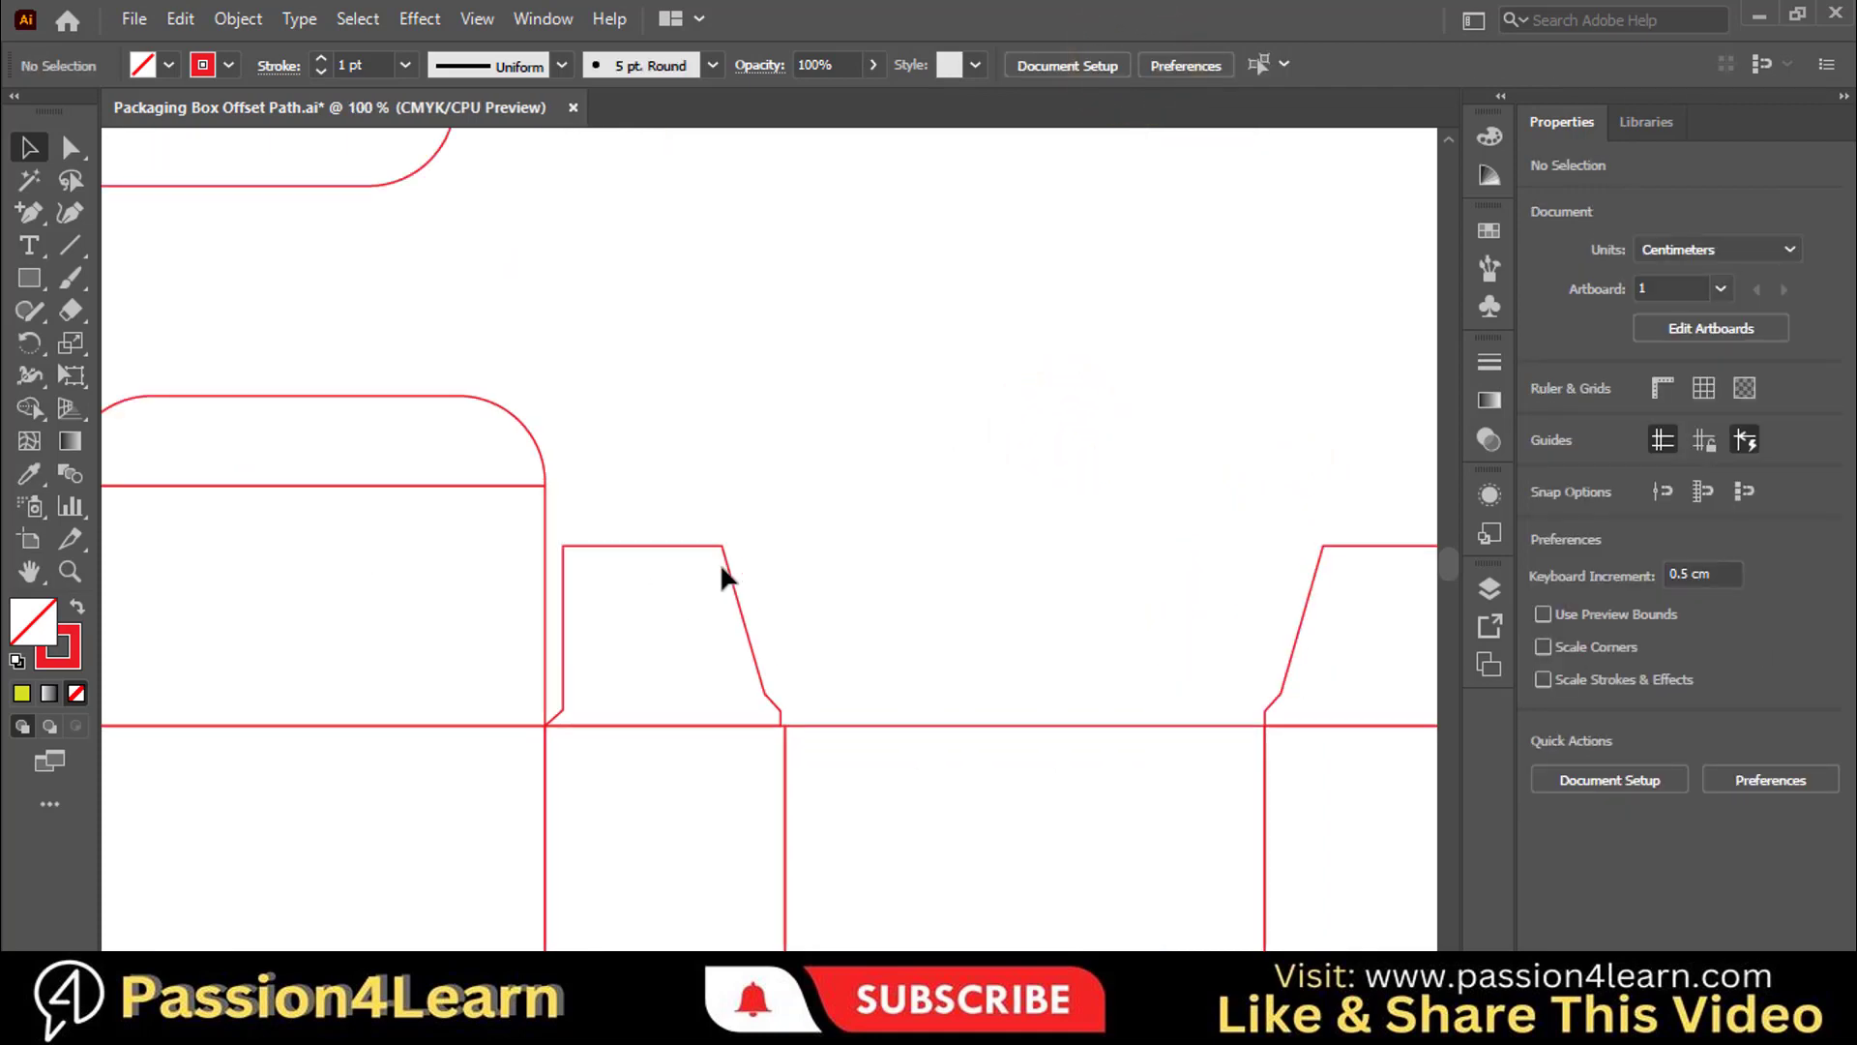
scroll(769, 539, right, 3)
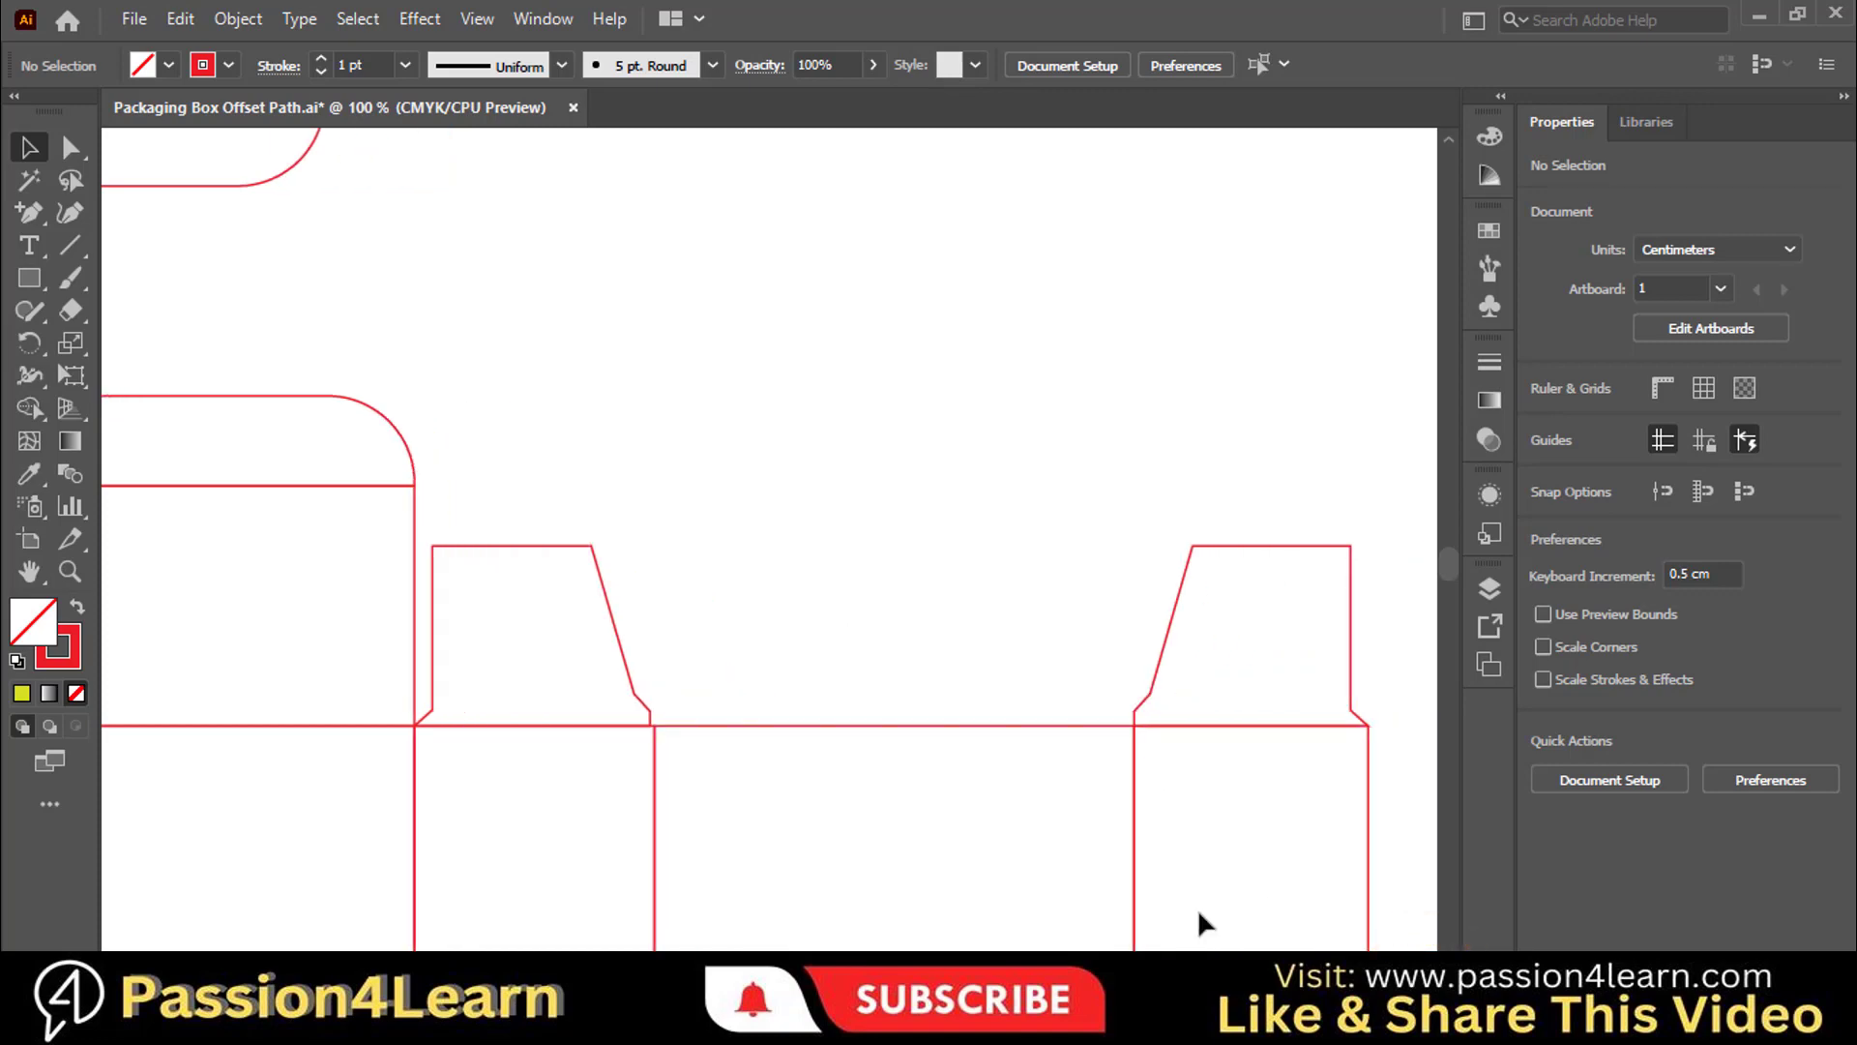
key(ctrl+minus)
key(ctrl+minus)
key(ctrl+minus)
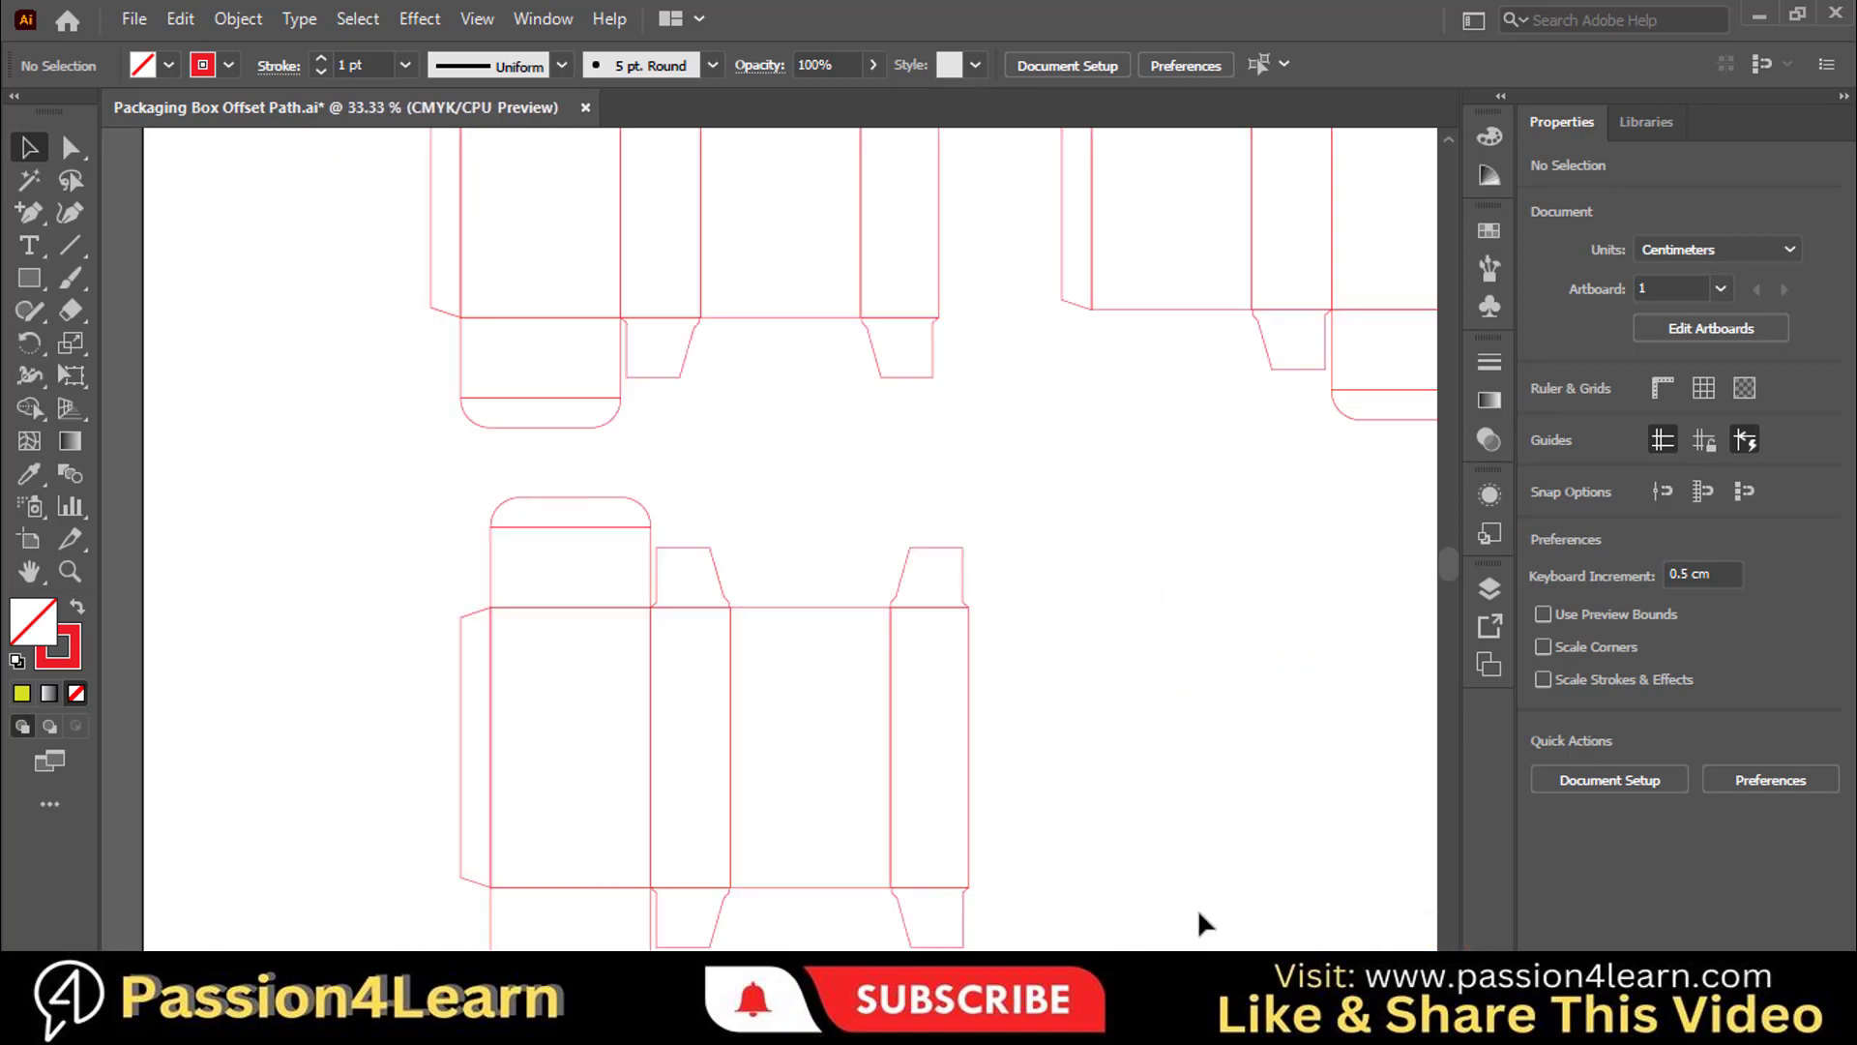
Group the paths of the lower box dieline and of the upper-right box dieline.
key(ctrl+minus)
scroll(1197, 908, right, 5)
drag(219, 490, 726, 933)
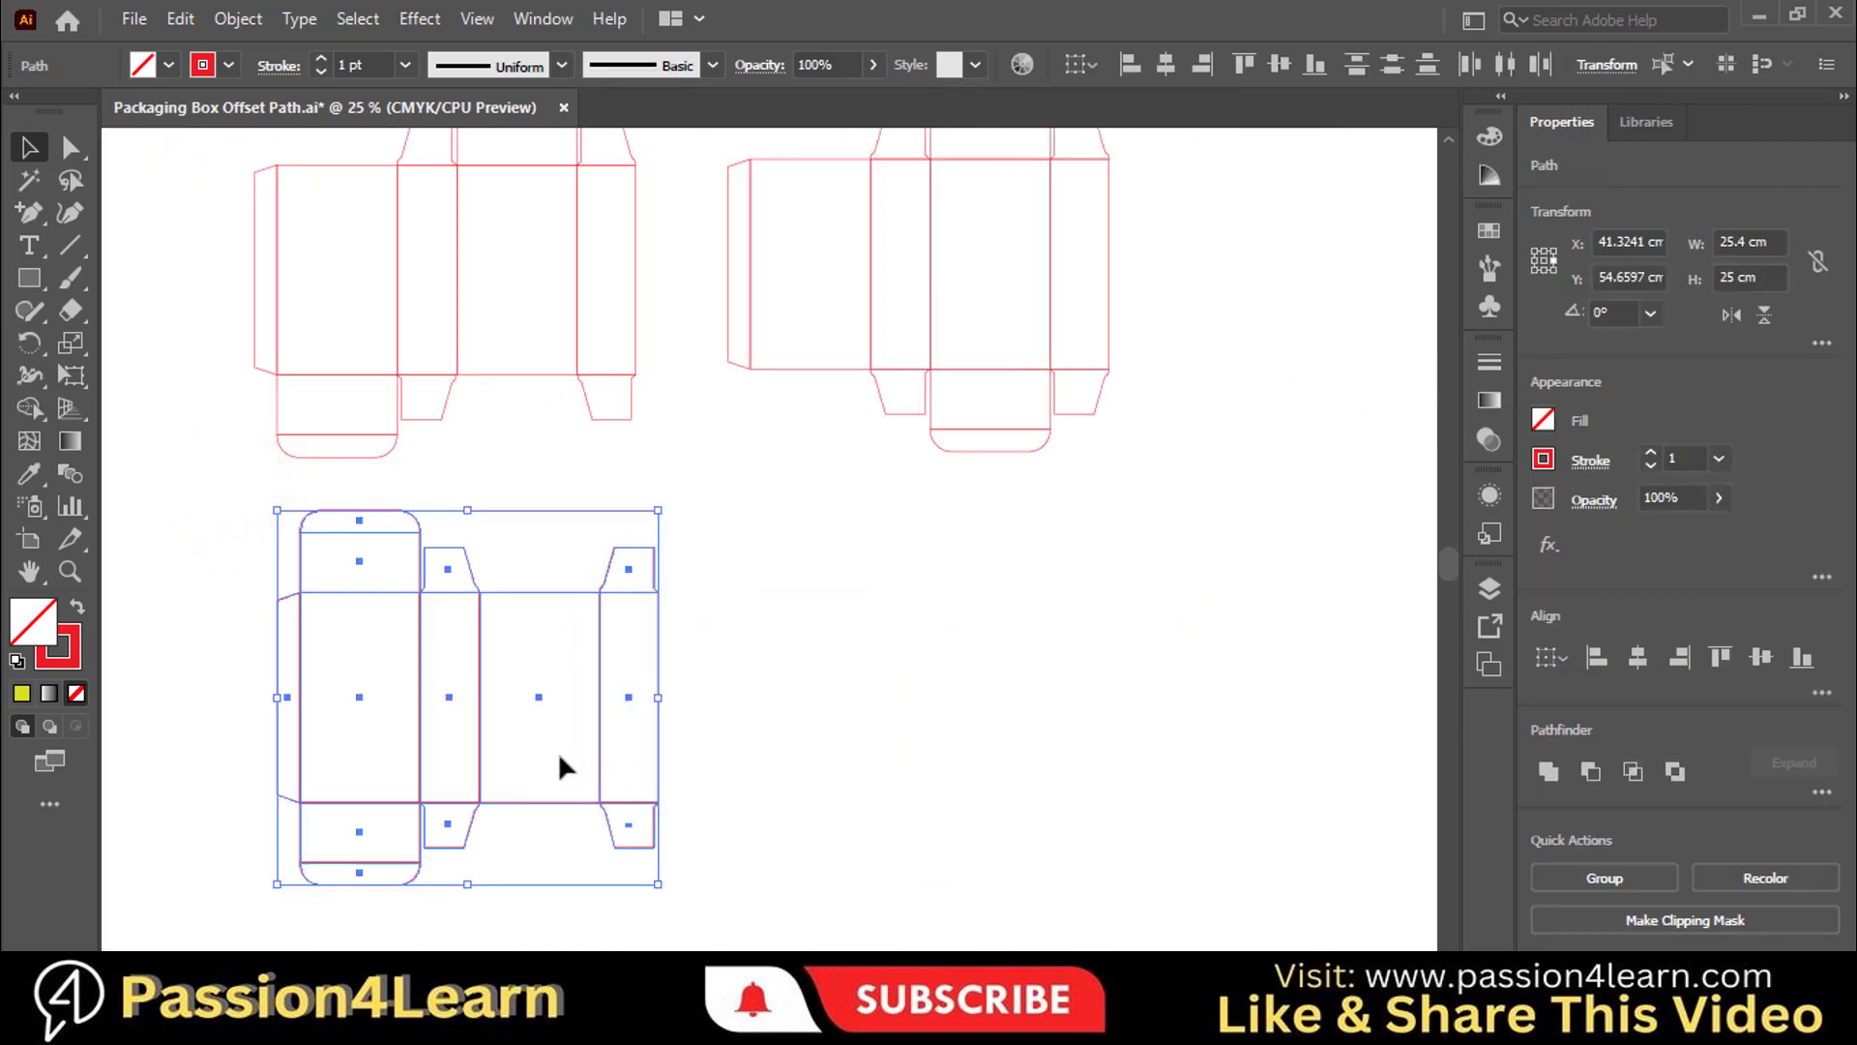
right_click(552, 753)
click(611, 357)
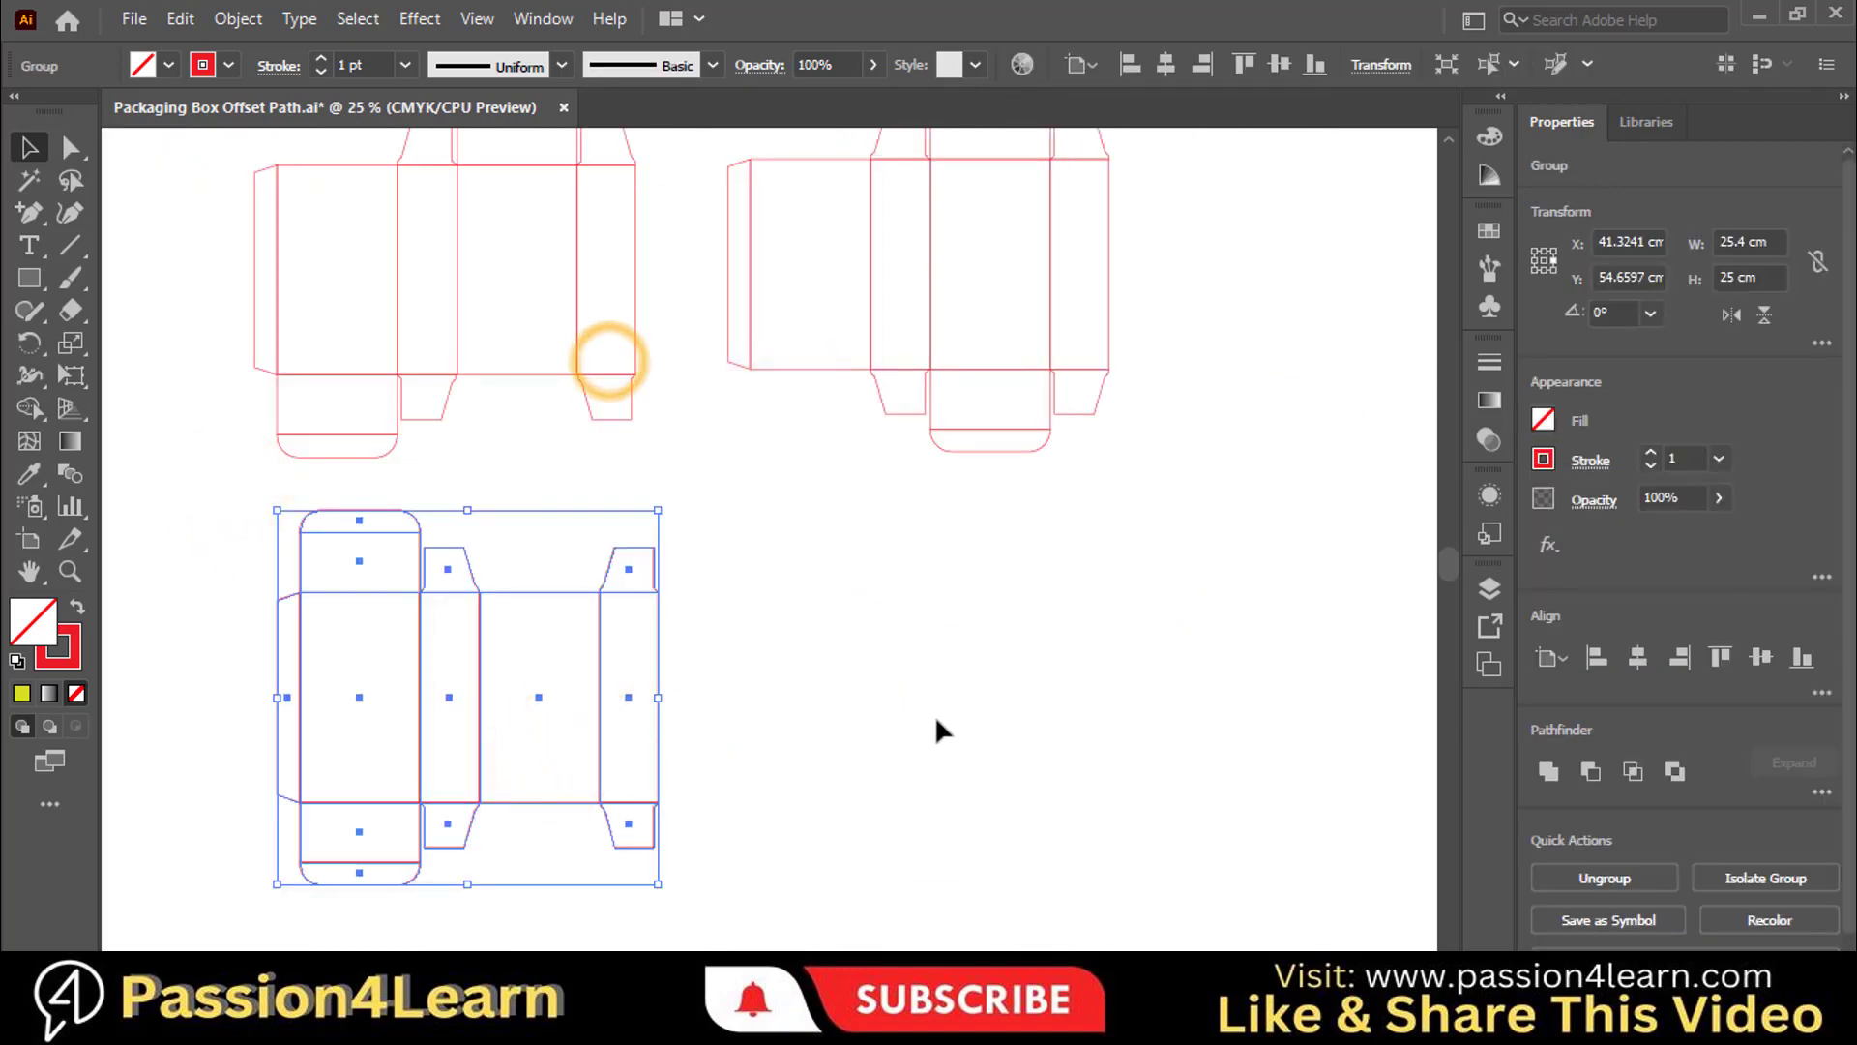
scroll(934, 733, up, 2)
drag(688, 132, 1070, 489)
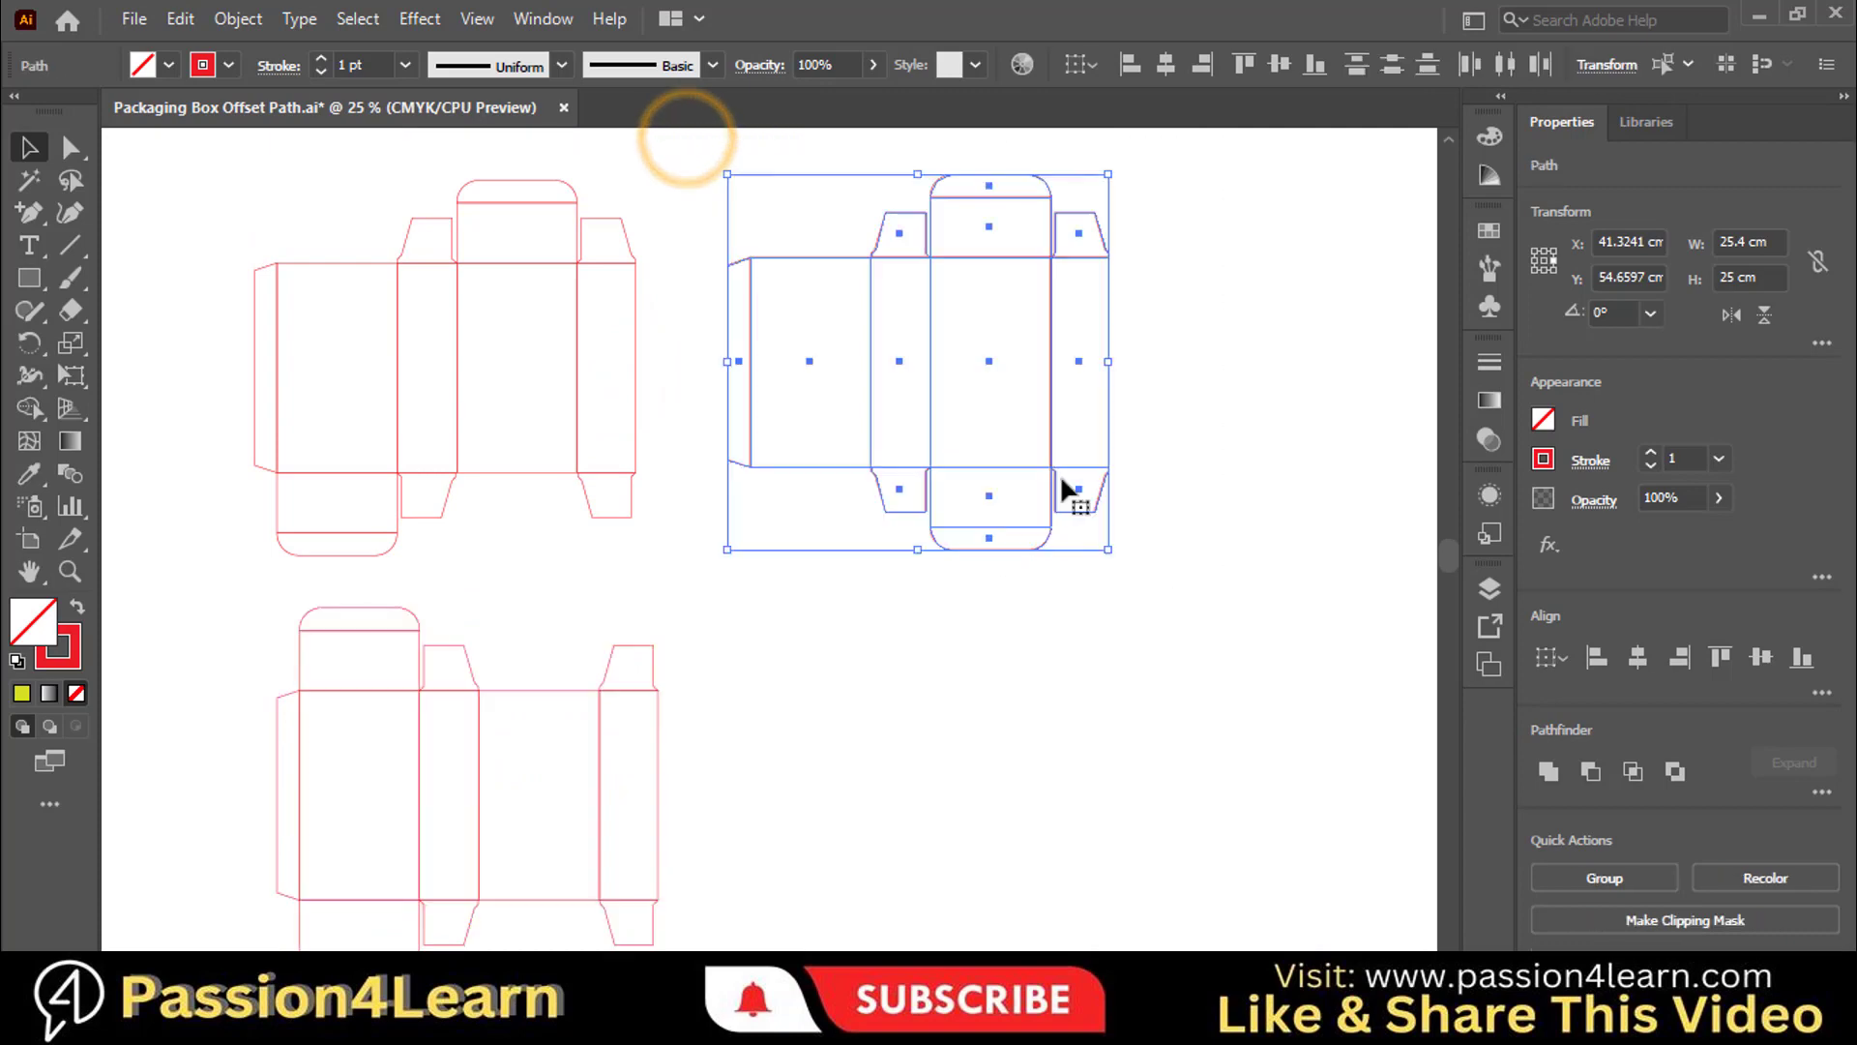
right_click(1033, 457)
click(1098, 595)
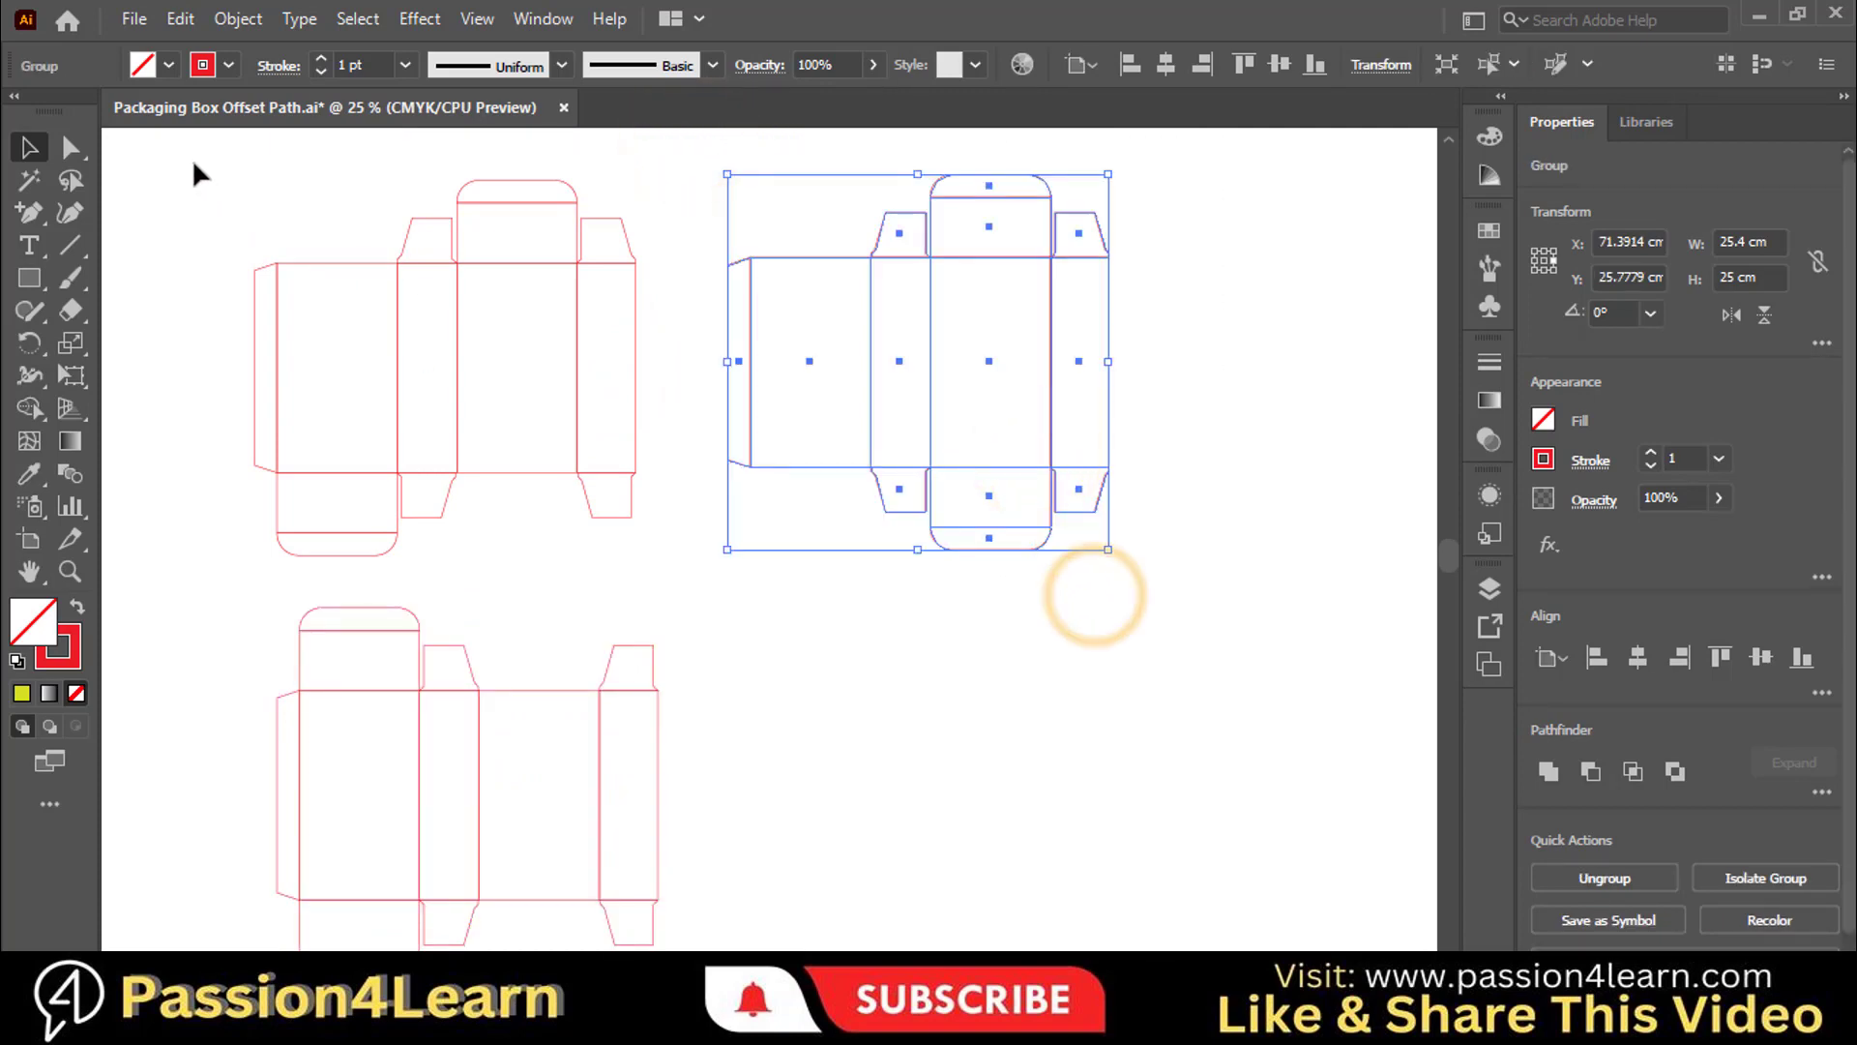
Move the lower box group up beneath the right-hand dieline.
drag(184, 143, 693, 576)
right_click(593, 486)
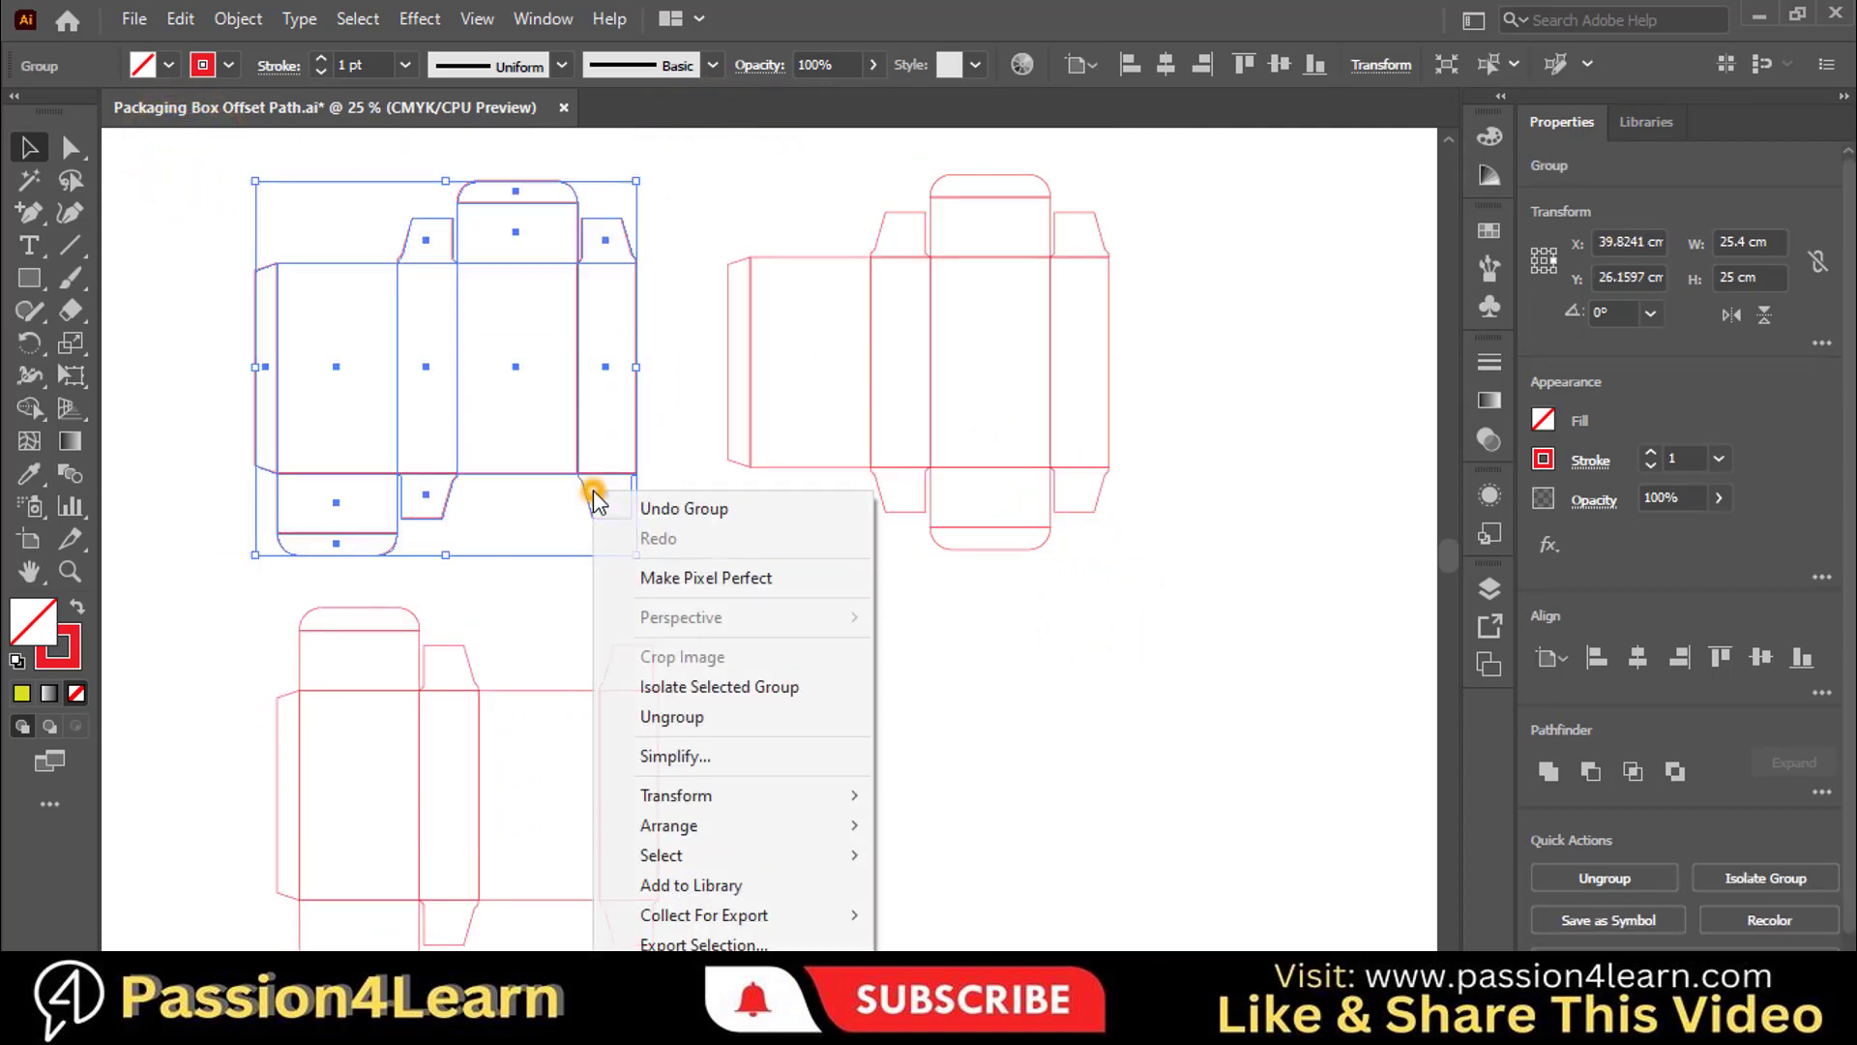
click(1011, 692)
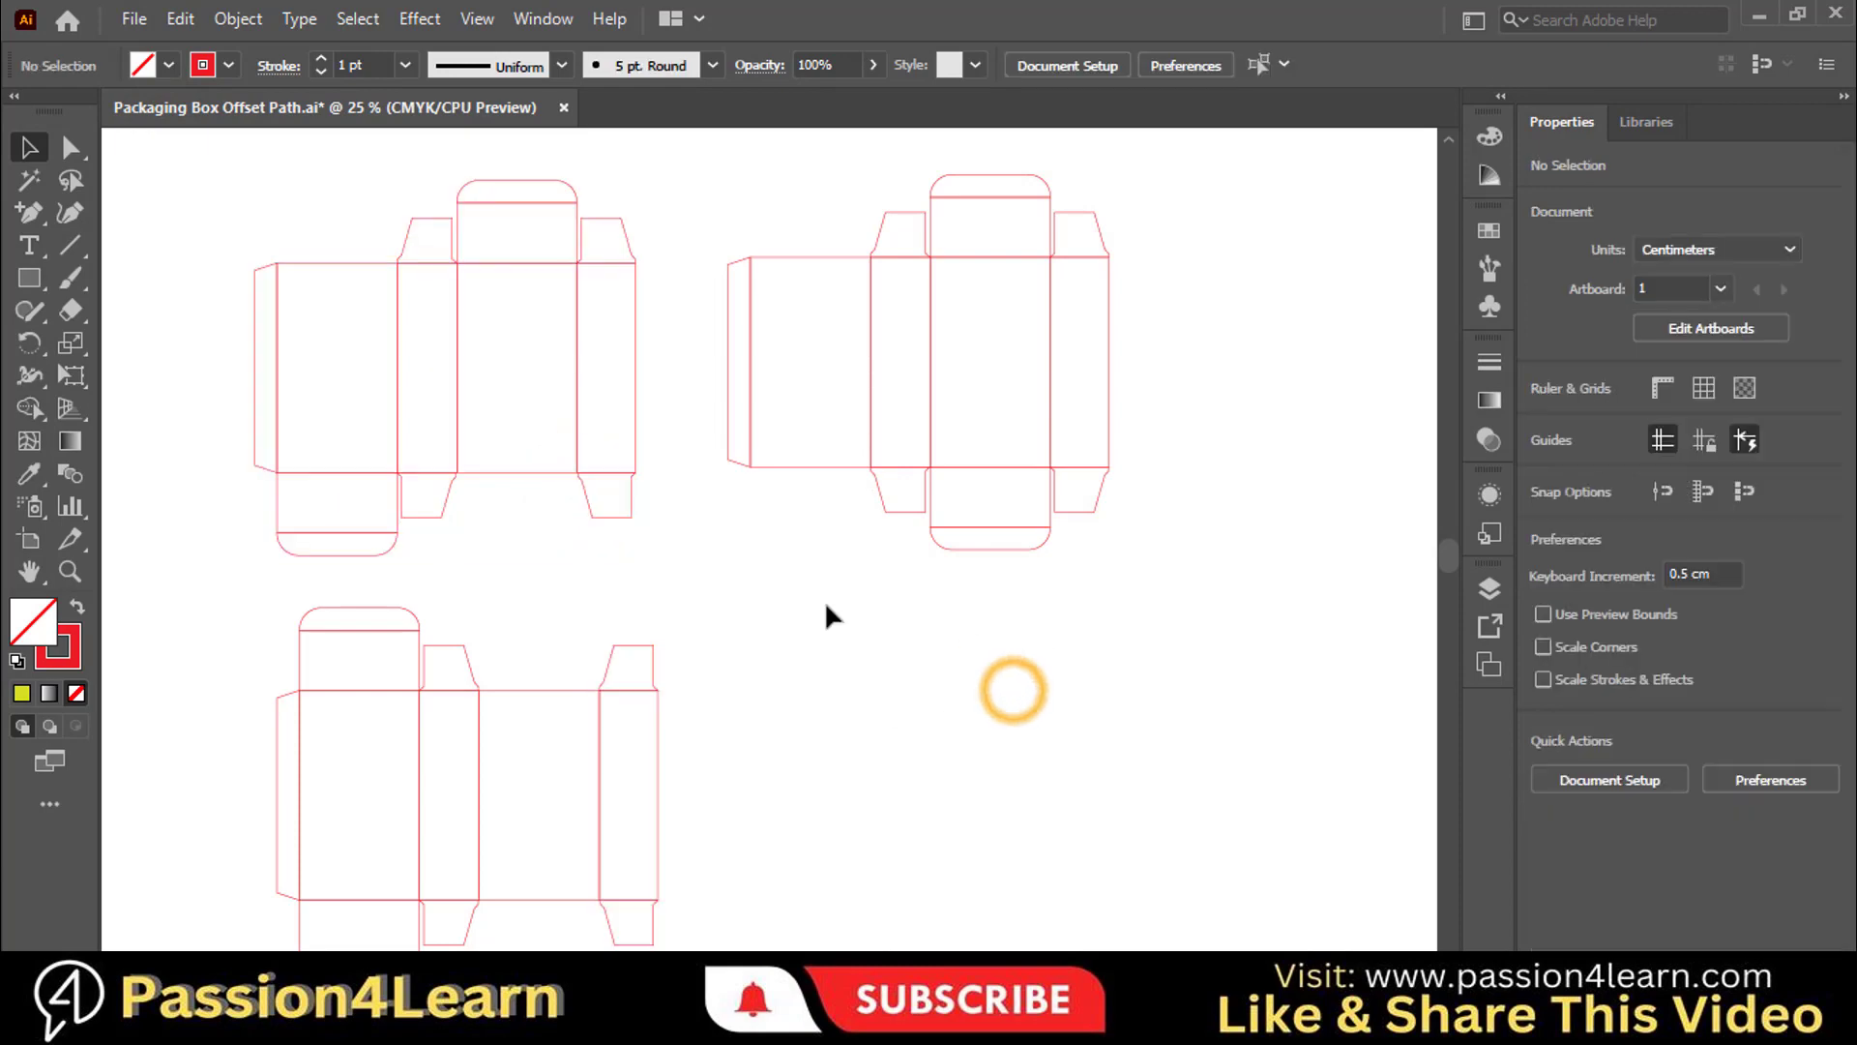
scroll(822, 619, down, 2)
drag(473, 634, 934, 522)
click(1128, 845)
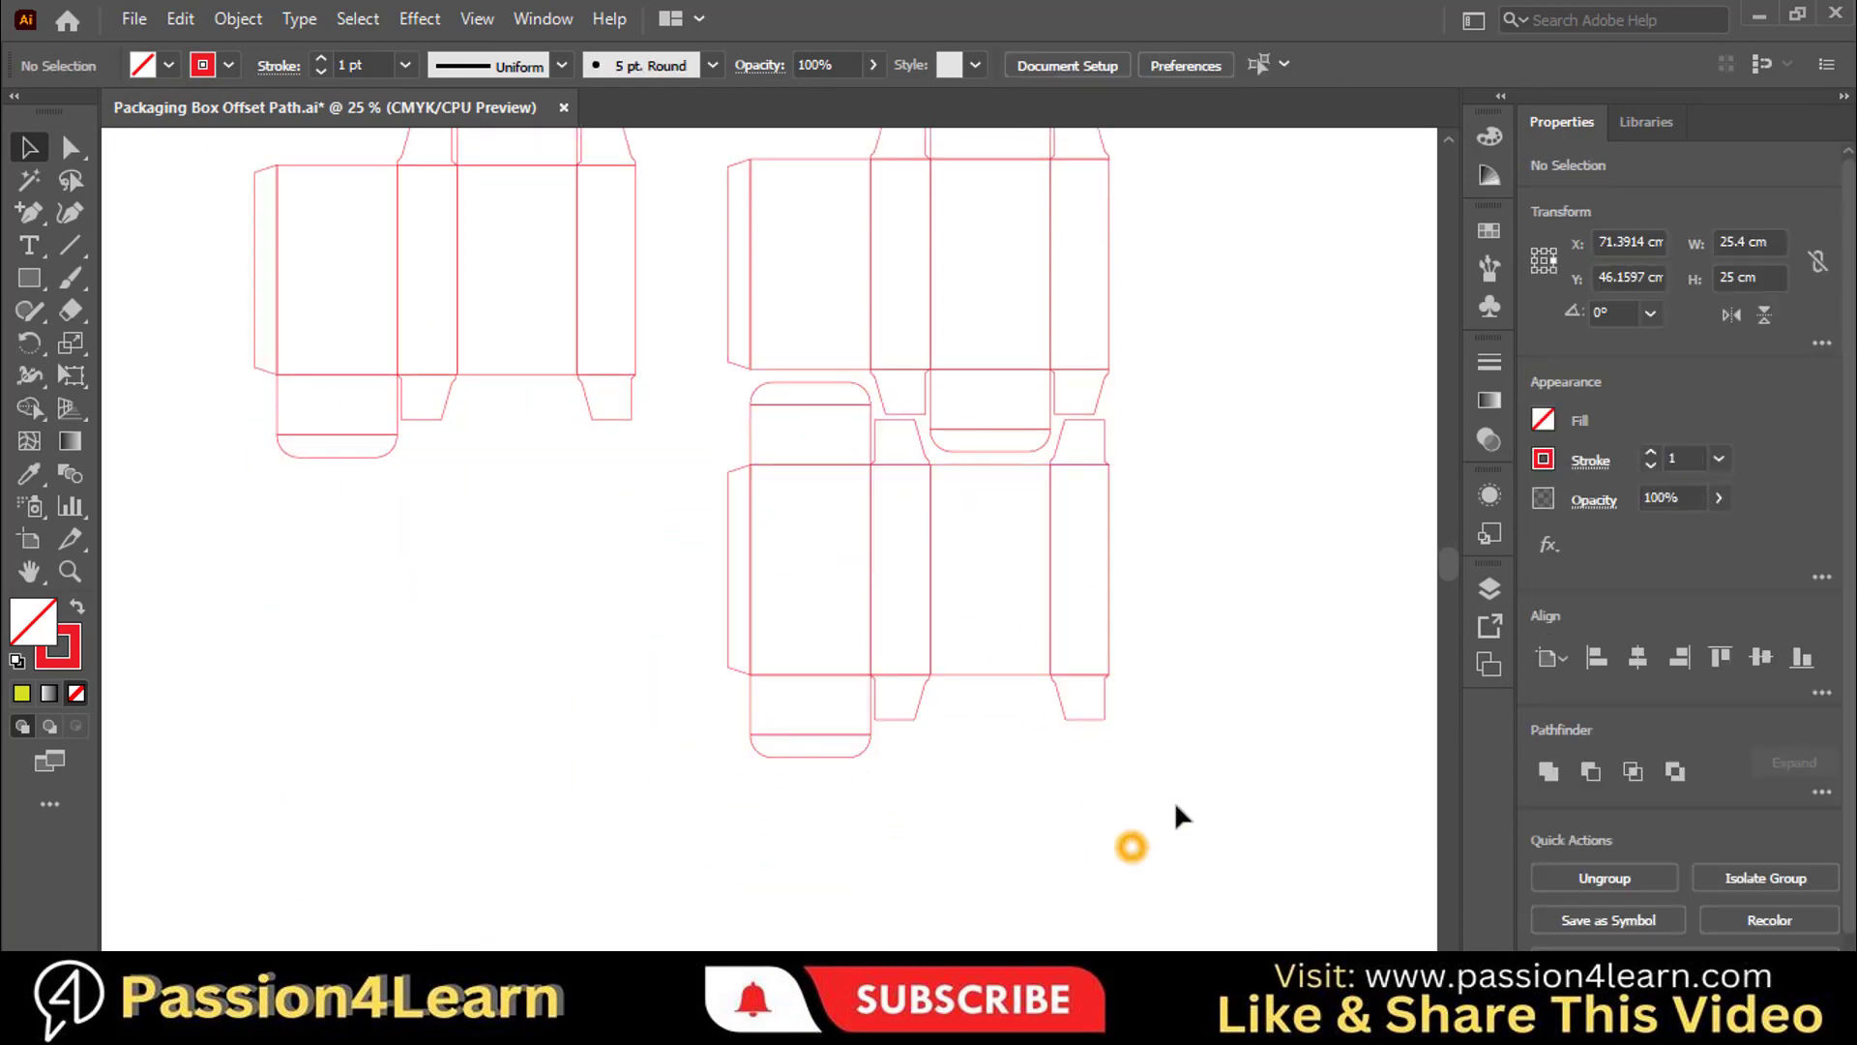
scroll(1064, 832, down, 1)
Extend the artboard's bottom edge and move the left box dieline to the bottom of the column.
key(shift+o)
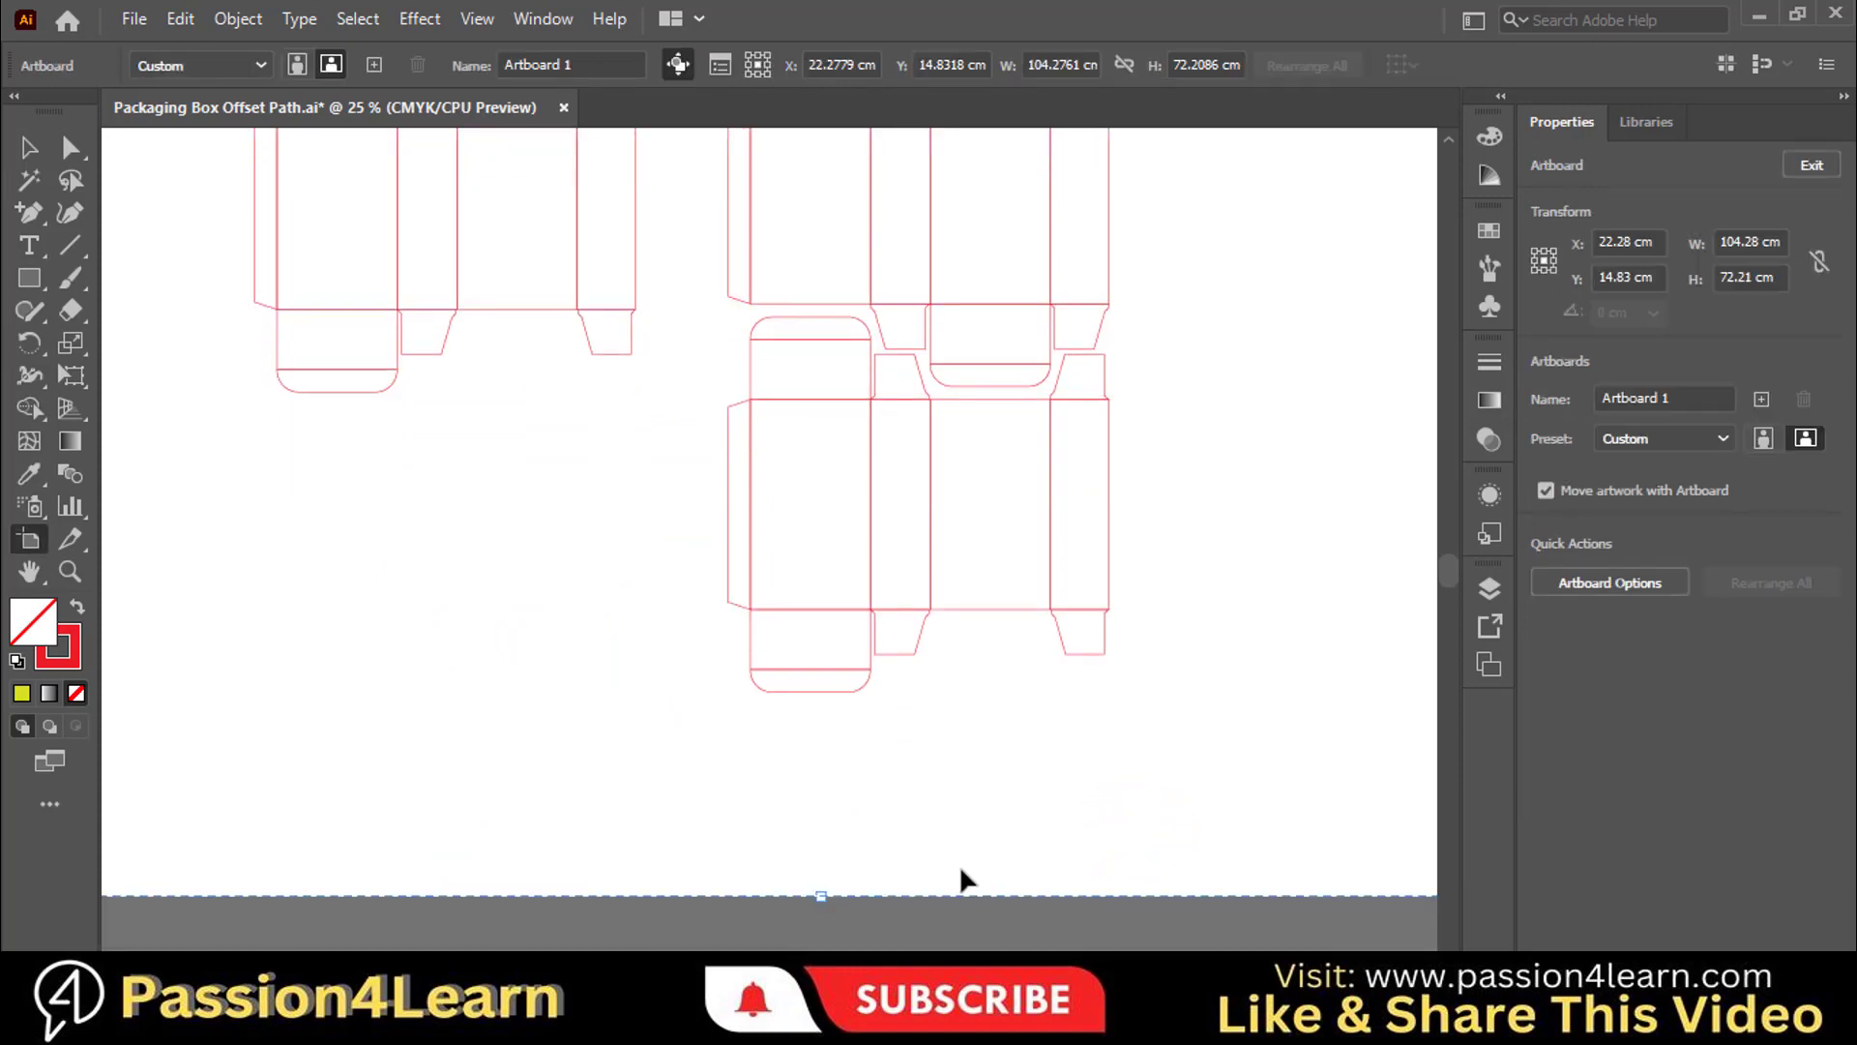
drag(816, 892, 816, 948)
key(ctrl+minus)
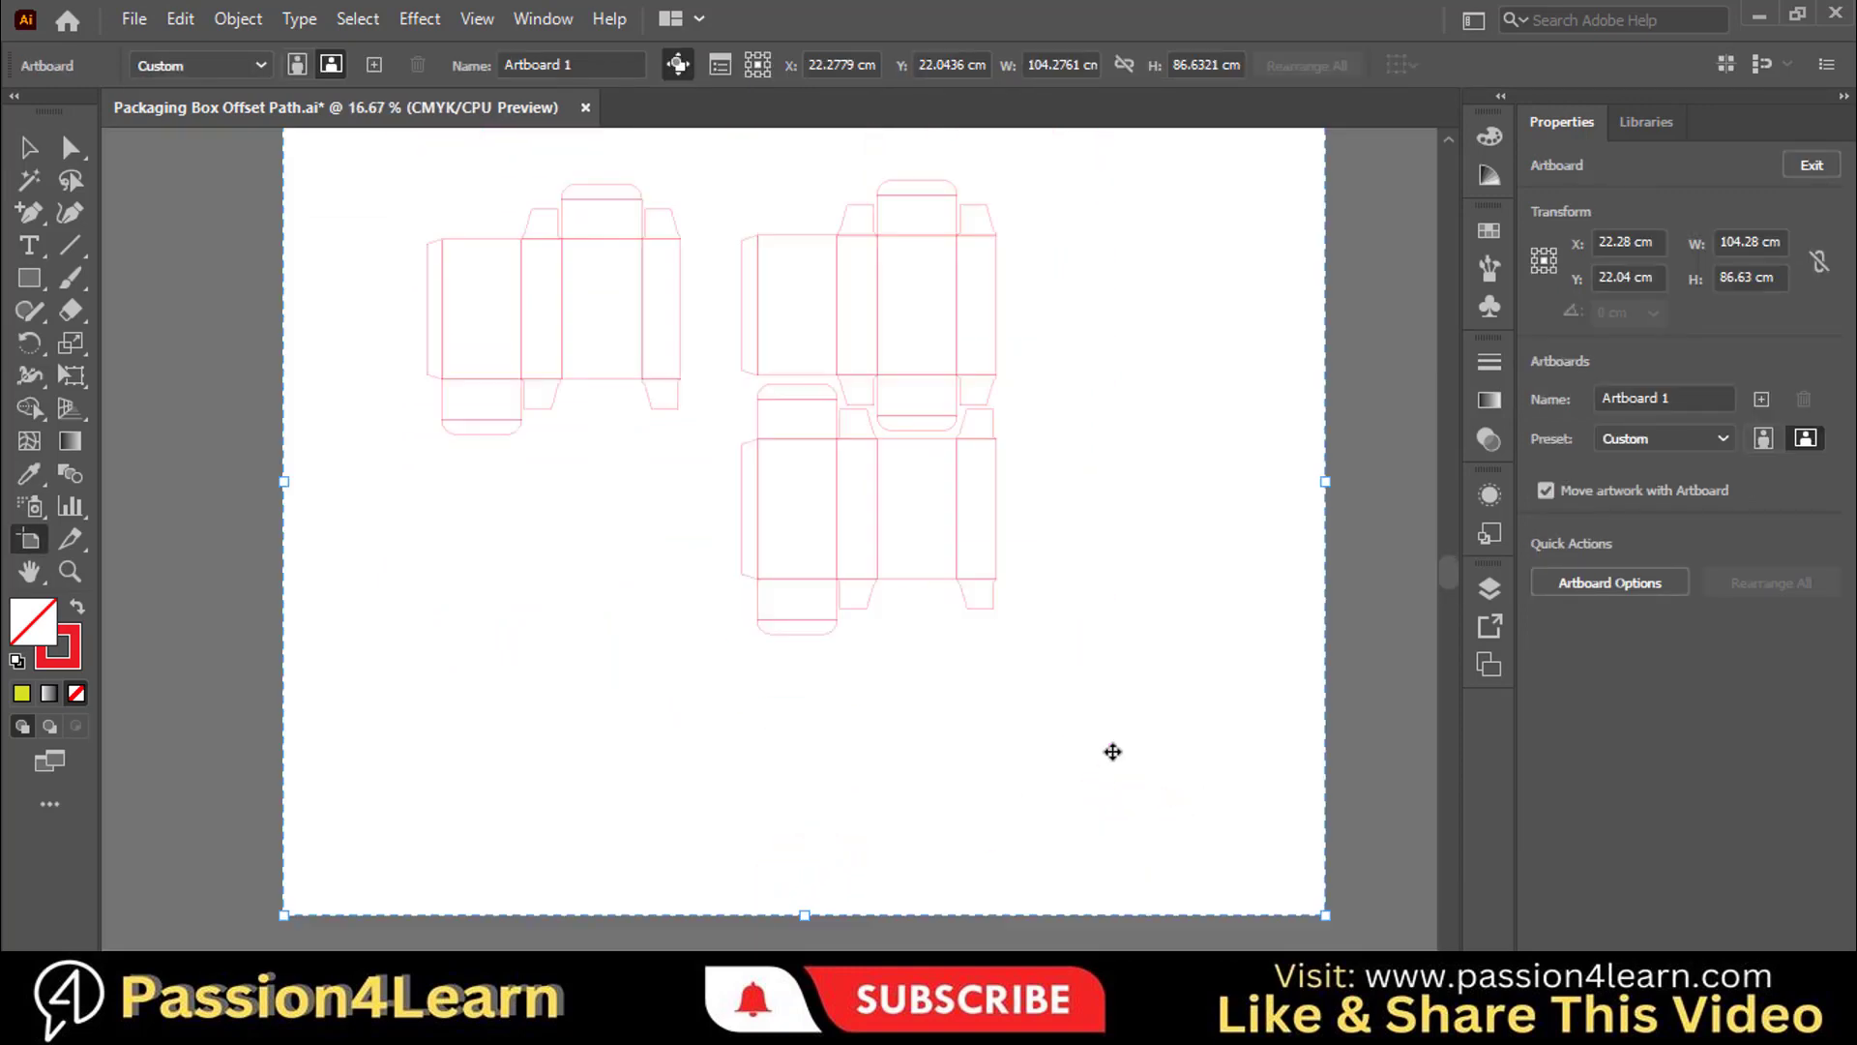
key(v)
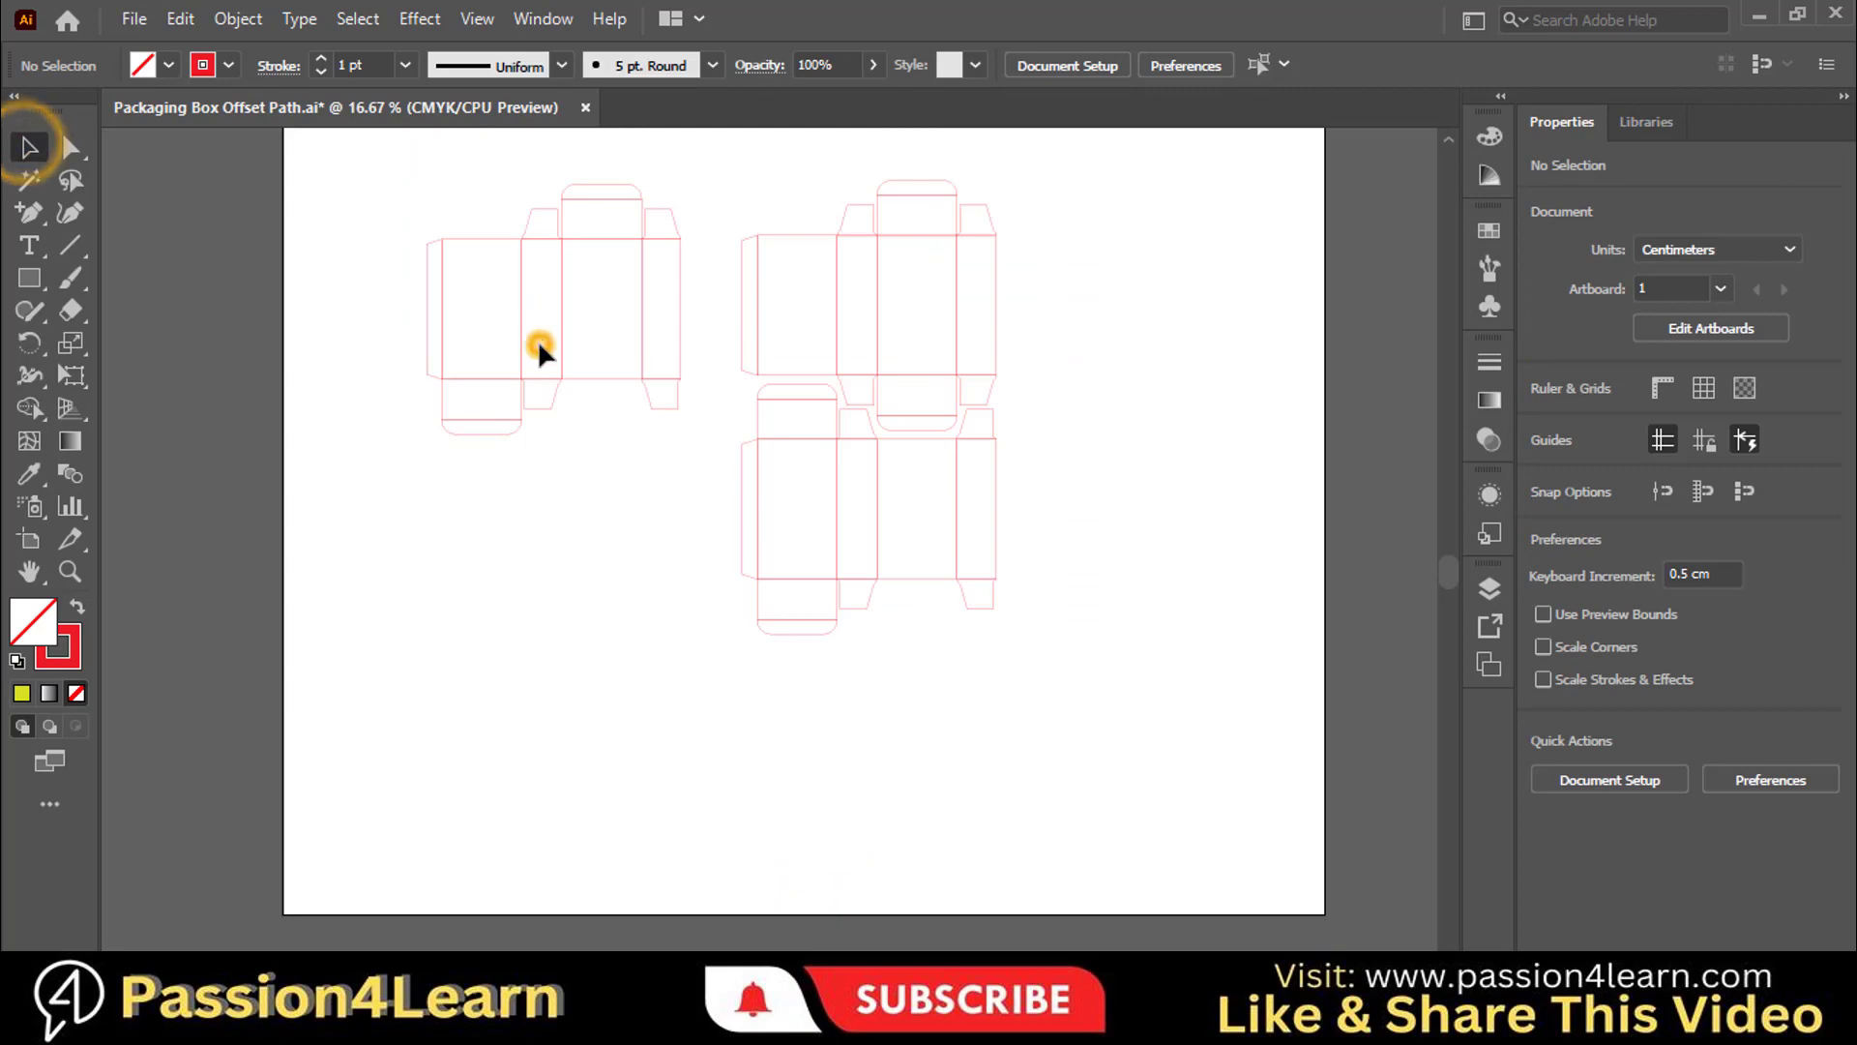
drag(523, 336, 839, 743)
click(1013, 766)
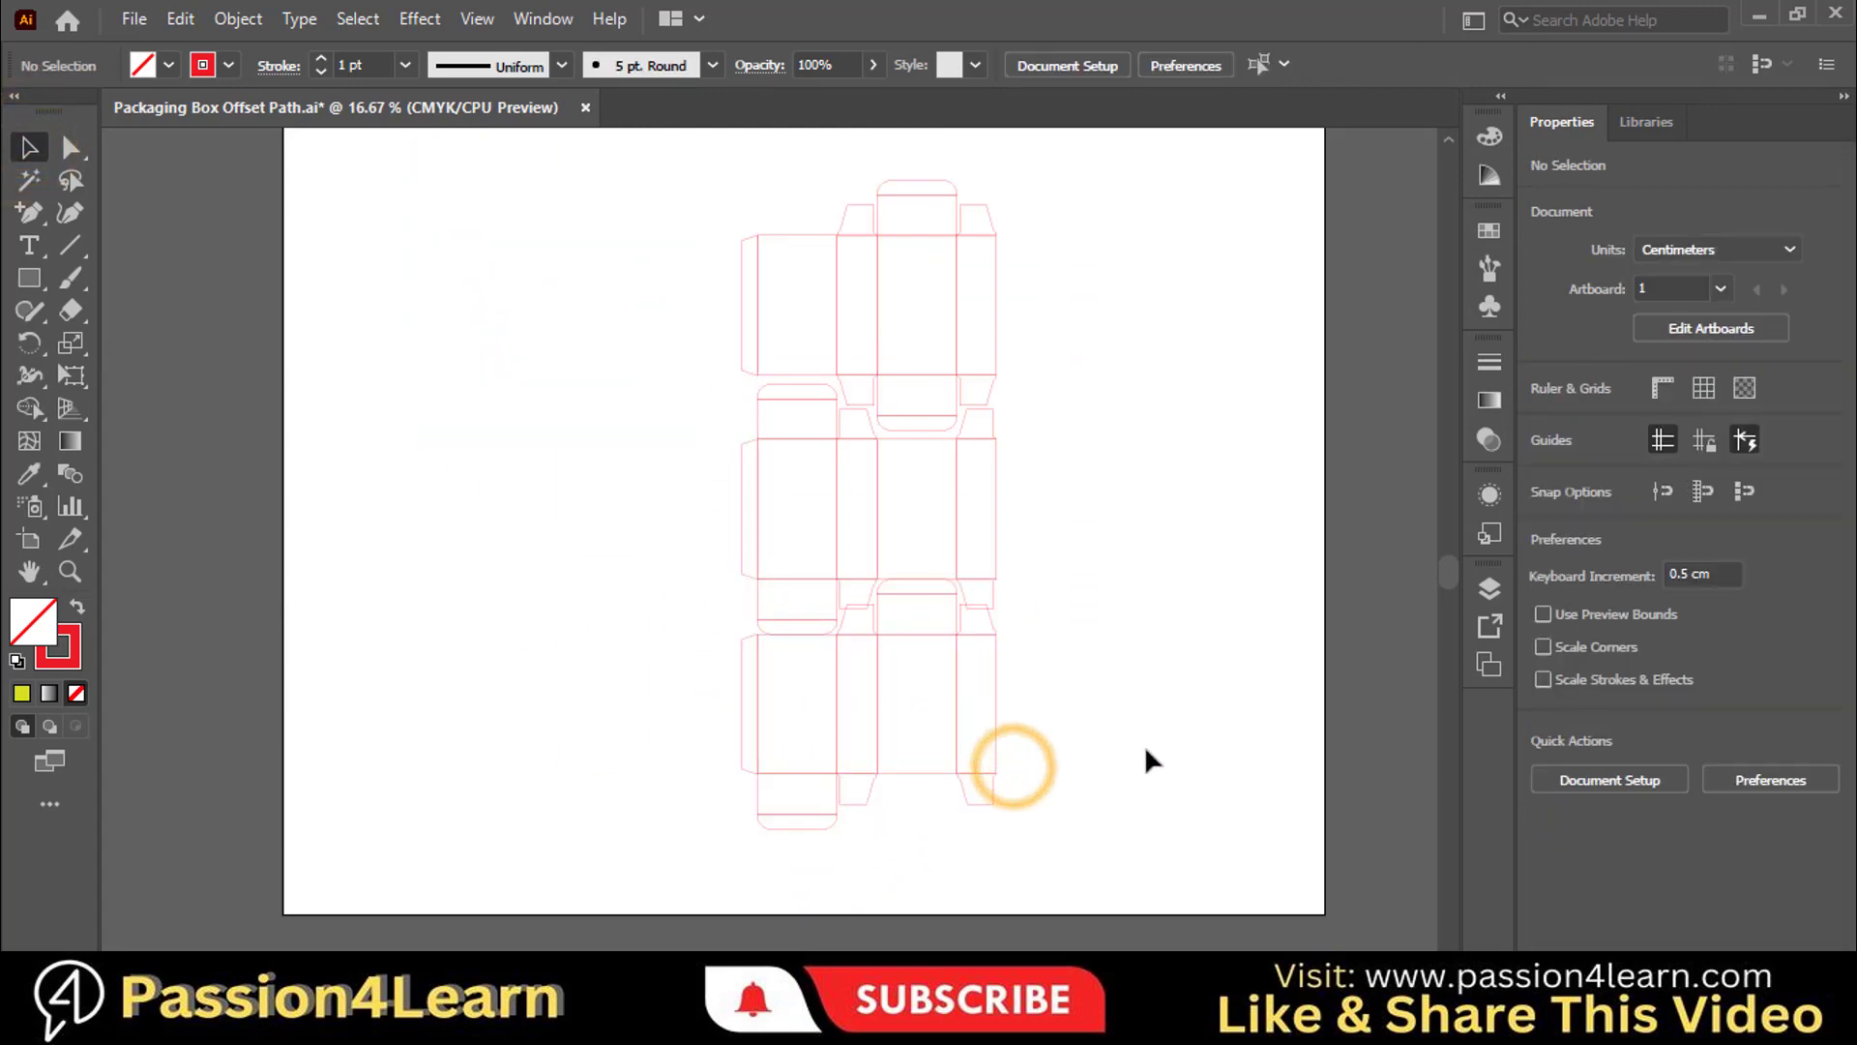
Nudge the bottom dieline 0.5 cm down so its flaps nest against the box above.
drag(713, 145, 1098, 867)
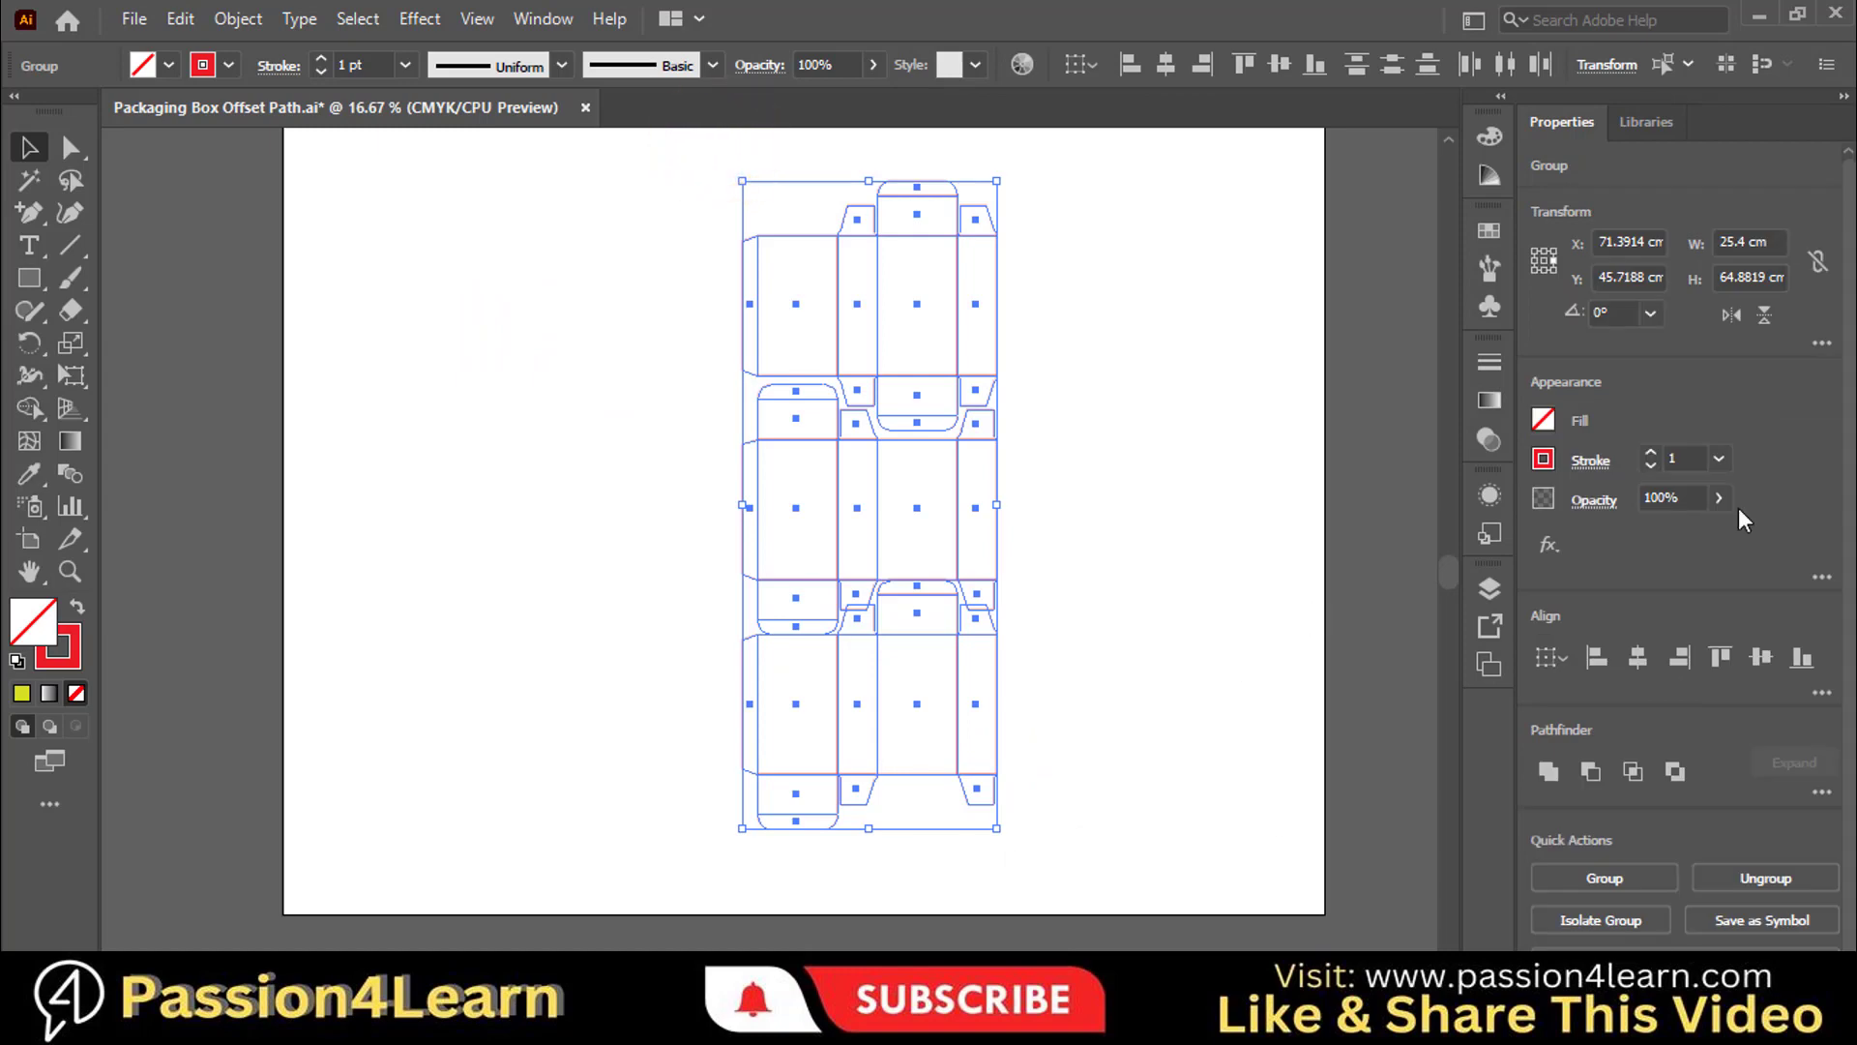
click(1117, 473)
key(ctrl+equal)
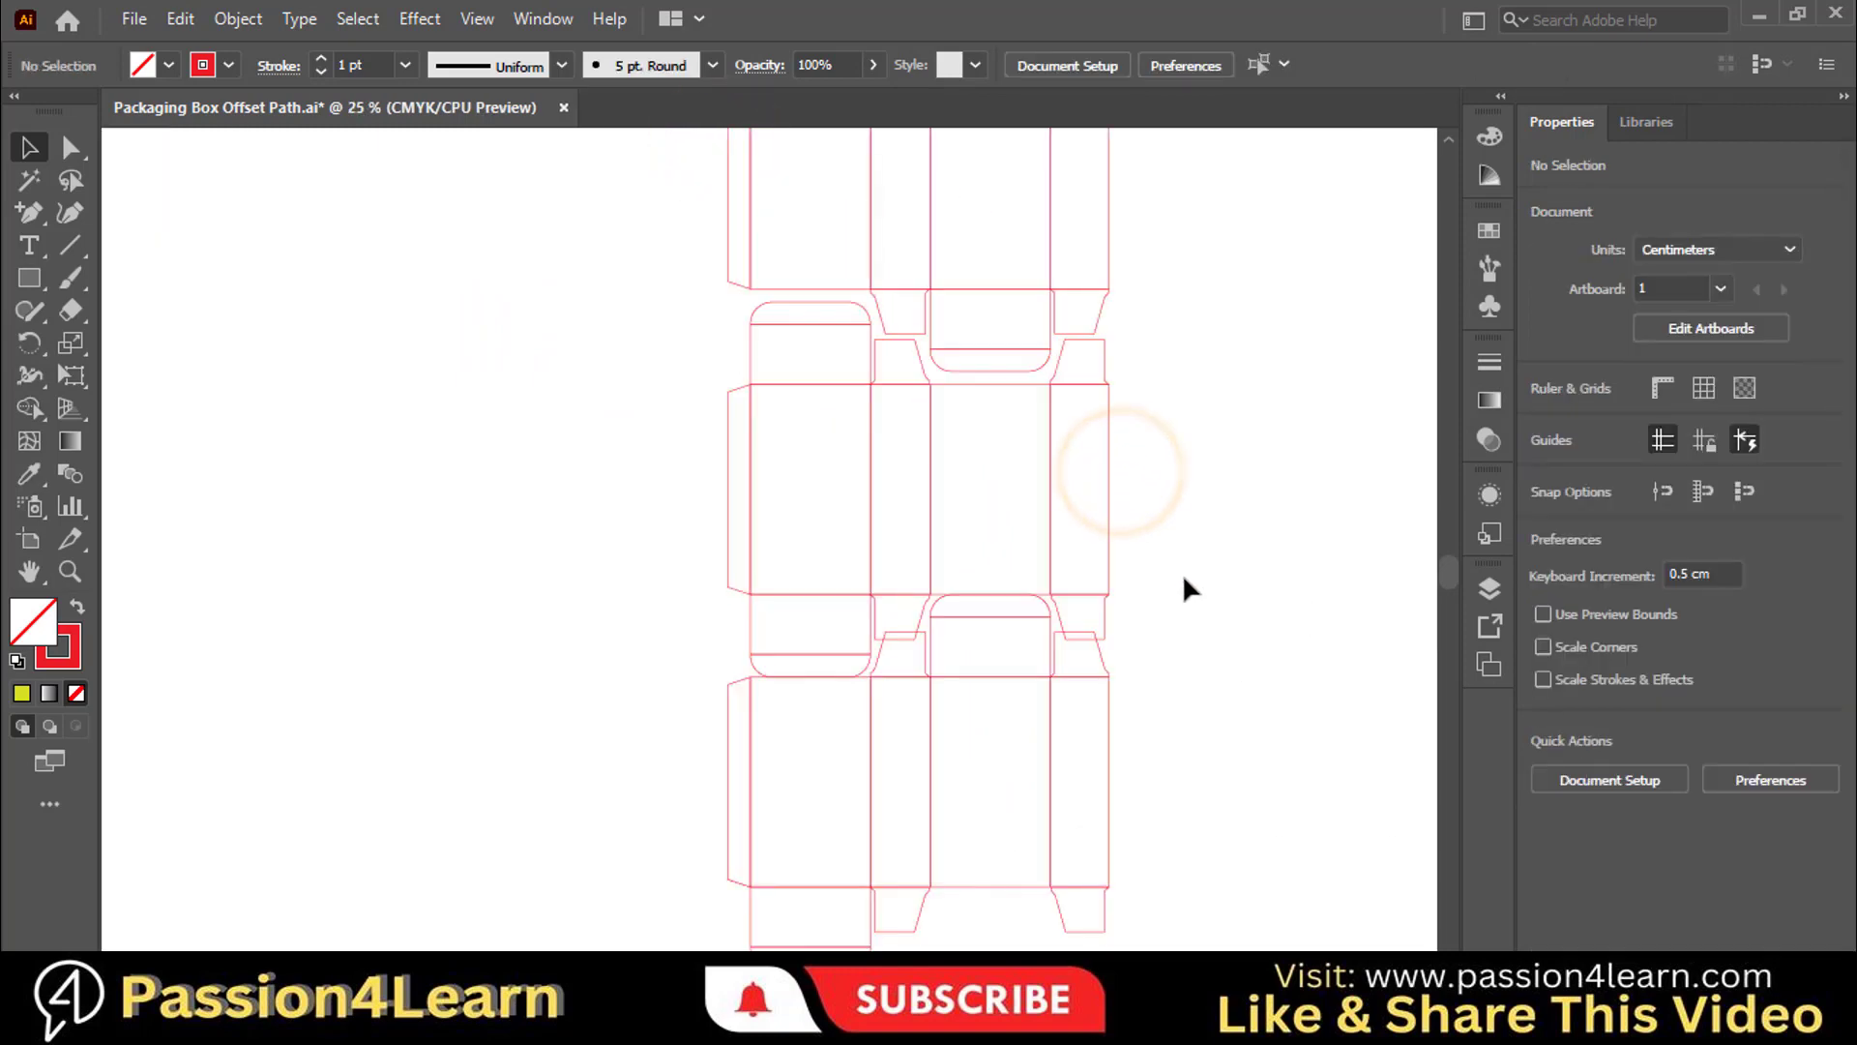
drag(1024, 677, 1027, 681)
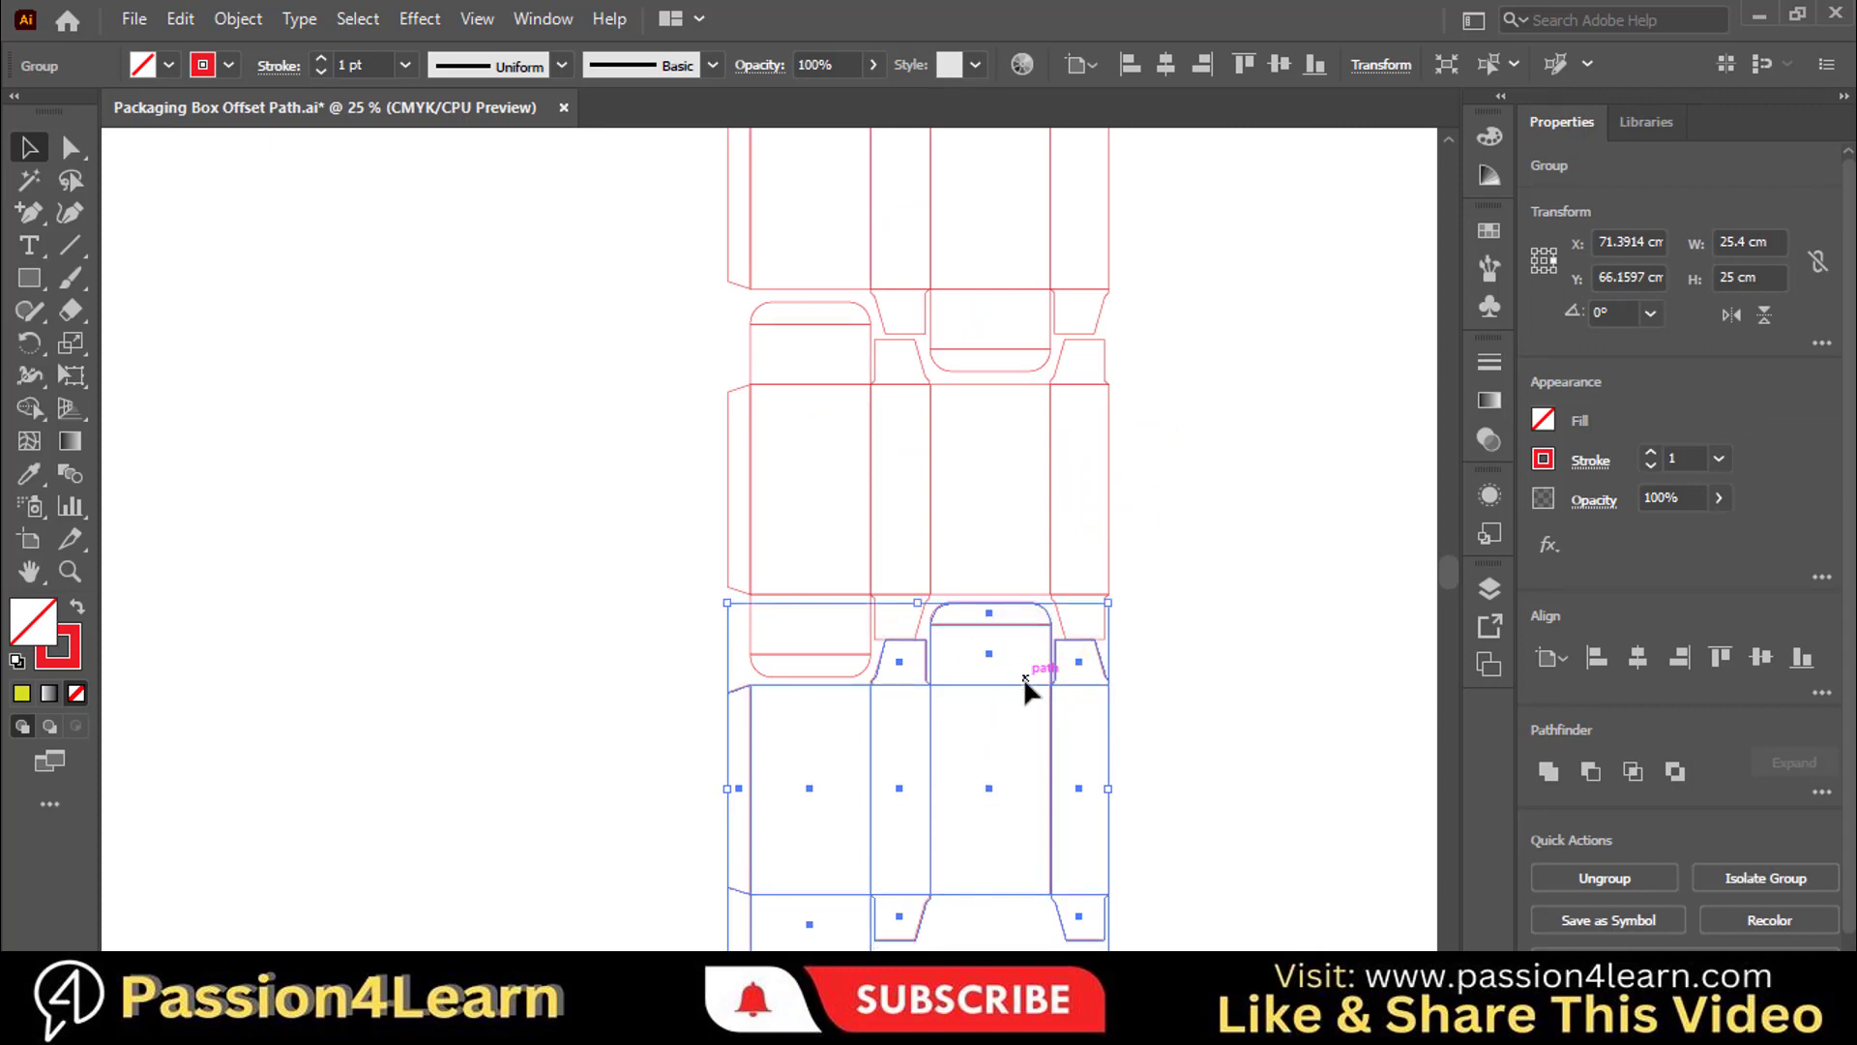
click(1244, 664)
scroll(1081, 519, up, 3)
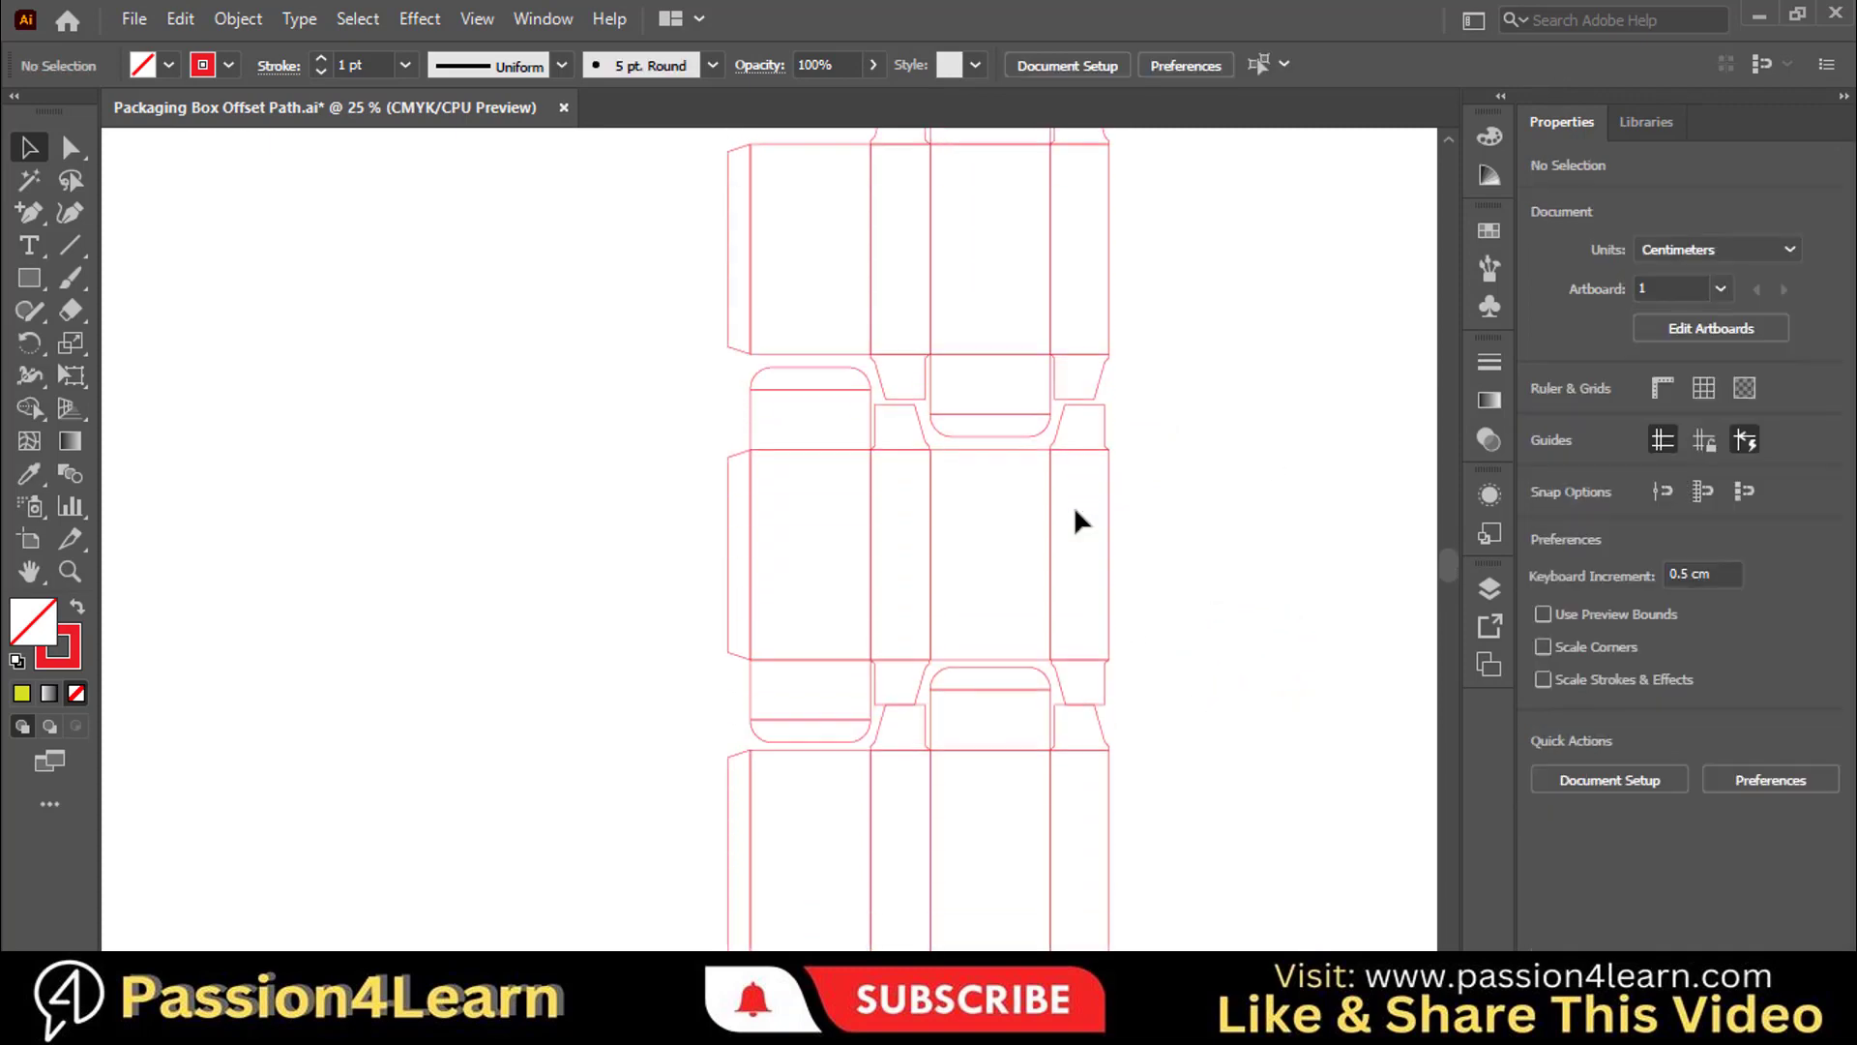
scroll(1080, 520, down, 2)
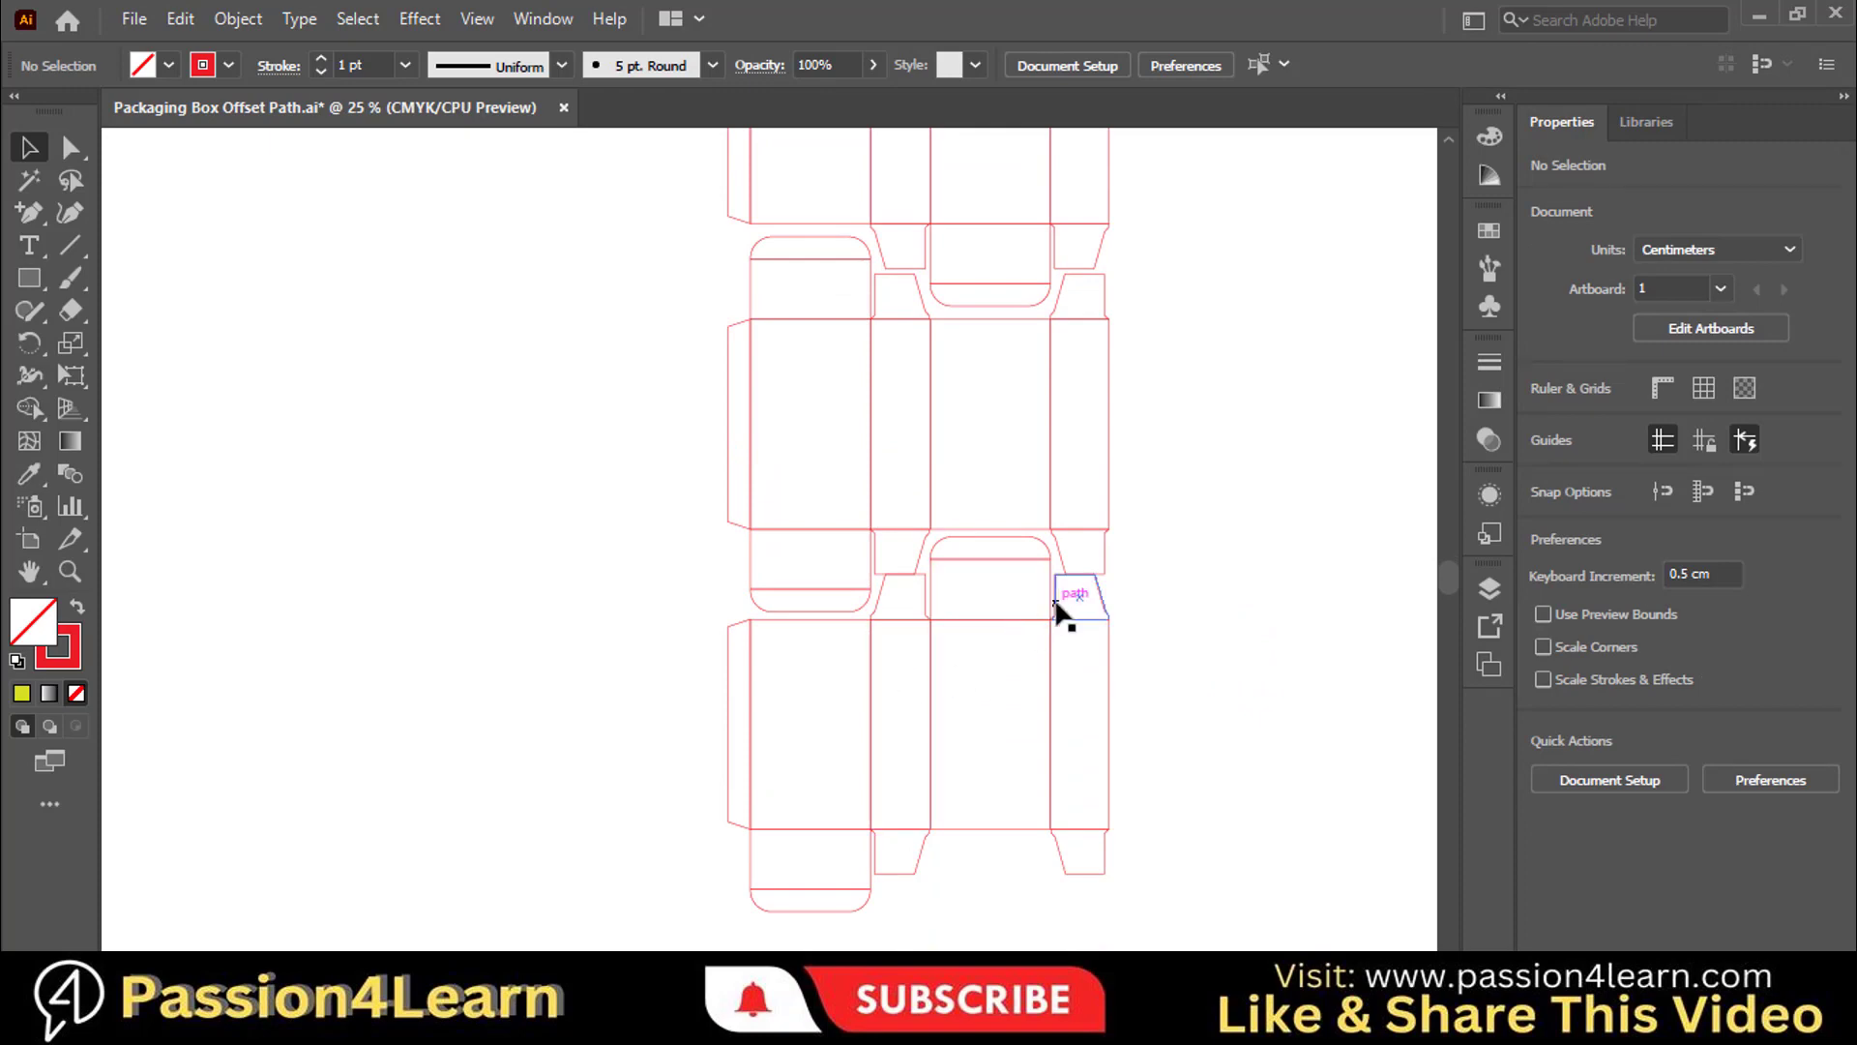
Within the bottom box group, shorten both top flaps to about 2.64 cm high.
double_click(1059, 609)
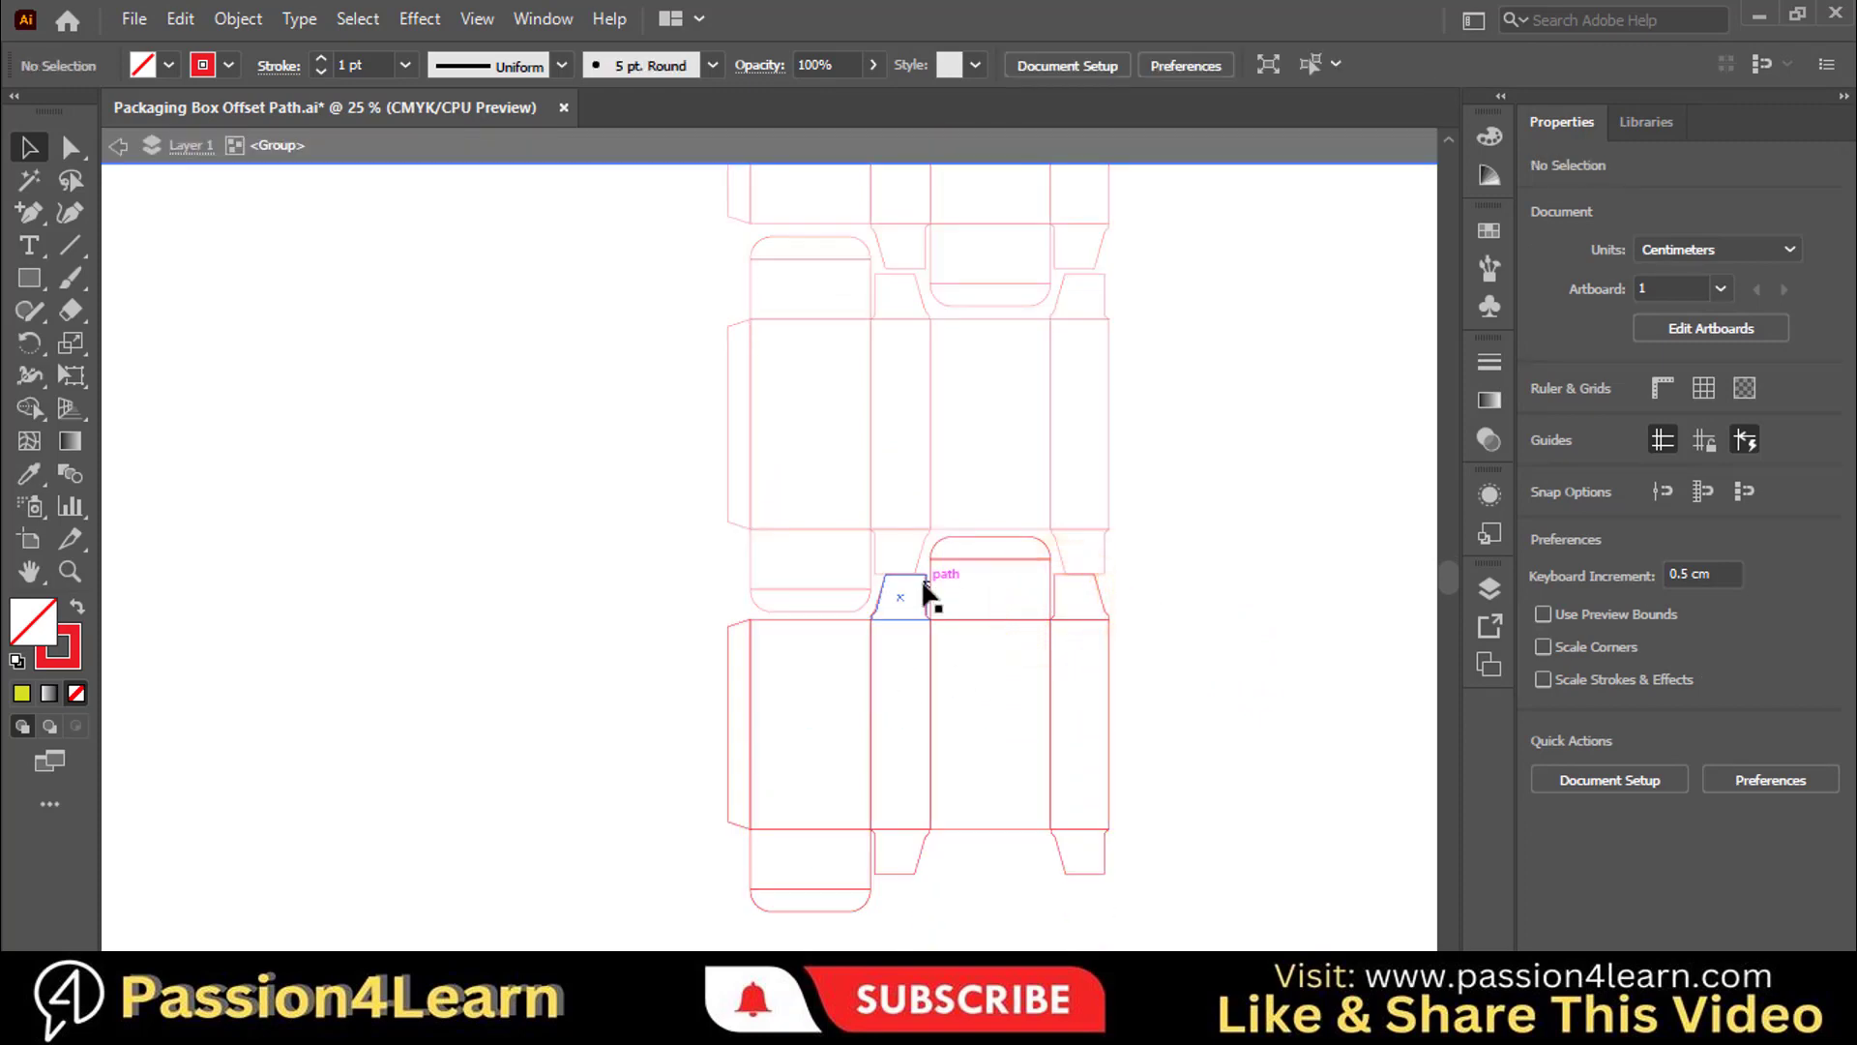
click(922, 586)
shift+click(1055, 590)
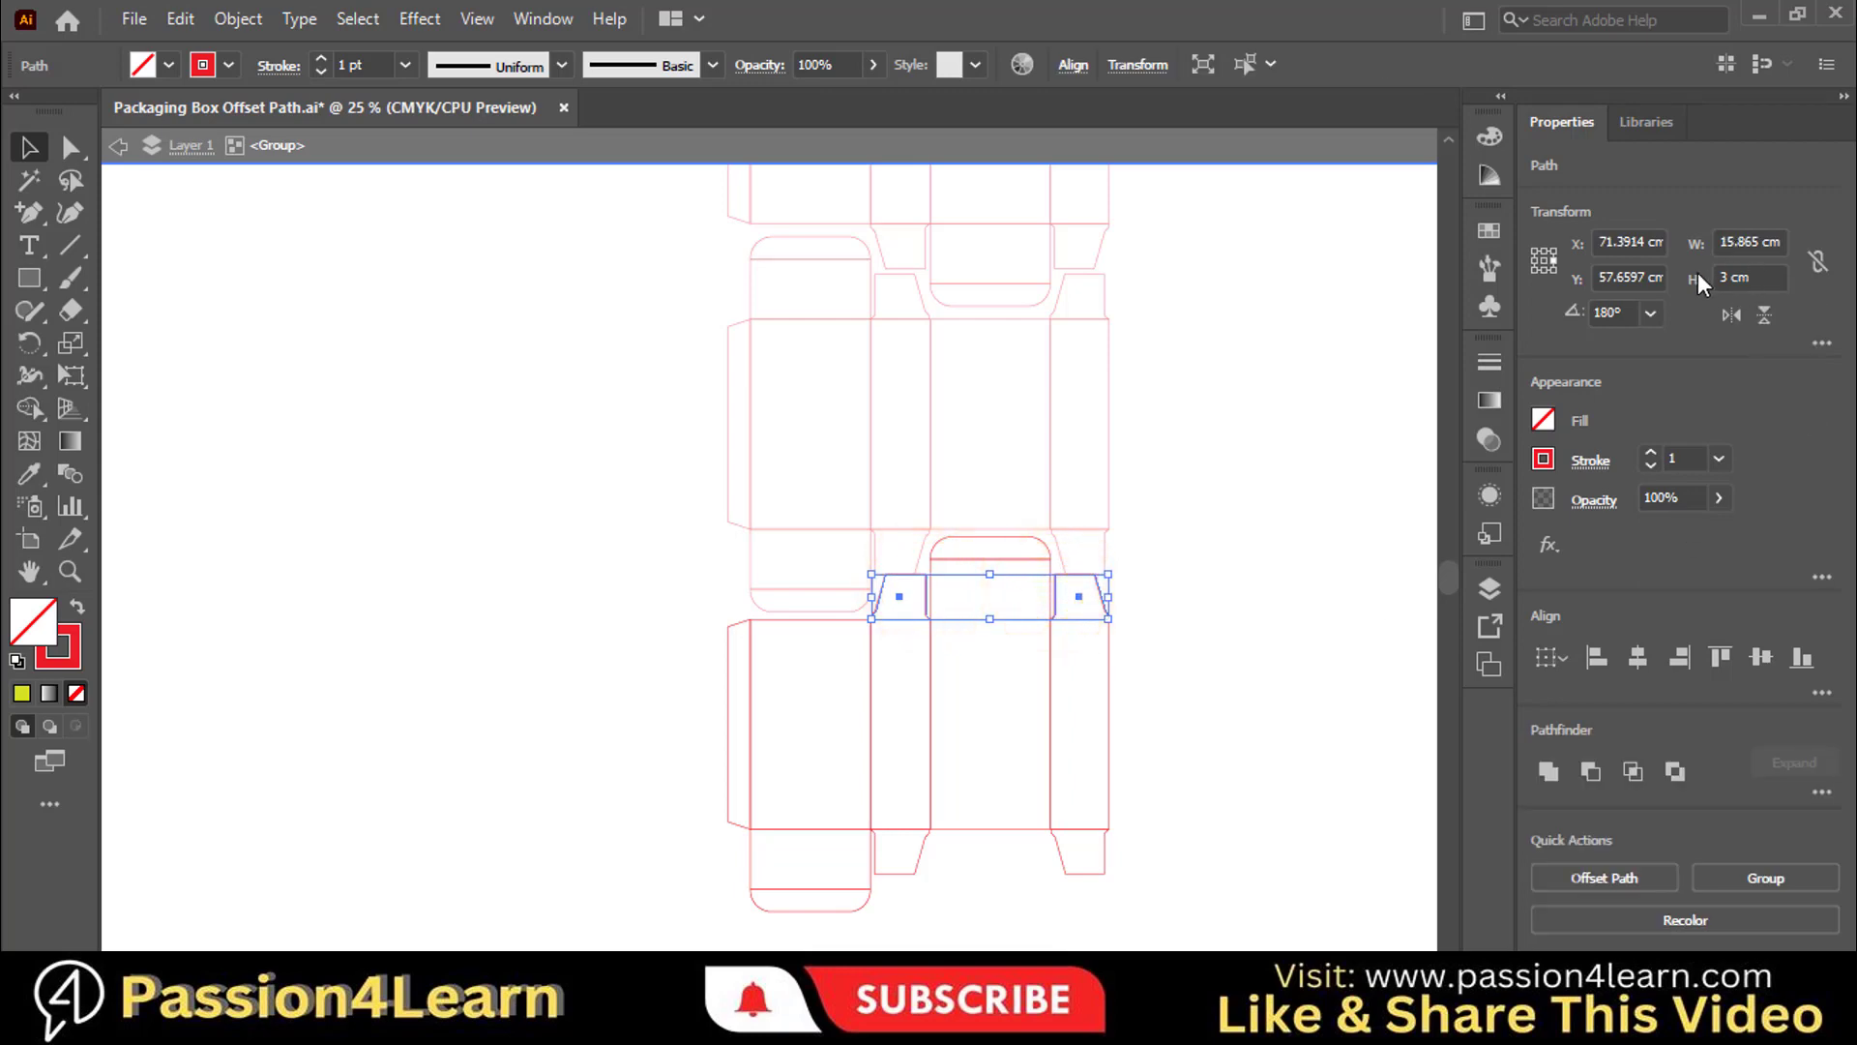
drag(993, 581, 991, 587)
click(1239, 619)
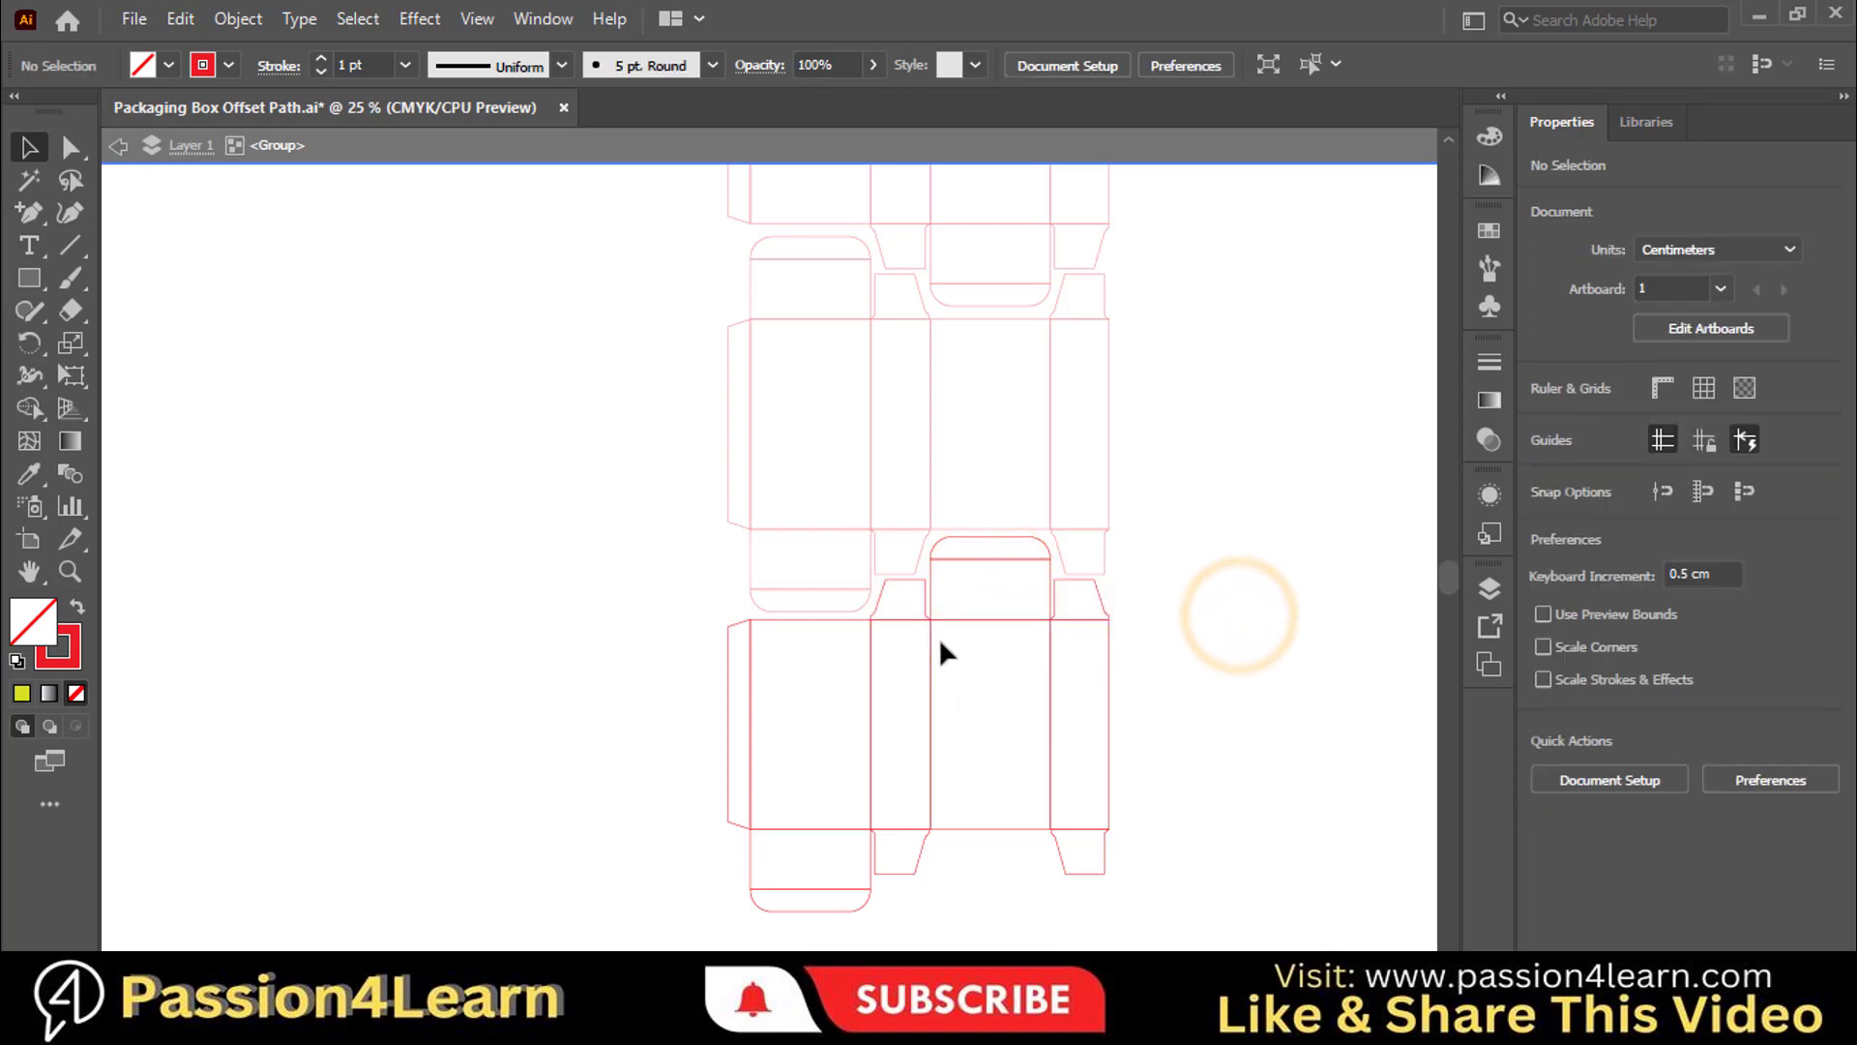
Leave group editing and zoom out to view the whole stacked column of dielines.
scroll(1181, 663, up, 1)
double_click(302, 361)
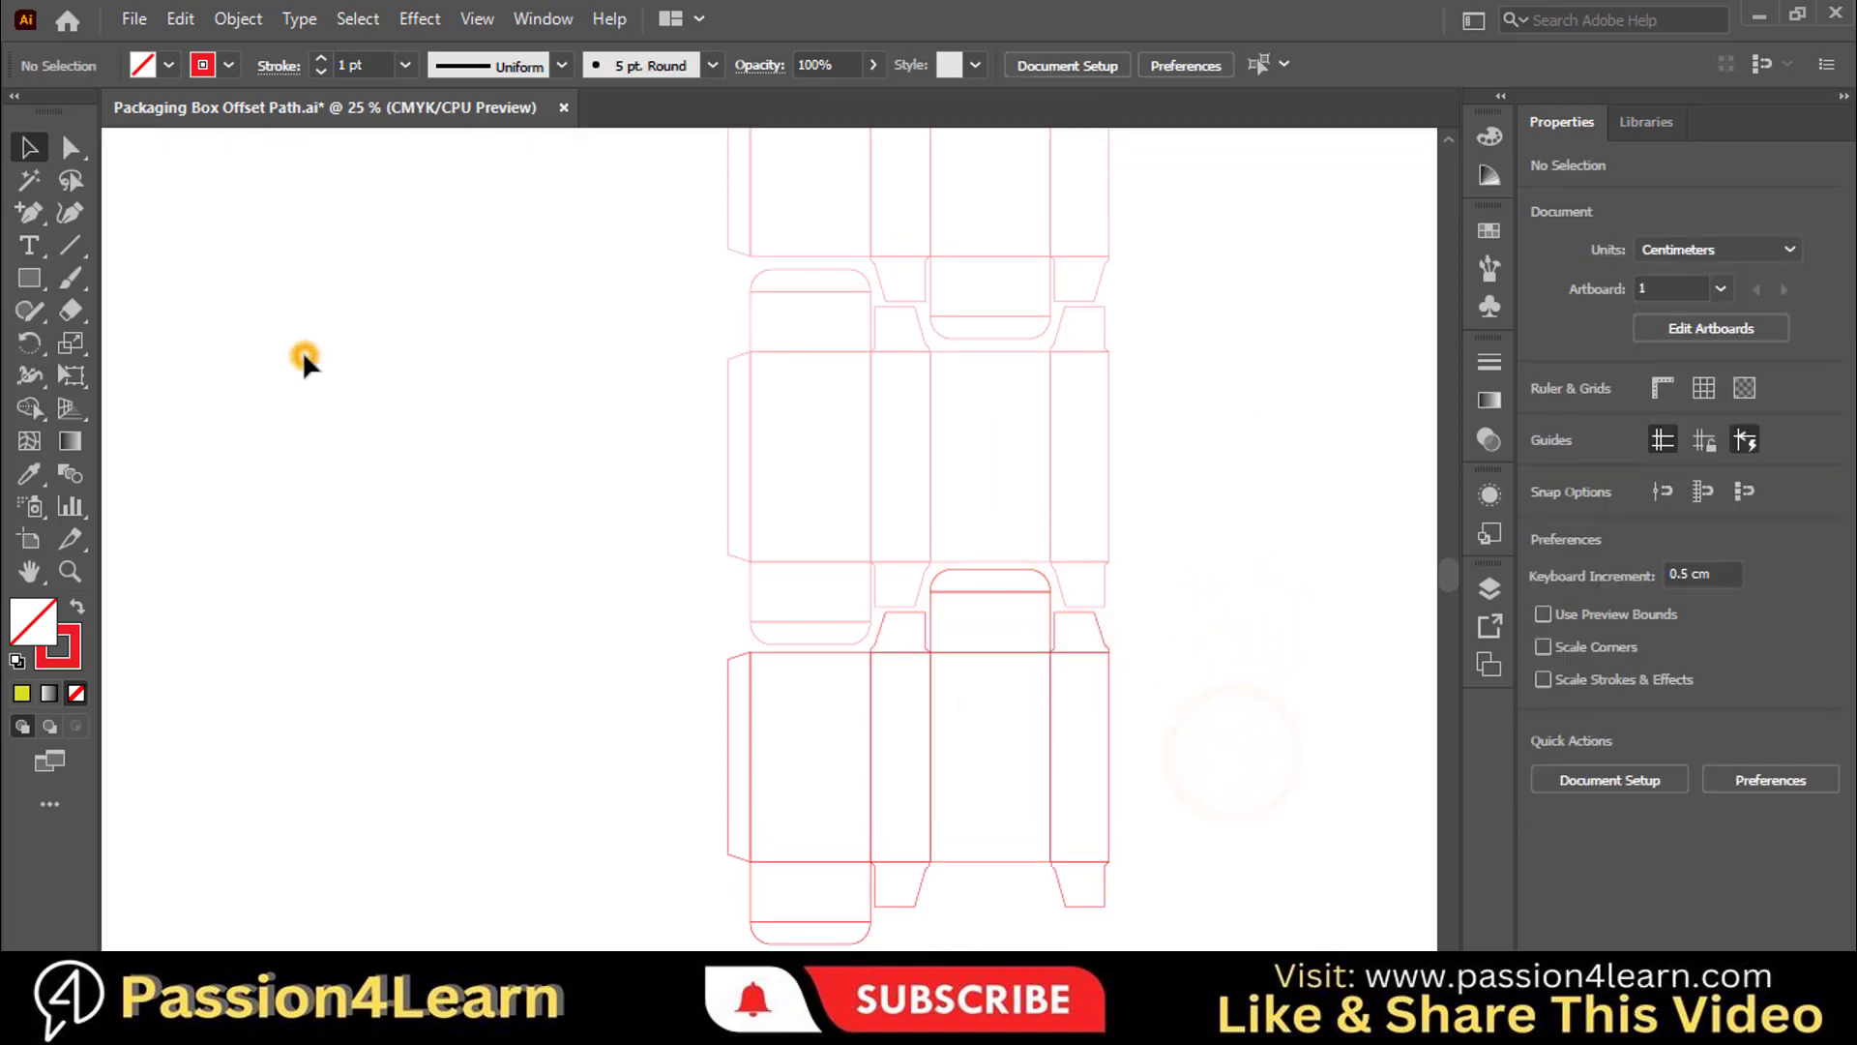
scroll(1289, 588, up, 2)
scroll(1290, 588, up, 2)
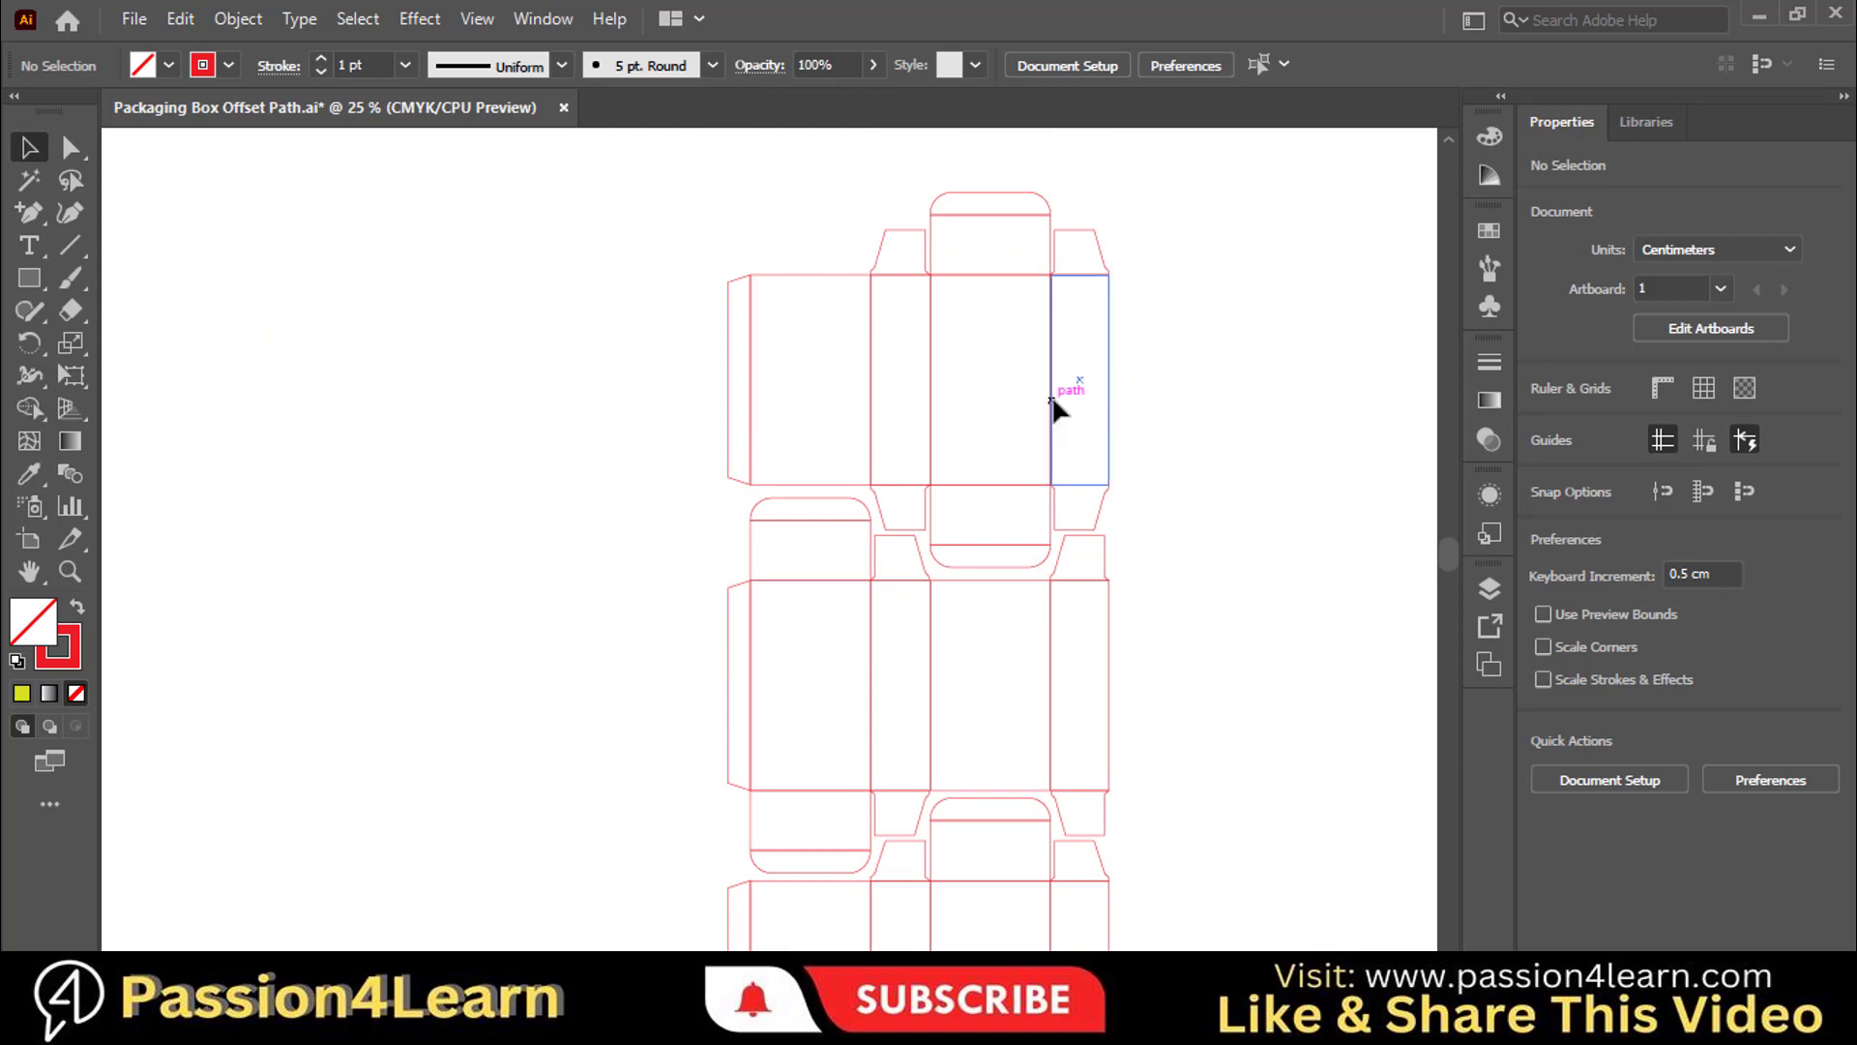
scroll(1061, 403, down, 3)
key(ctrl+minus)
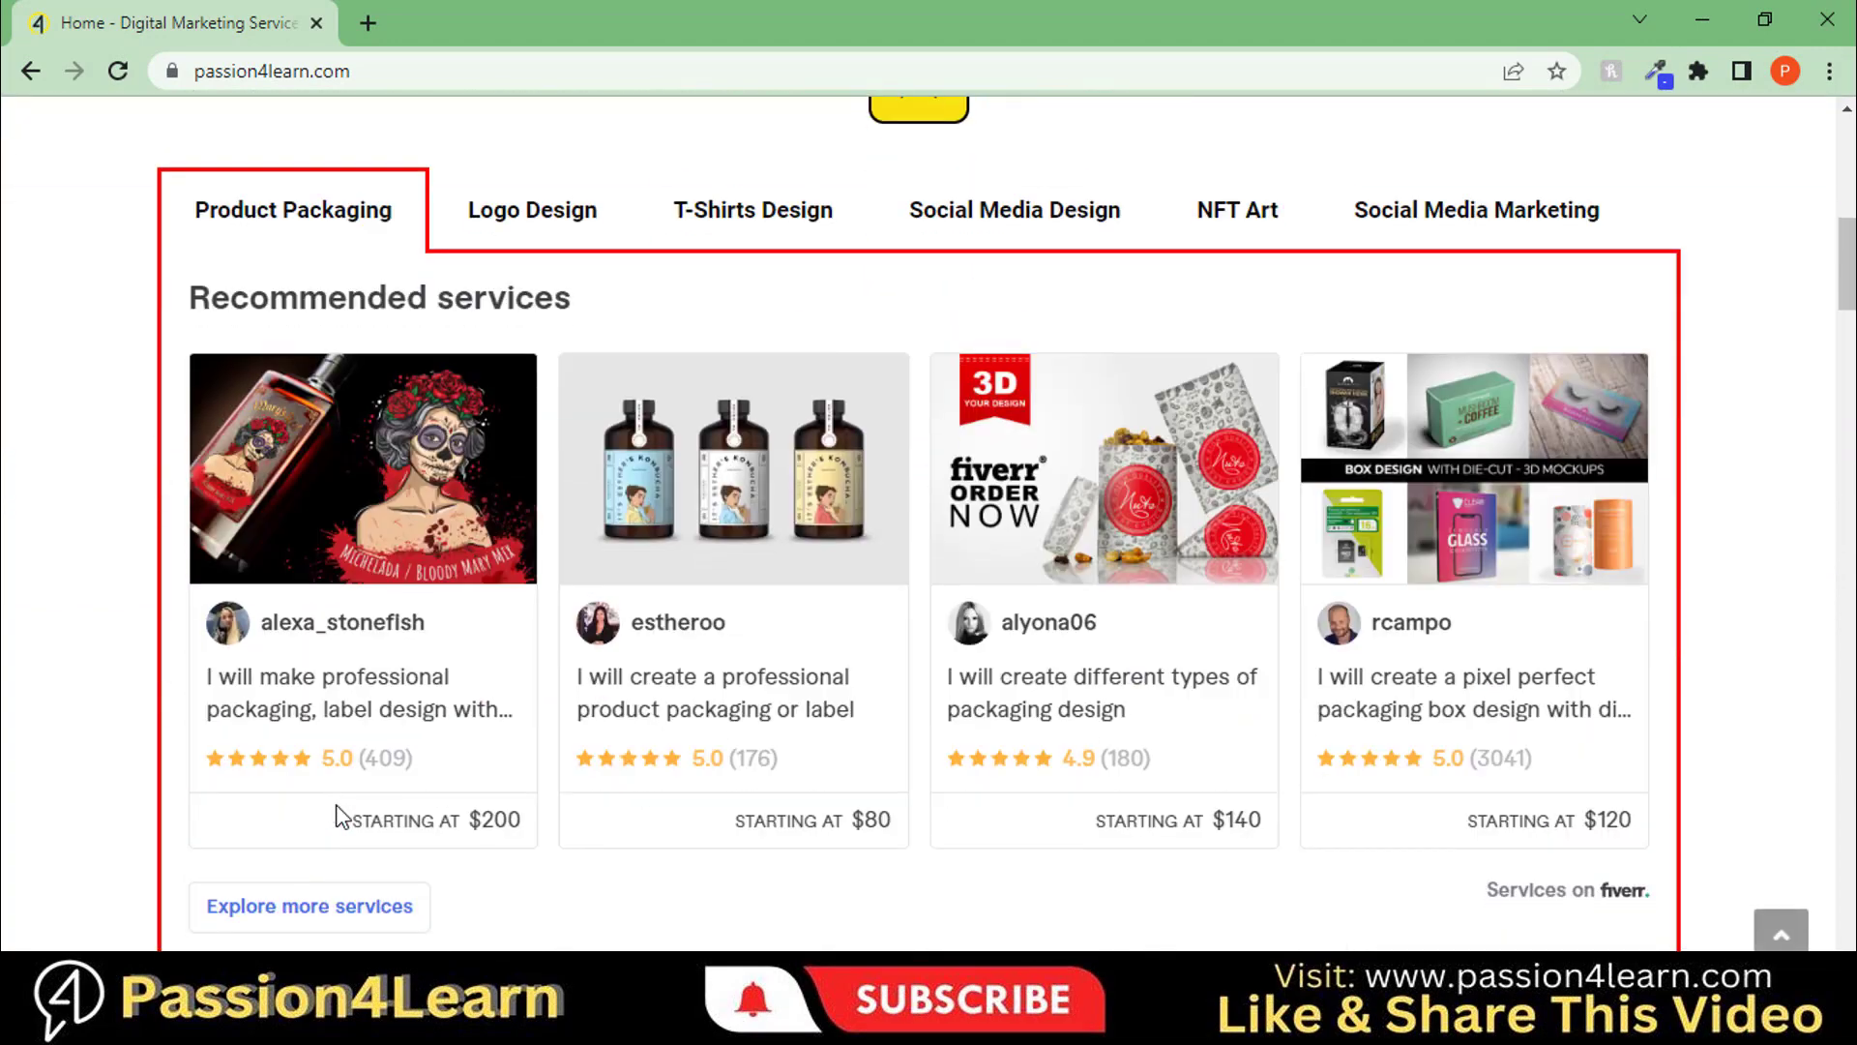
Step through the Logo Design, T-Shirts Design, Social Media Design, NFT Art and Social Media Marketing services.
drag(213, 306, 567, 303)
click(528, 218)
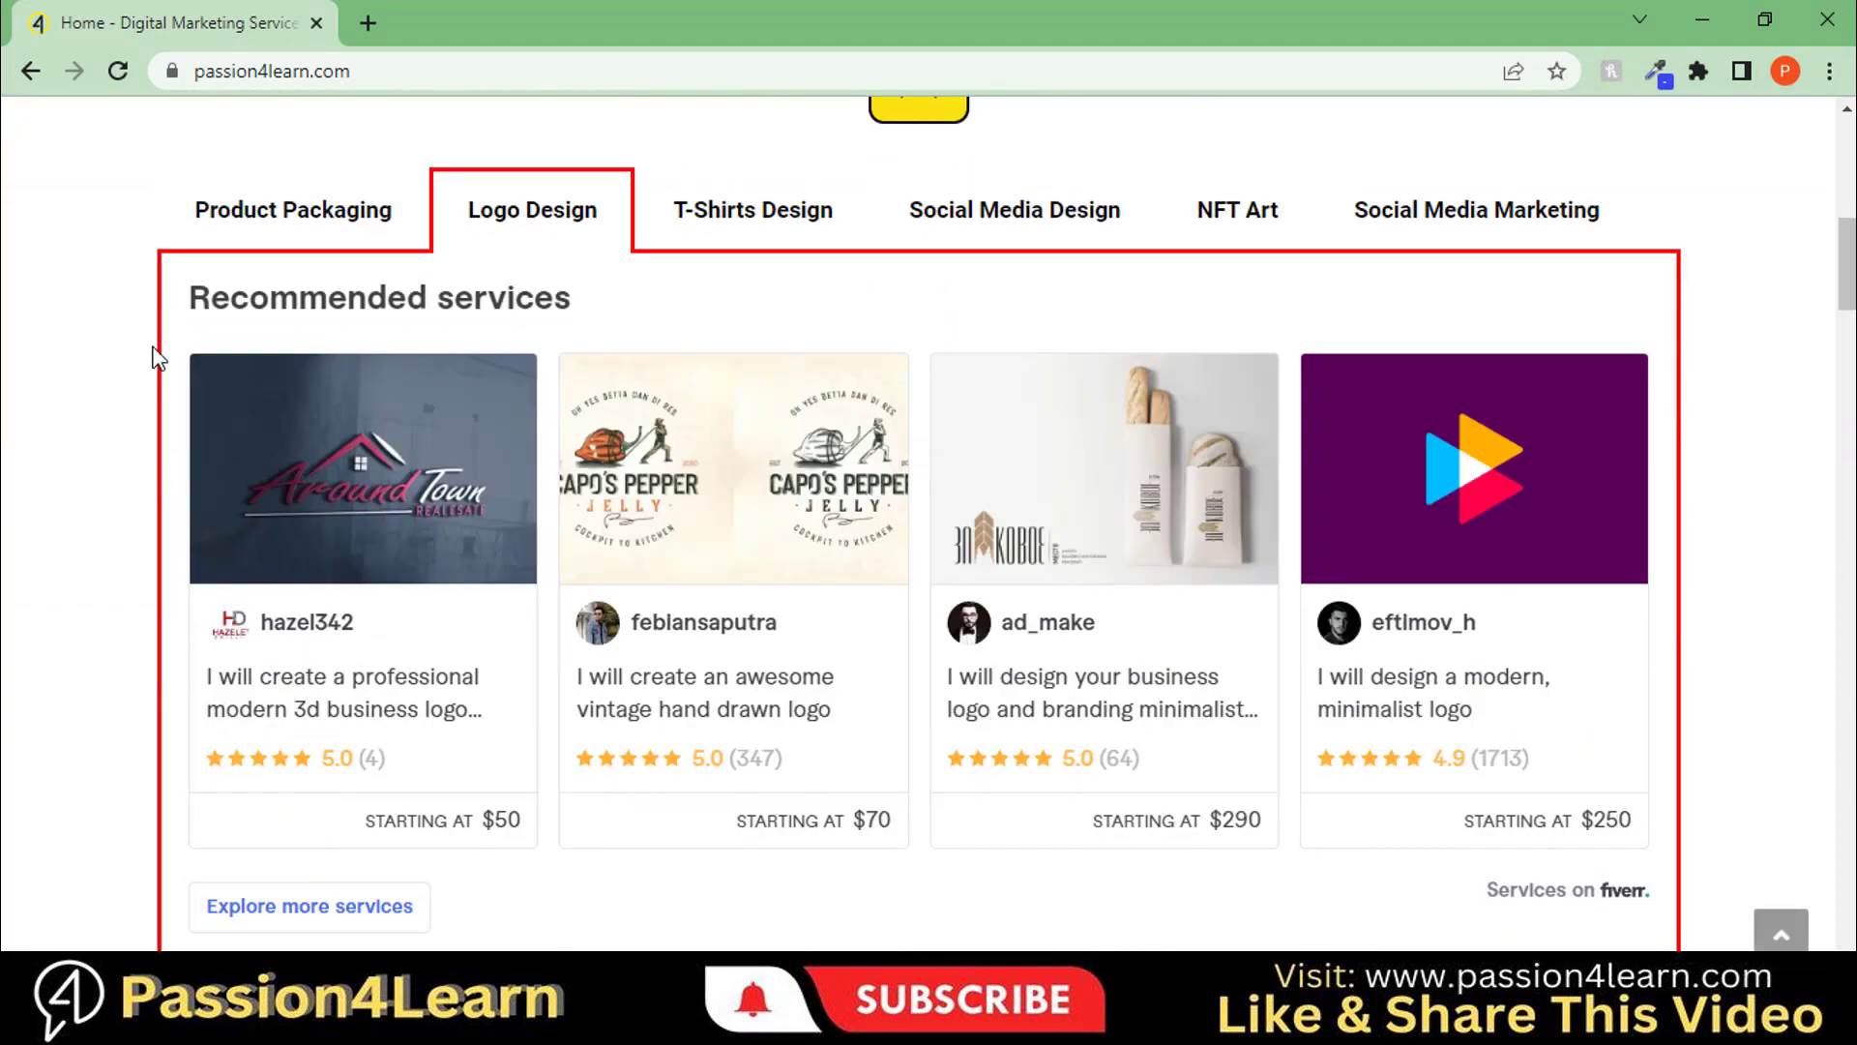
click(752, 211)
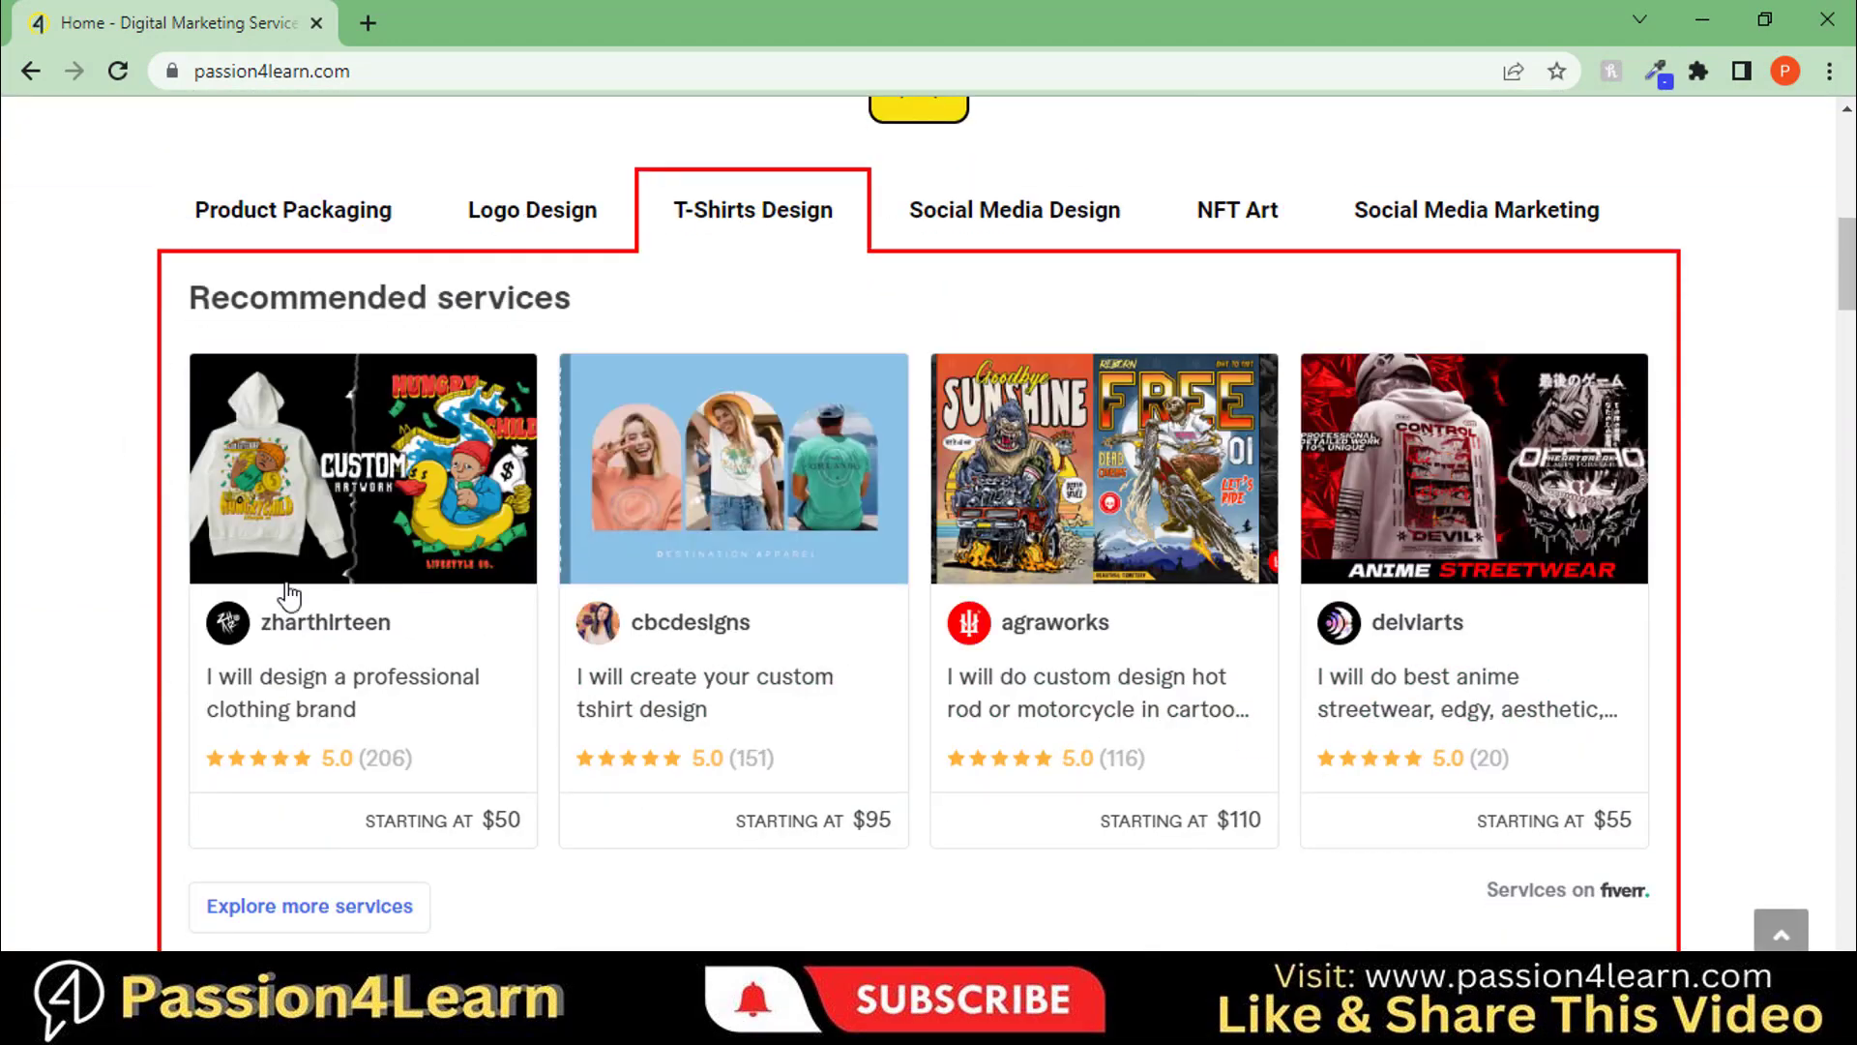
click(1070, 230)
click(1258, 222)
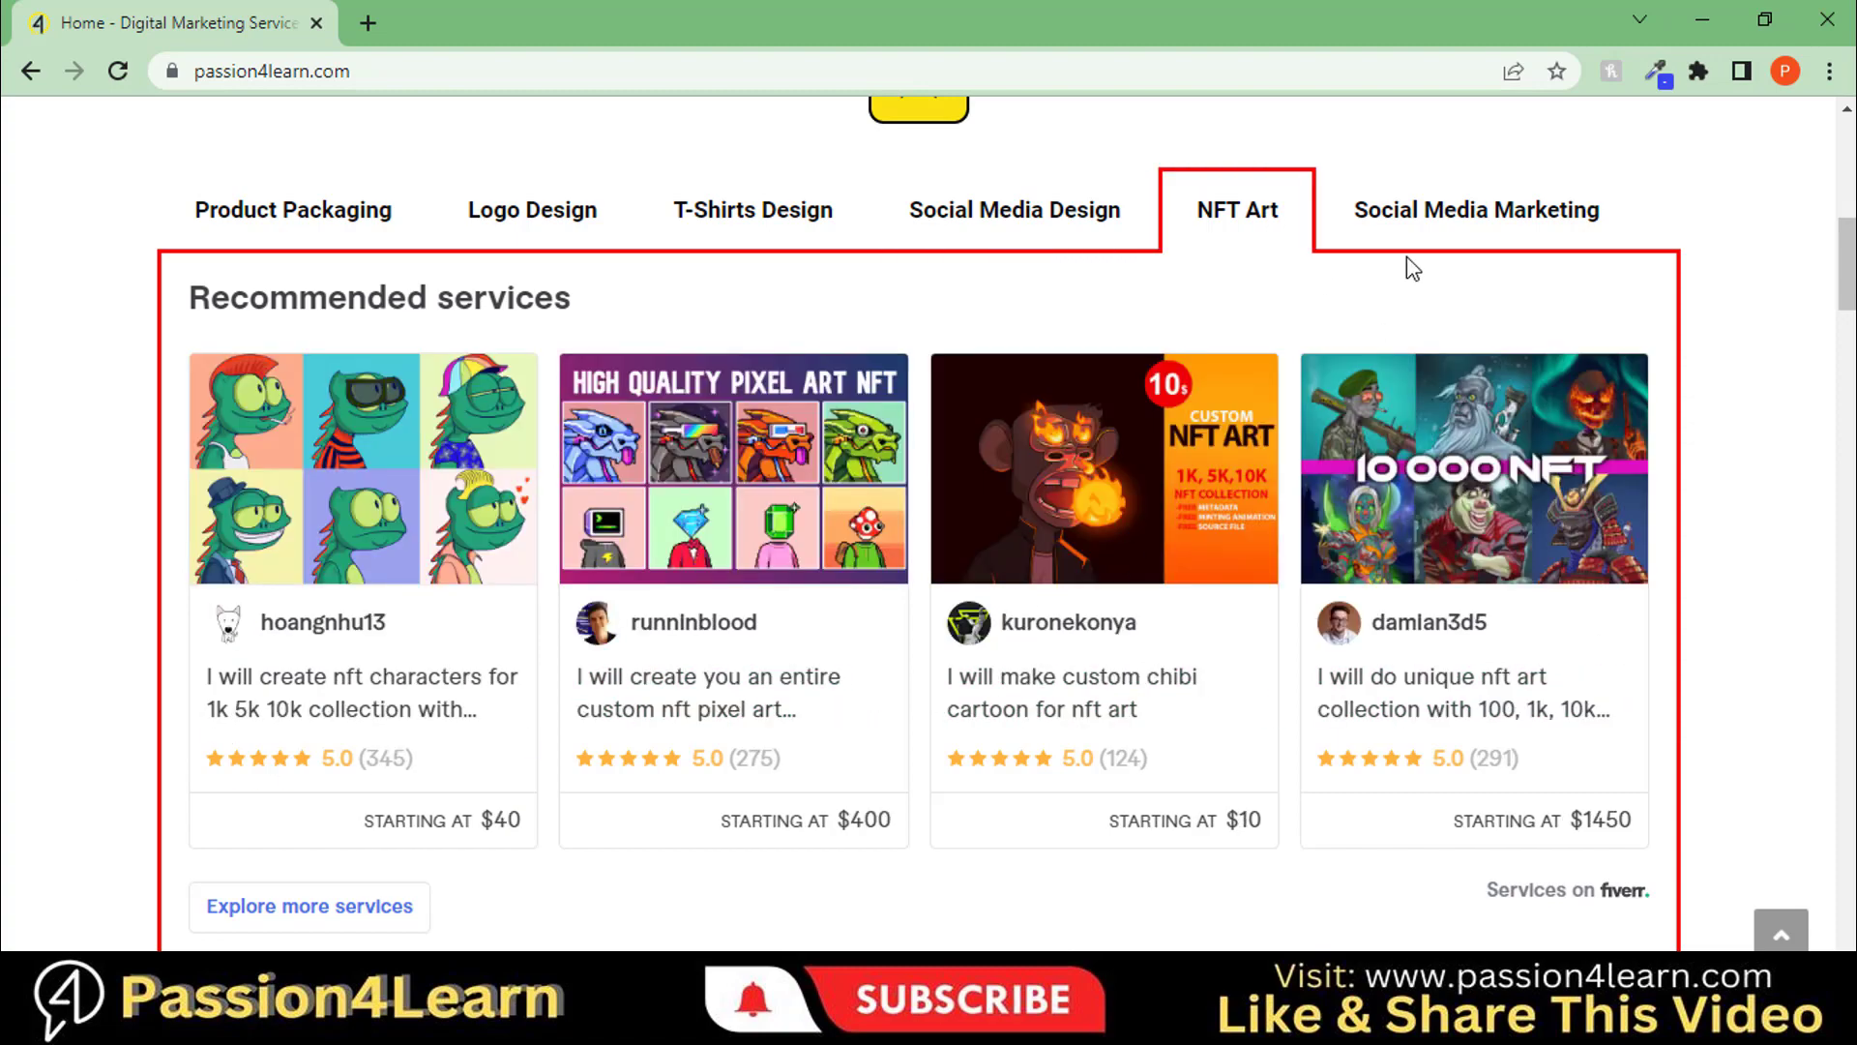
click(1417, 231)
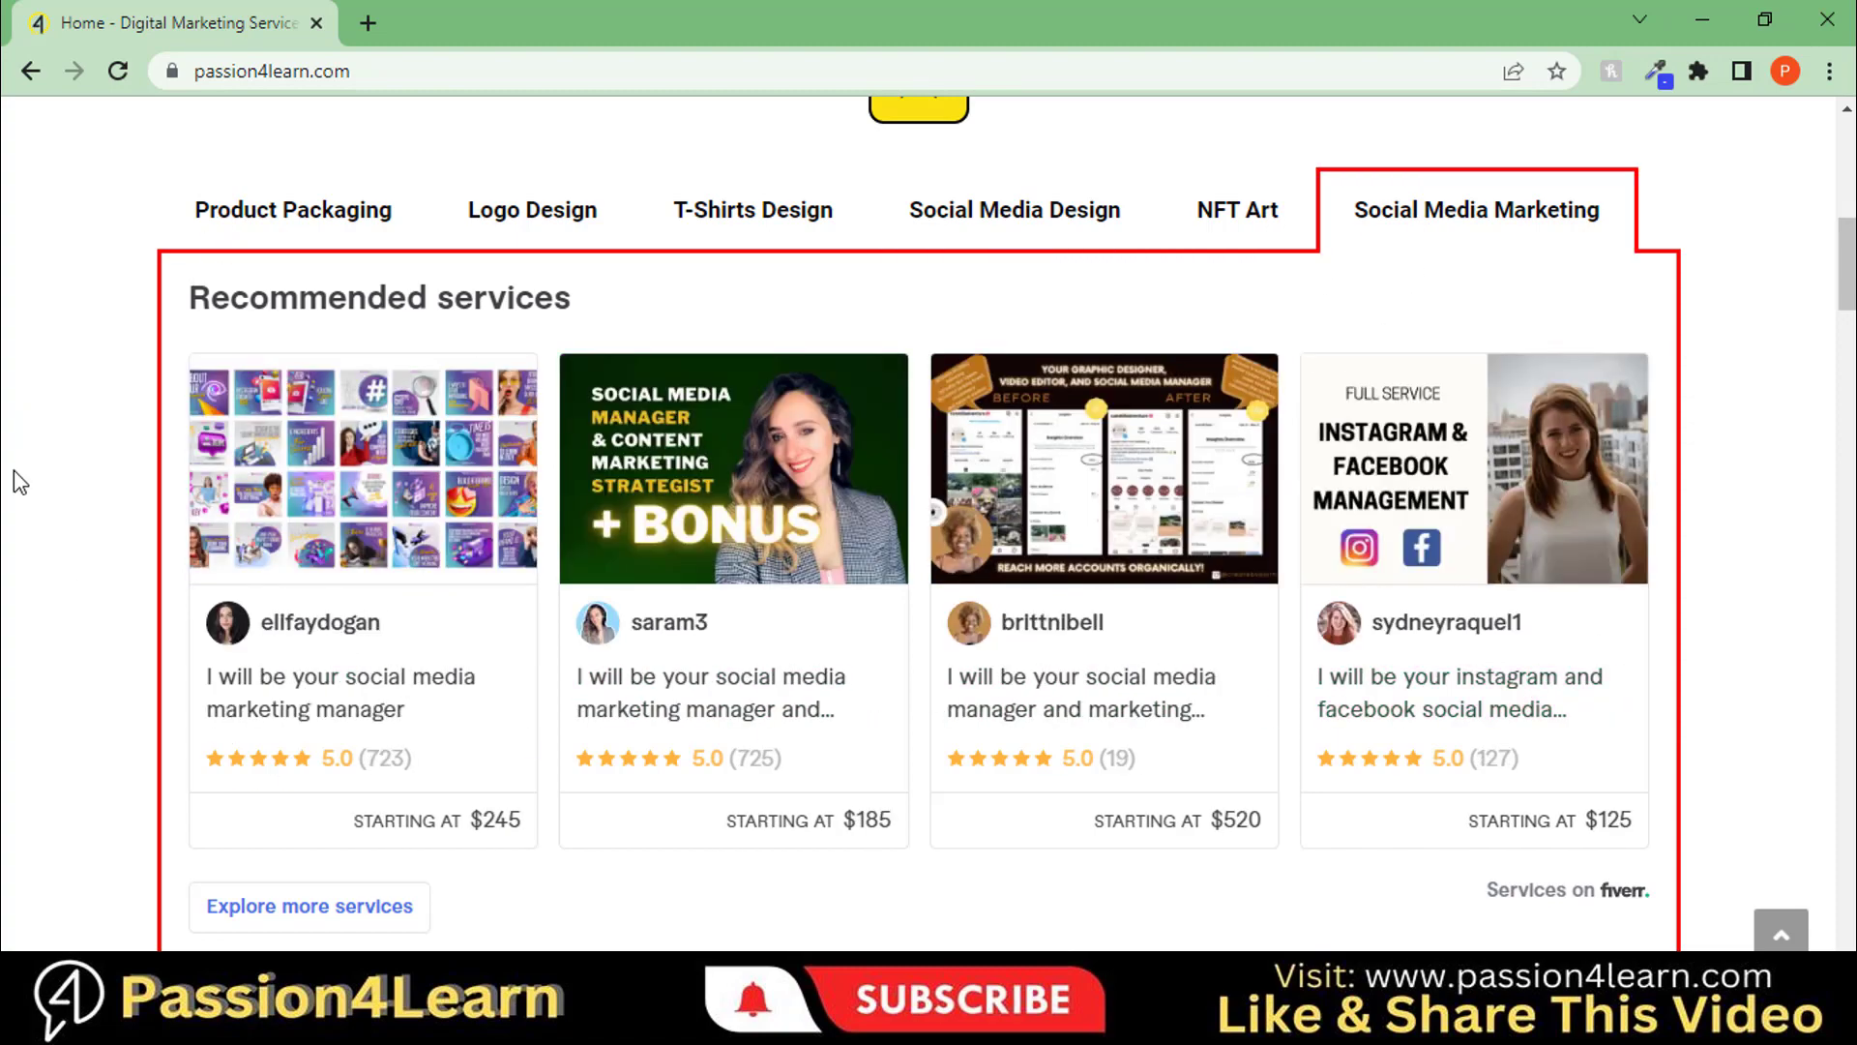